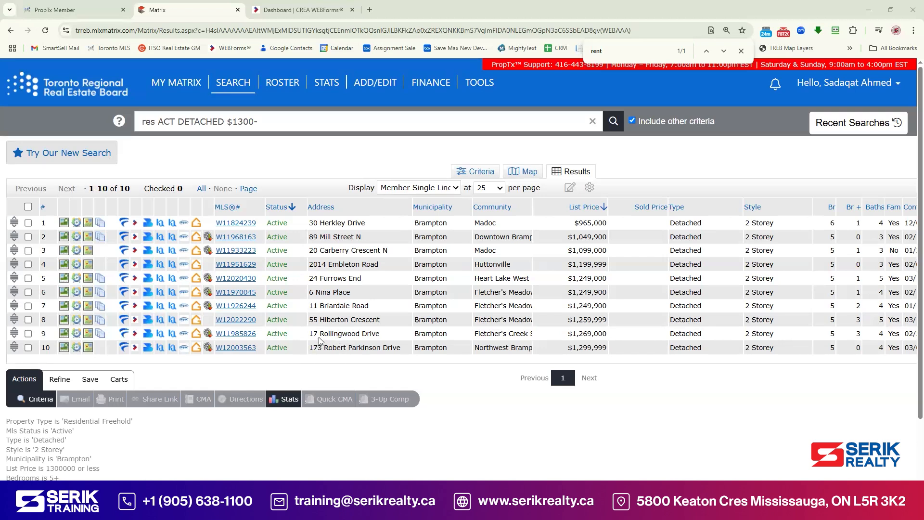
{"action": "left_click", "coordinate": [236, 334]}
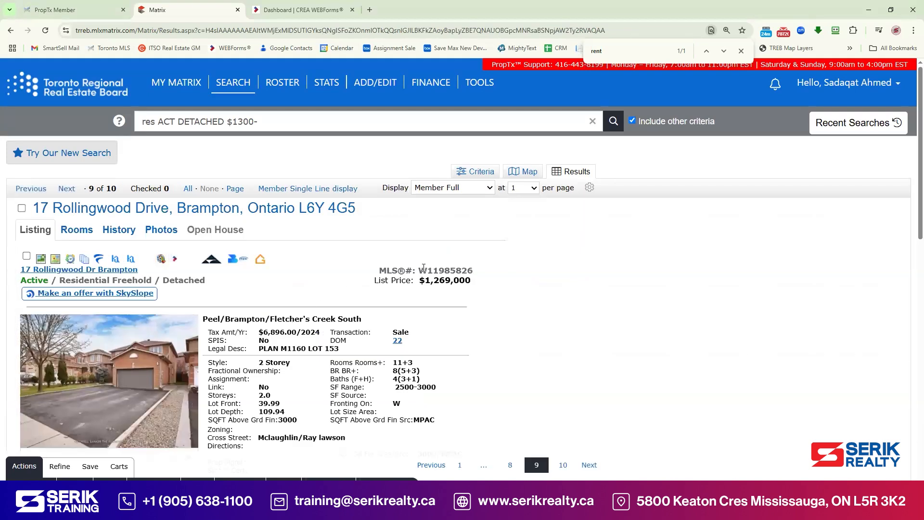
{"action": "left_click_drag", "start_coordinate": [420, 270], "coordinate": [476, 274]}
{"action": "left_click", "coordinate": [174, 261]}
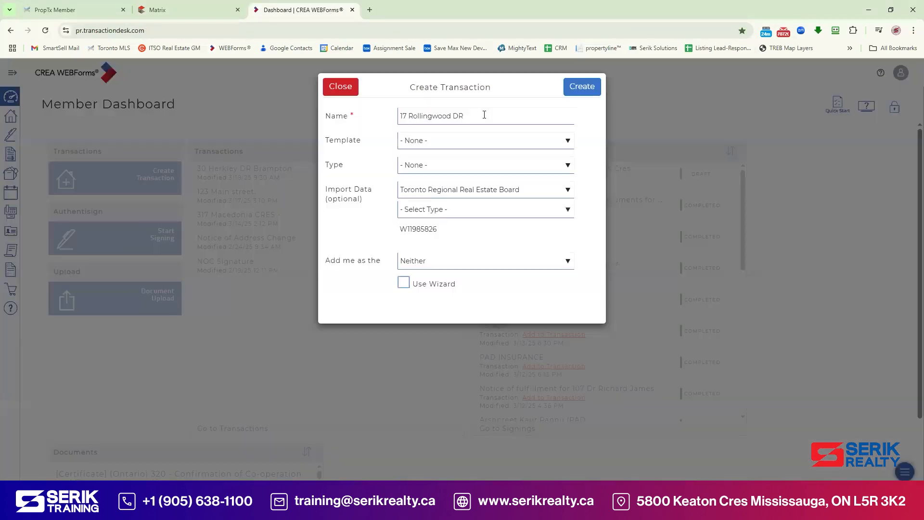
{"action": "left_click", "coordinate": [484, 115]}
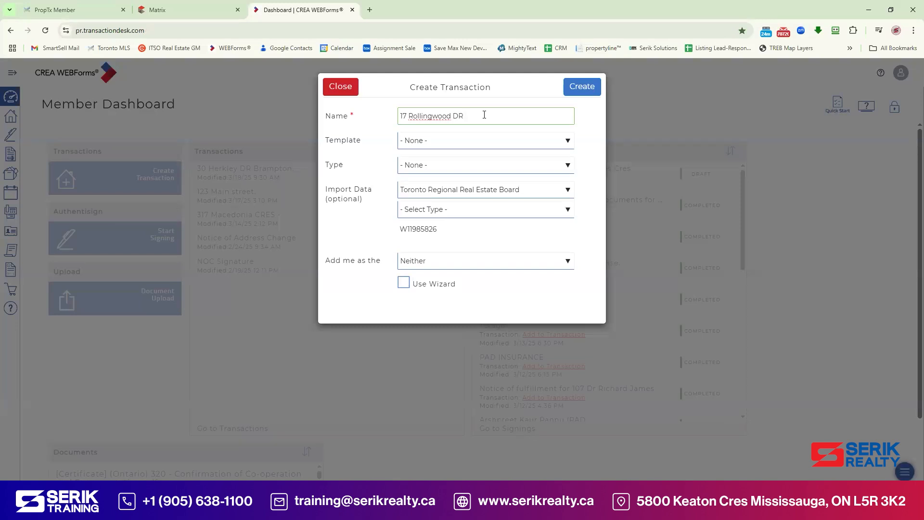
{"action": "type", "text": "Brampton"}
{"action": "left_click", "coordinate": [461, 140]}
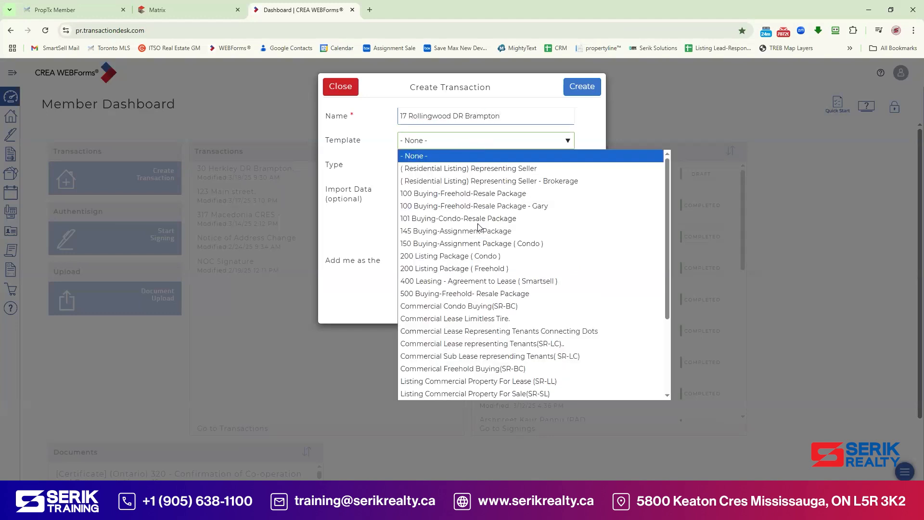
{"action": "scroll", "coordinate": [496, 284], "scroll_direction": "down", "scroll_amount": 3}
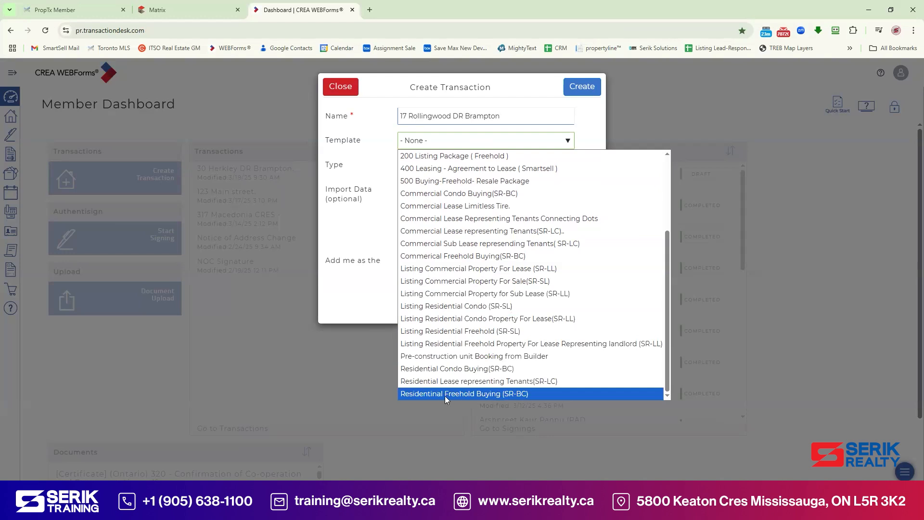
{"action": "left_click", "coordinate": [506, 394]}
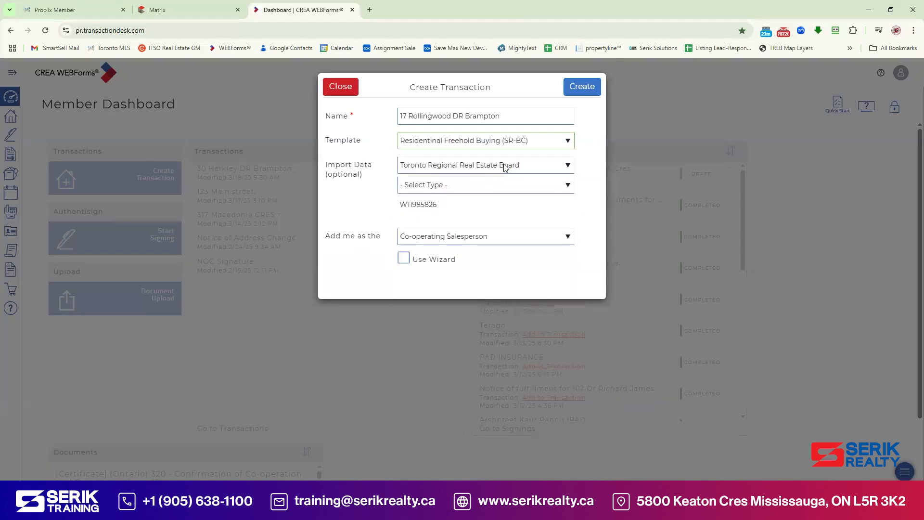
Step: Import the listing as a Freehold Property, as Co-operating Salesperson, and create the transaction
{"action": "left_click", "coordinate": [455, 186]}
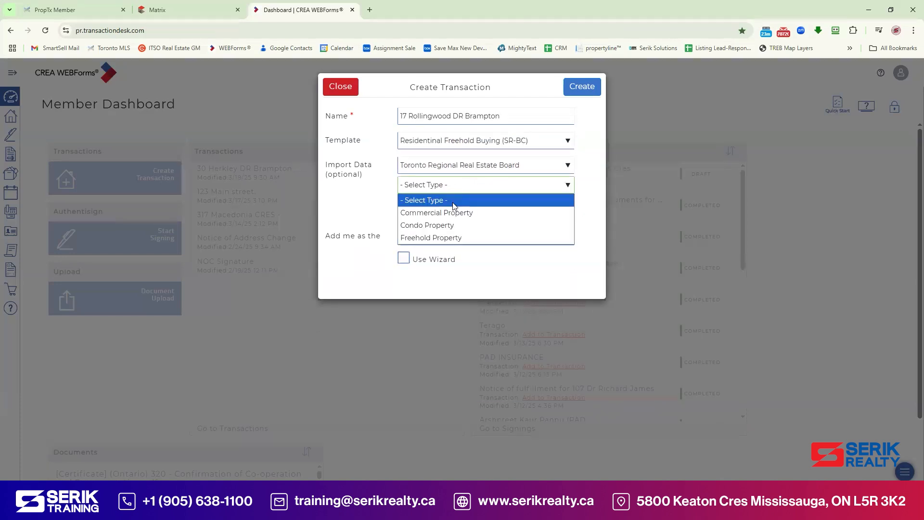
{"action": "left_click", "coordinate": [449, 238]}
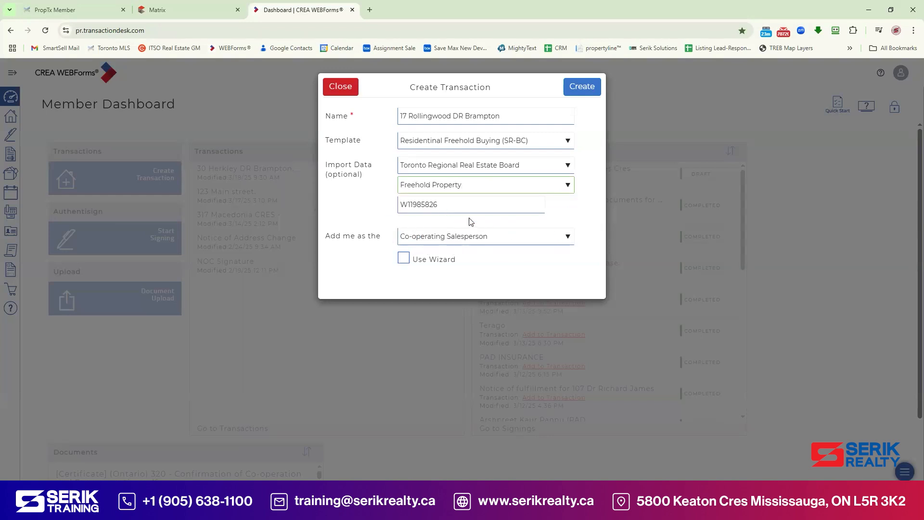
{"action": "left_click", "coordinate": [591, 86]}
{"action": "left_click", "coordinate": [572, 91]}
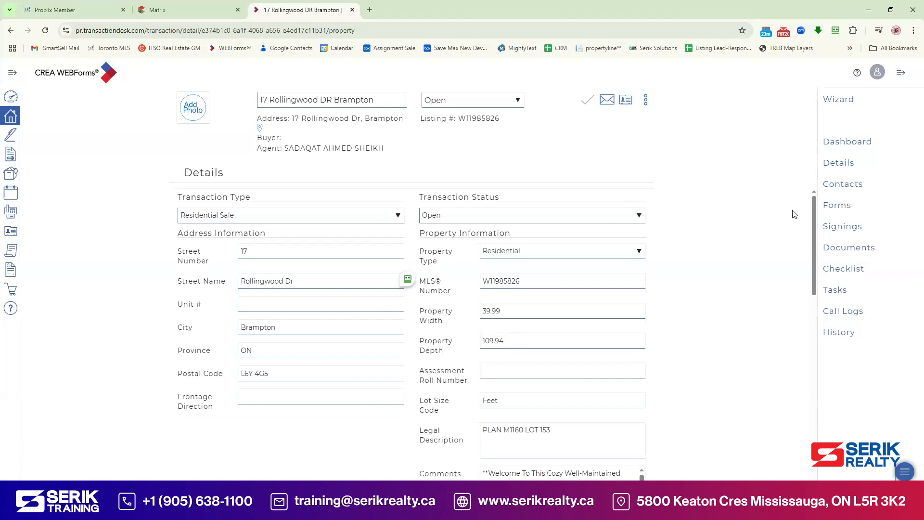
Step: Show the transaction's Contacts list and choose Add to create a new transaction contact
{"action": "left_click", "coordinate": [827, 190]}
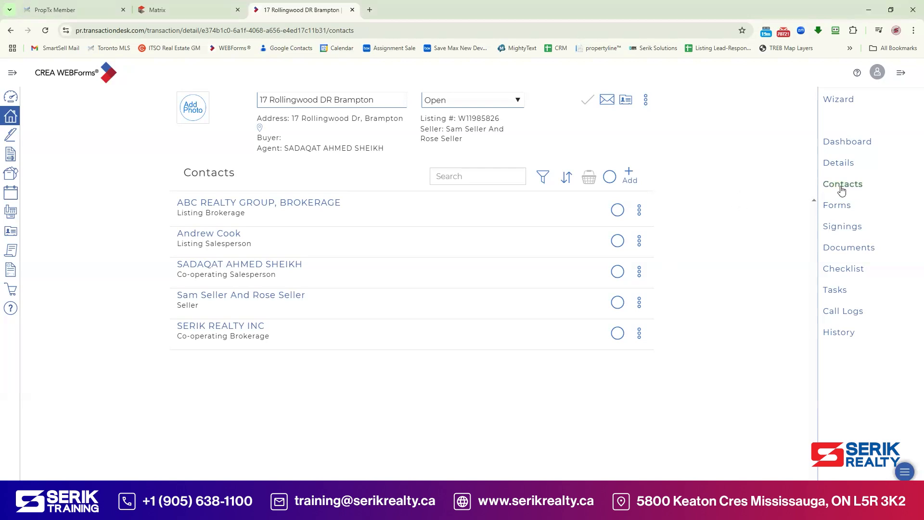
{"action": "left_click", "coordinate": [630, 176]}
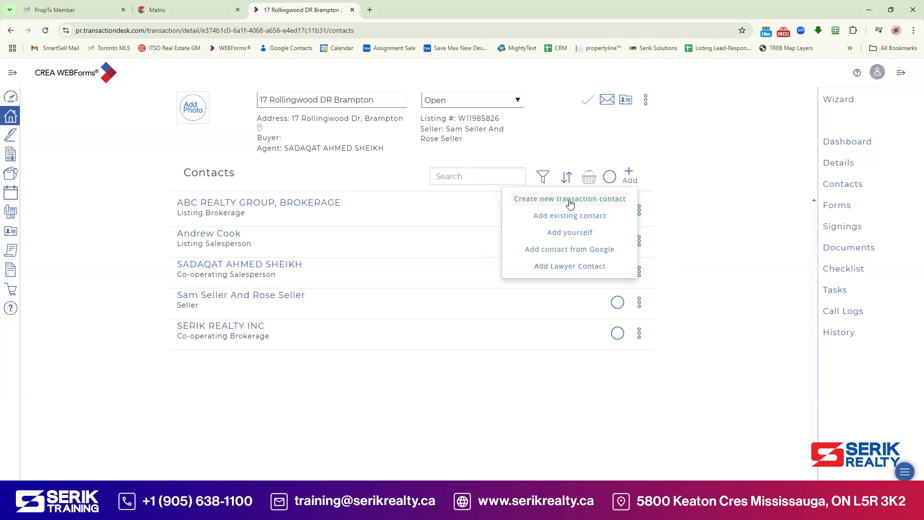
{"action": "left_click_drag", "start_coordinate": [570, 204], "coordinate": [573, 203]}
Step: Create a Buyer contact with the first buyer's first name, last name and e-mail address
{"action": "left_click", "coordinate": [588, 204]}
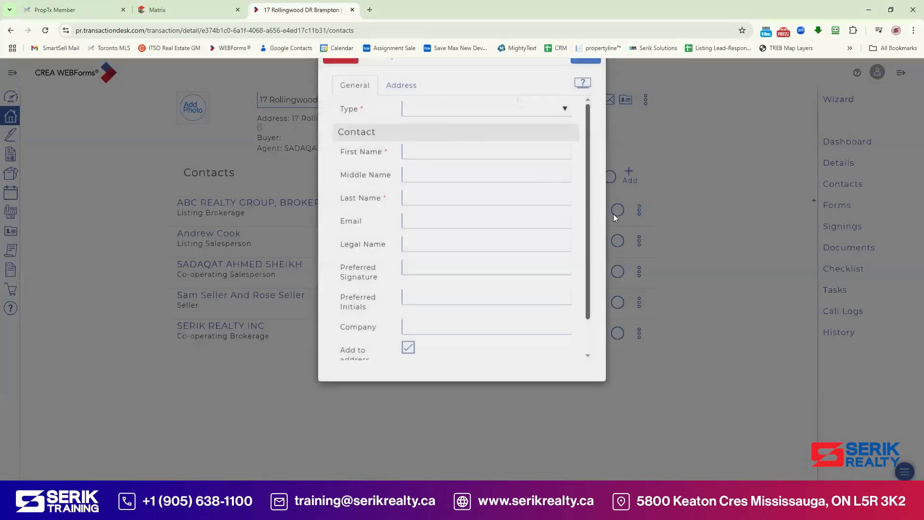
{"action": "left_click", "coordinate": [482, 141]}
{"action": "left_click", "coordinate": [465, 179]}
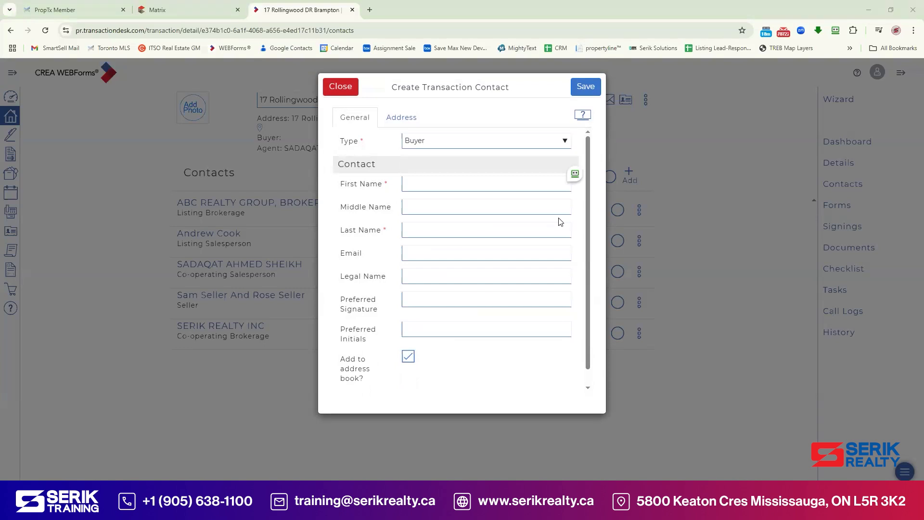
{"action": "key", "text": "Tab"}
{"action": "type", "text": "John"}
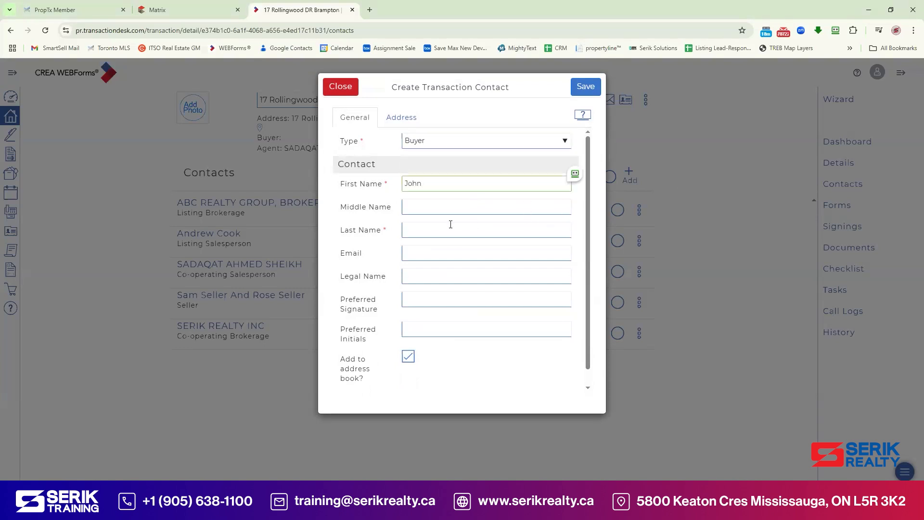
{"action": "left_click", "coordinate": [450, 225]}
{"action": "type", "text": "Buye"}
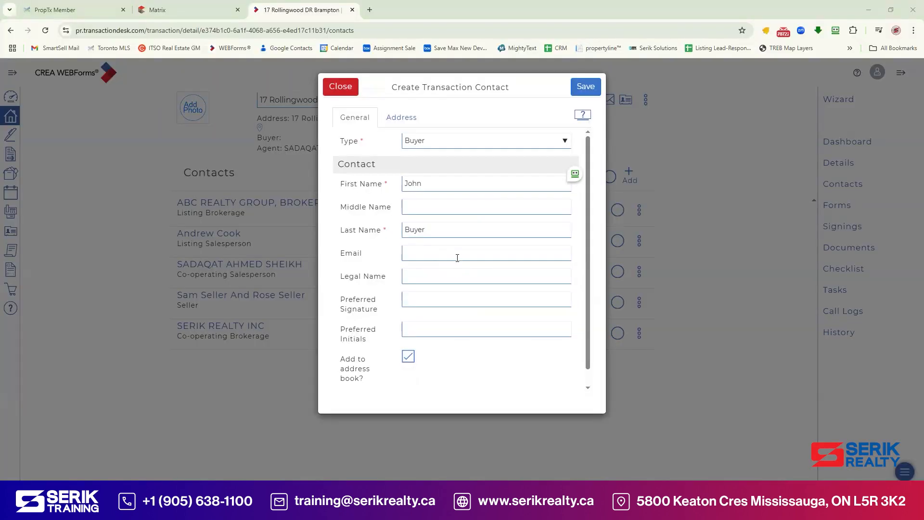
{"action": "left_click", "coordinate": [456, 254]}
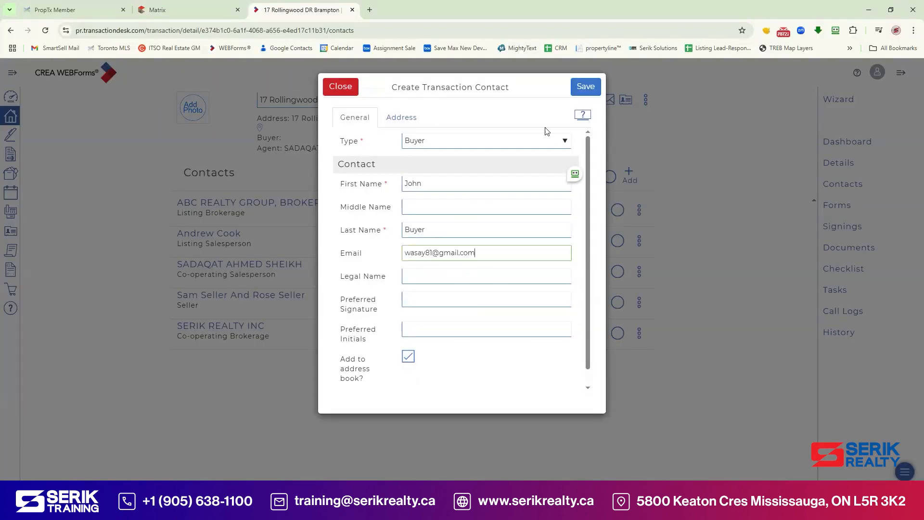
Step: Paste the buyer's street address on the Address tab and save the contact
{"action": "left_click", "coordinate": [400, 117]}
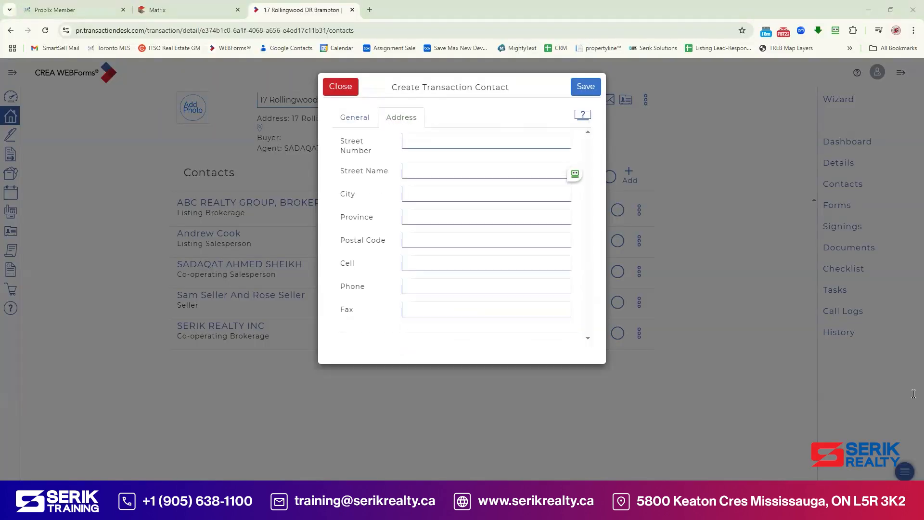
{"action": "left_click", "coordinate": [446, 169]}
{"action": "type", "text": "123 Mian Street, Brampton L3A 9HK"}
{"action": "left_click", "coordinate": [584, 96]}
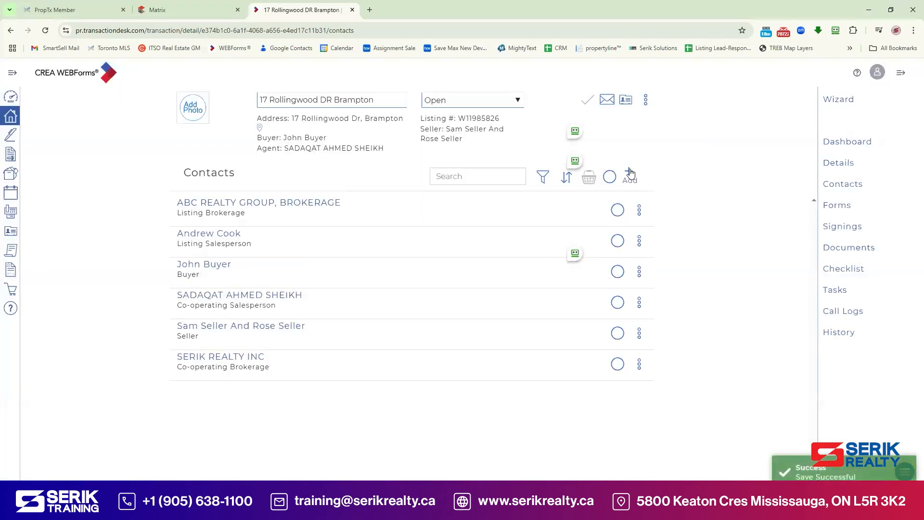
Step: Start a second Buyer contact with the second buyer's first name, last name and e-mail
{"action": "left_click", "coordinate": [630, 176]}
{"action": "left_click", "coordinate": [593, 199]}
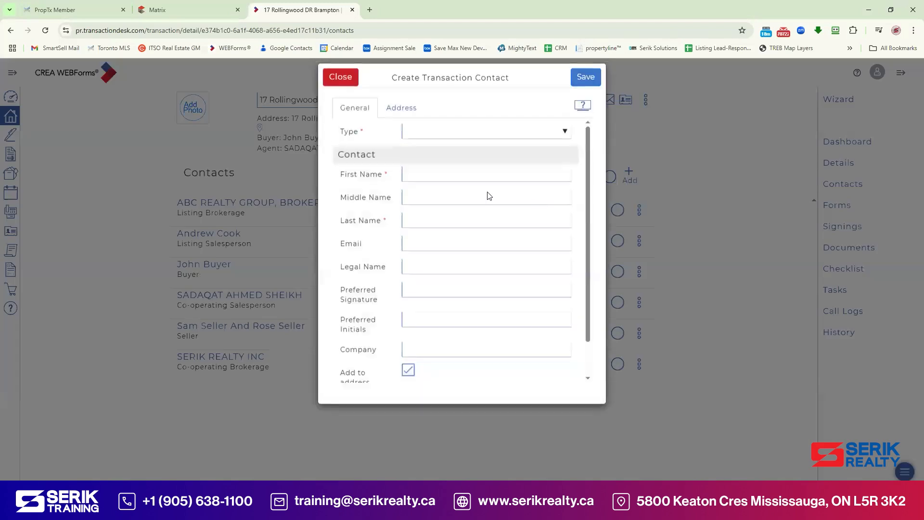
{"action": "left_click", "coordinate": [439, 184]}
{"action": "type", "text": "Jane"}
{"action": "key", "text": "Tab"}
{"action": "type", "text": "Buyer"}
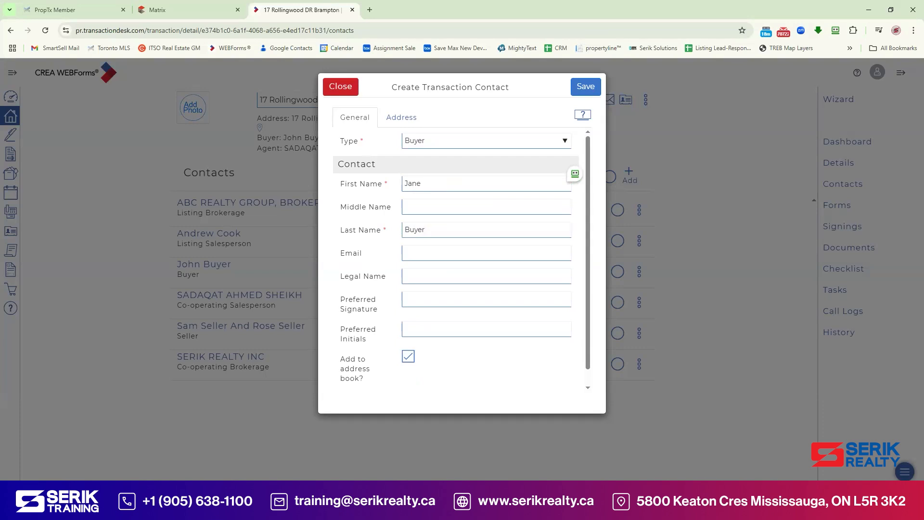
{"action": "left_click", "coordinate": [439, 258]}
{"action": "key", "text": "ctrl+v"}
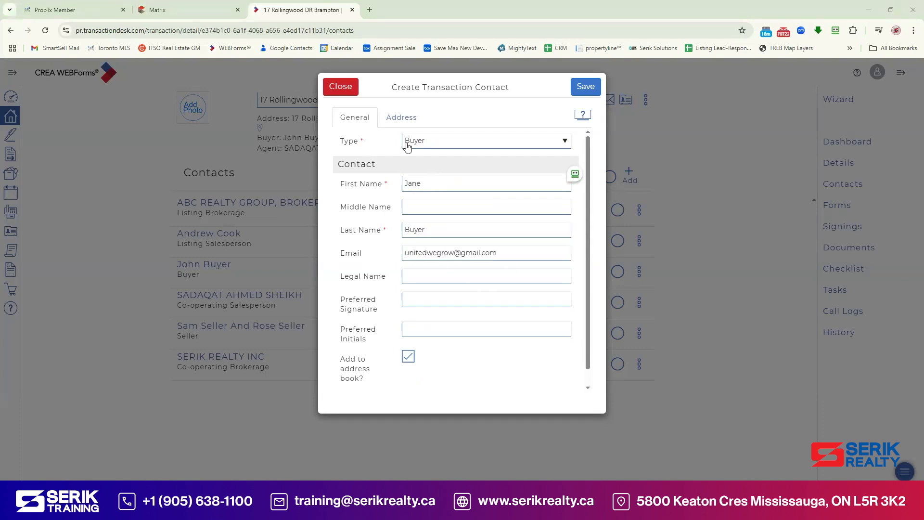
Step: Add the second buyer's street address and cell number, then save the contact
{"action": "left_click", "coordinate": [395, 116]}
{"action": "left_click", "coordinate": [429, 171]}
{"action": "type", "text": "123 Mian Street, Brampton L3A 9HK"}
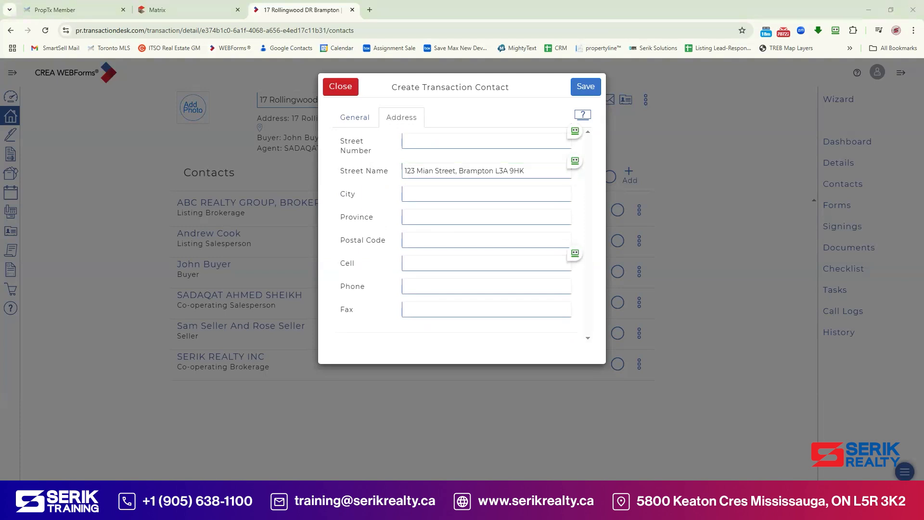
{"action": "left_click", "coordinate": [440, 261]}
{"action": "key", "text": "ctrl+v"}
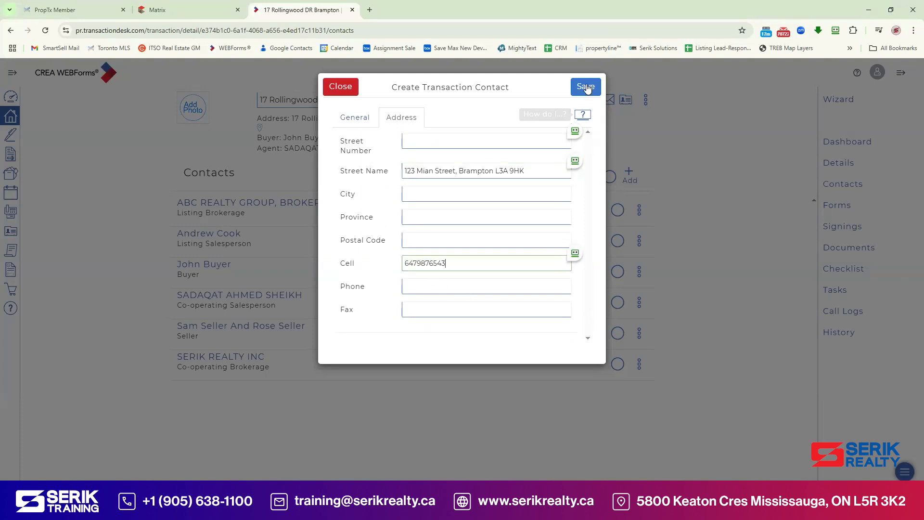
{"action": "left_click", "coordinate": [586, 86]}
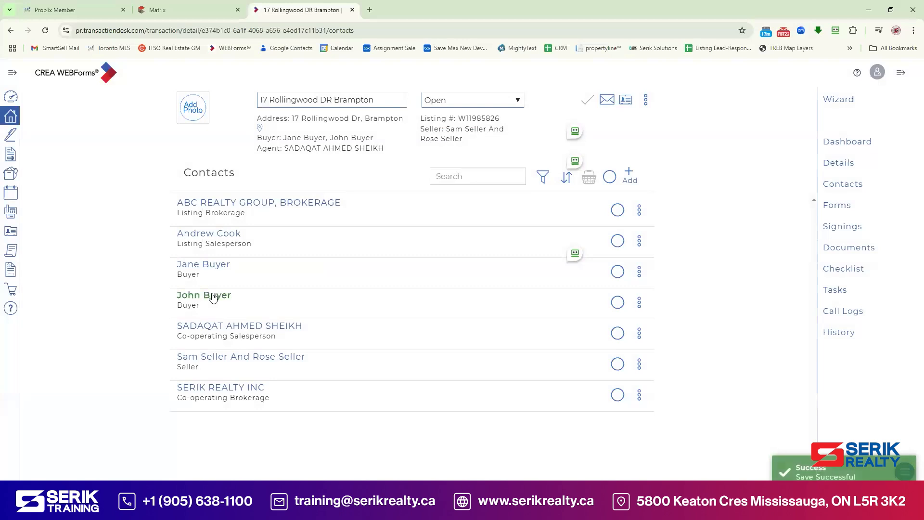
Step: Add a cell number to the first buyer's address details and save
{"action": "left_click", "coordinate": [215, 296]}
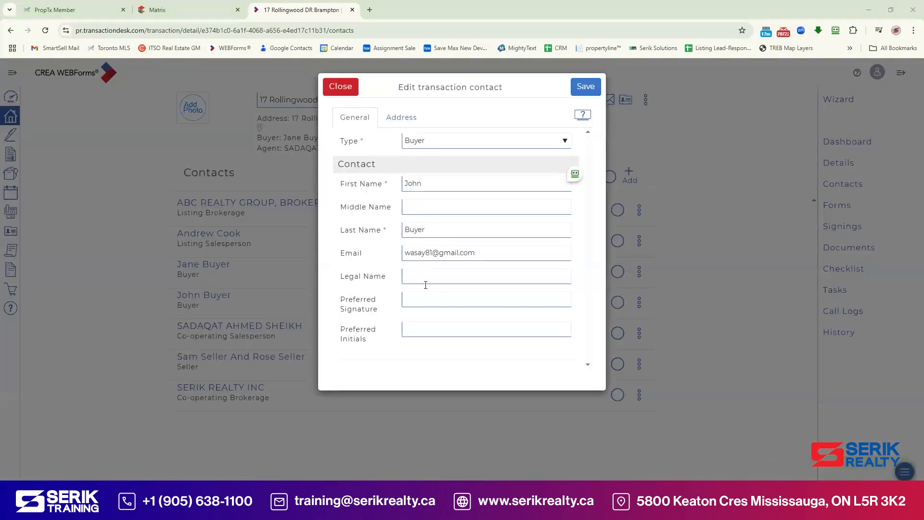
{"action": "left_click", "coordinate": [405, 118]}
{"action": "left_click", "coordinate": [434, 242]}
{"action": "key", "text": "Tab"}
{"action": "type", "text": "6471234567"}
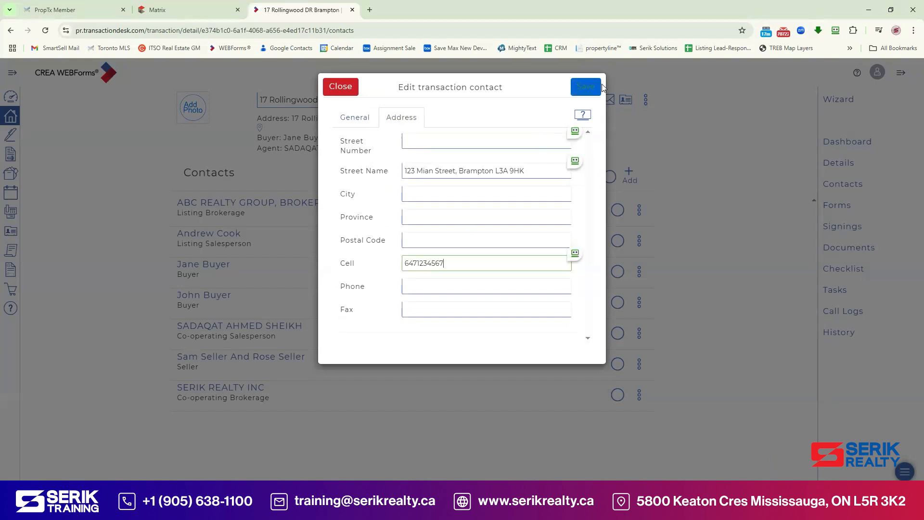
{"action": "left_click", "coordinate": [595, 88]}
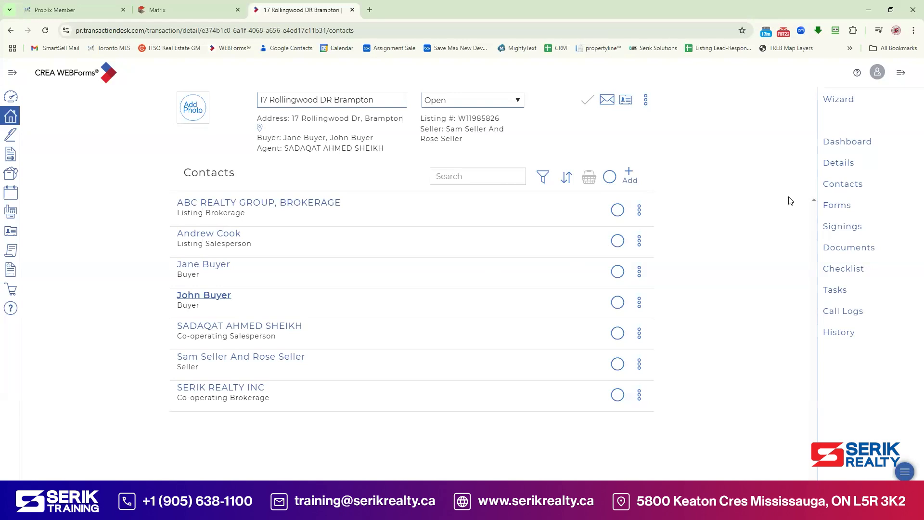
Step: Open the RECO Information Guide from the transaction's Forms list
{"action": "left_click", "coordinate": [838, 206]}
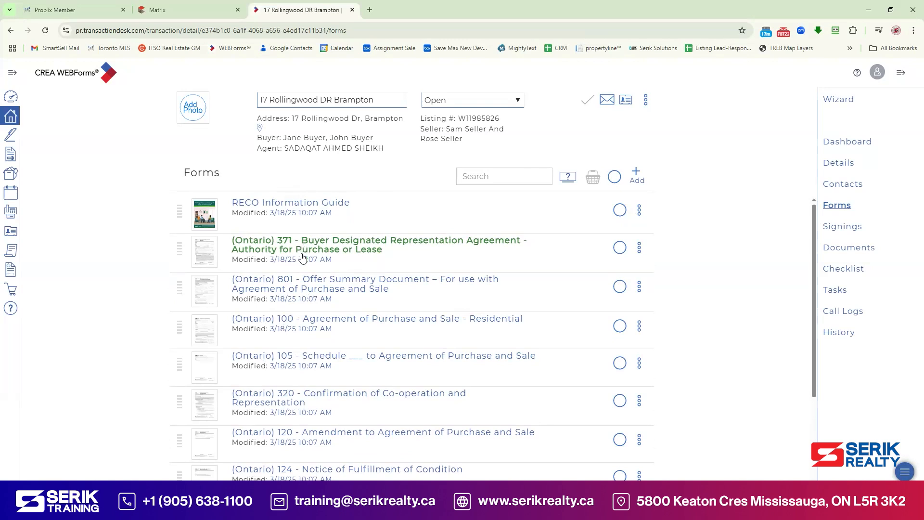
{"action": "left_click", "coordinate": [325, 202]}
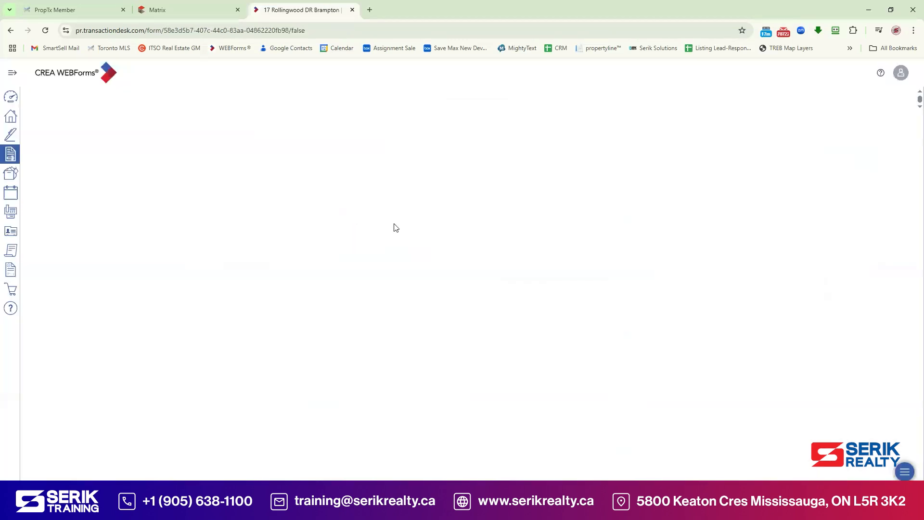
Step: Set the guide-provided acknowledgement date to March 18, 2025
{"action": "scroll", "coordinate": [463, 284], "scroll_direction": "down", "scroll_amount": 20}
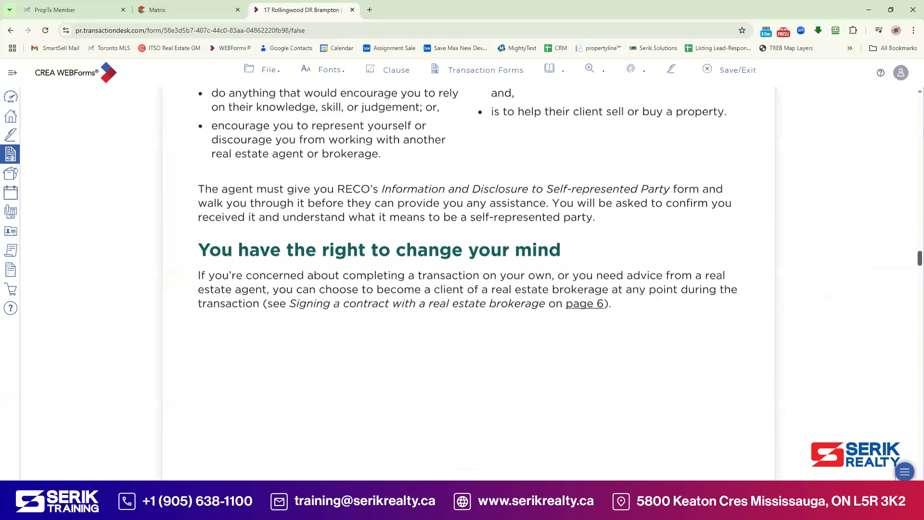
{"action": "scroll", "coordinate": [462, 284], "scroll_direction": "down", "scroll_amount": 20}
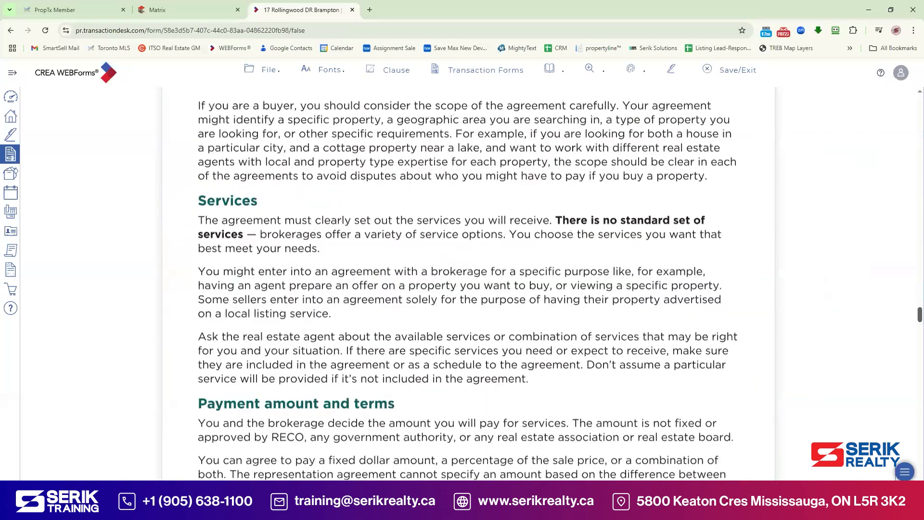
{"action": "scroll", "coordinate": [911, 393], "scroll_direction": "down", "scroll_amount": 20}
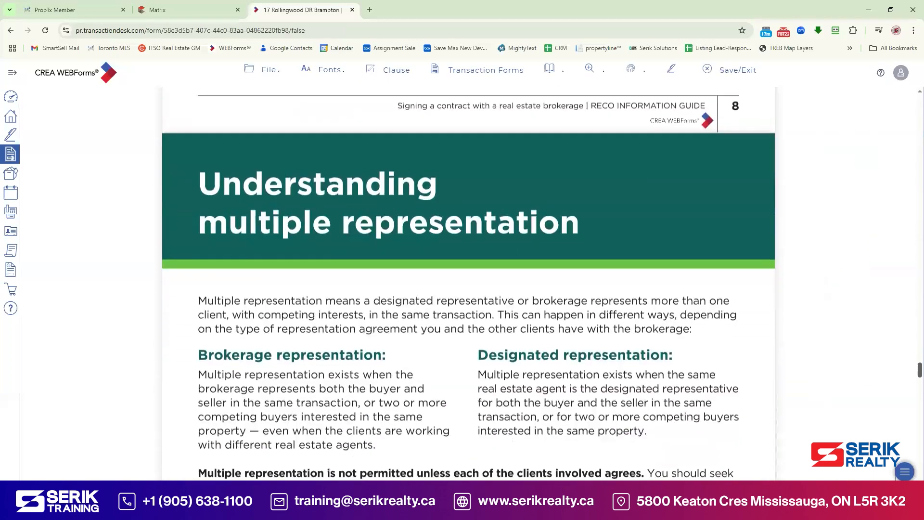
{"action": "scroll", "coordinate": [911, 393], "scroll_direction": "down", "scroll_amount": 20}
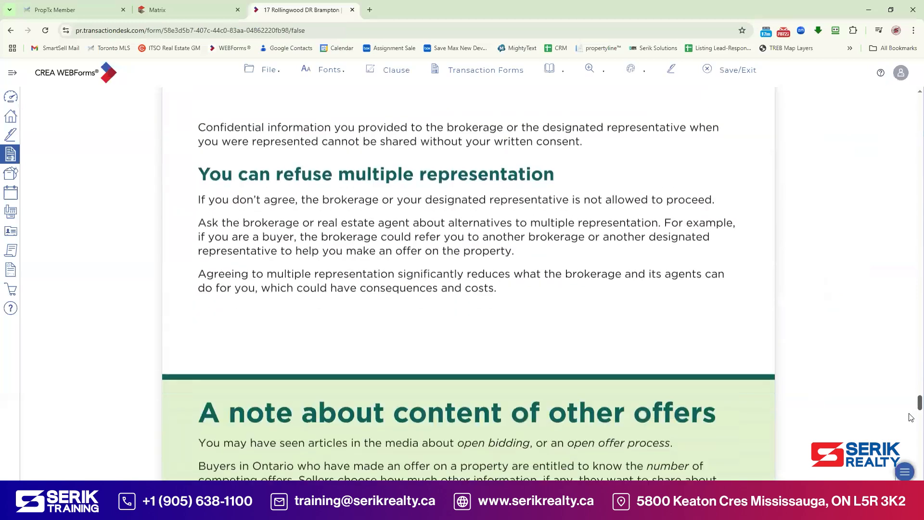
{"action": "scroll", "coordinate": [904, 437], "scroll_direction": "down", "scroll_amount": 20}
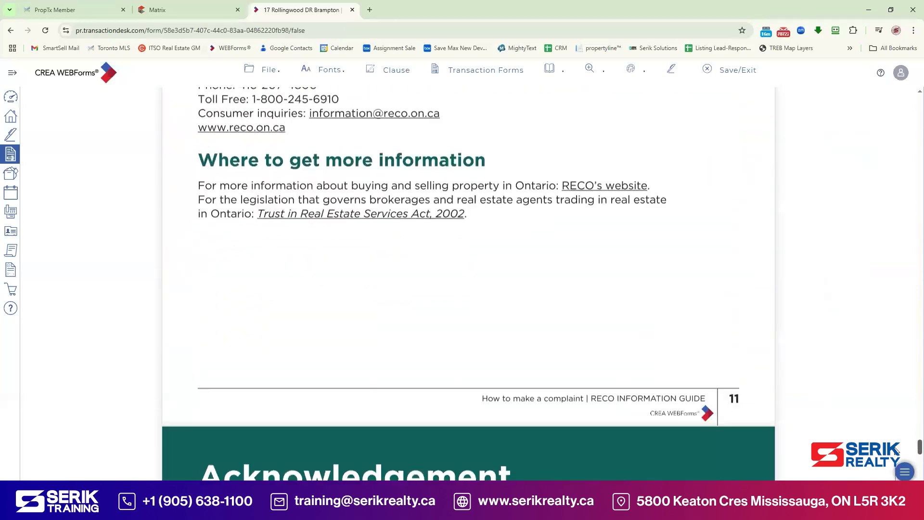
{"action": "scroll", "coordinate": [885, 466], "scroll_direction": "up", "scroll_amount": 5}
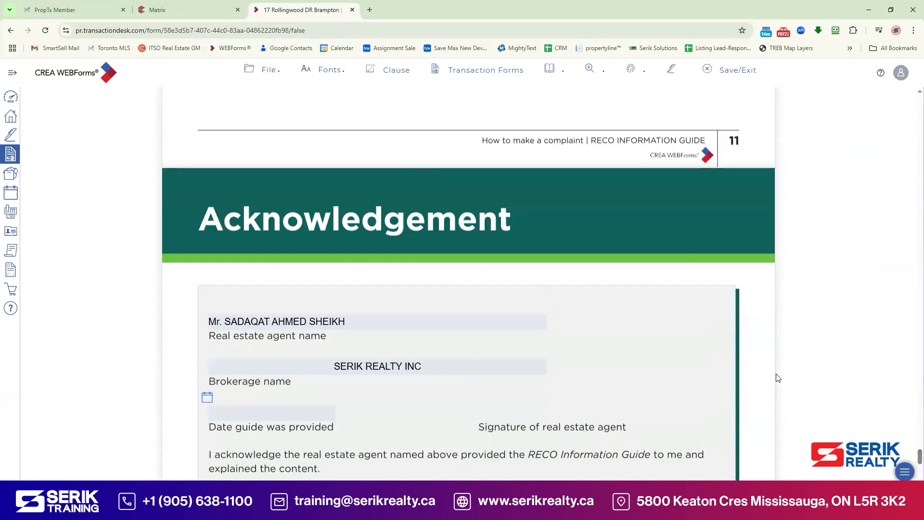
{"action": "scroll", "coordinate": [325, 208], "scroll_direction": "down", "scroll_amount": 1}
{"action": "scroll", "coordinate": [343, 212], "scroll_direction": "down", "scroll_amount": 2}
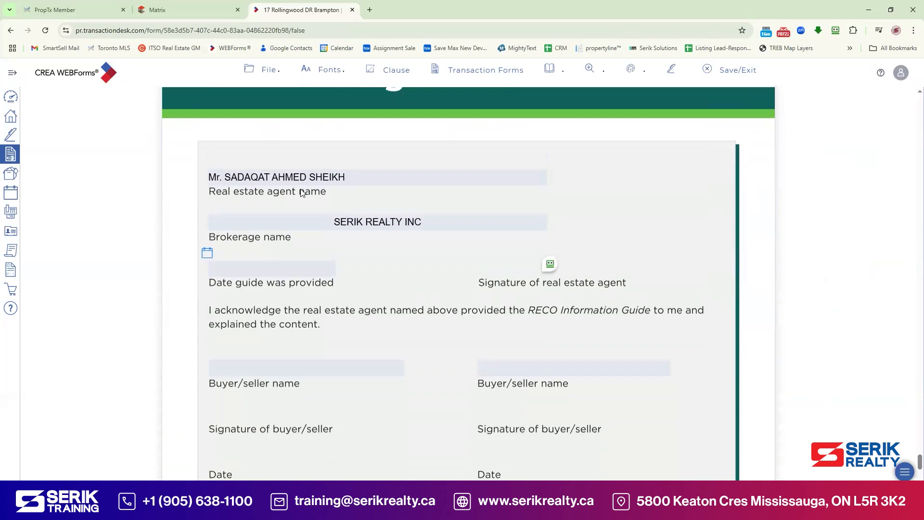
{"action": "left_click", "coordinate": [207, 253]}
{"action": "left_click", "coordinate": [260, 344]}
{"action": "left_click", "coordinate": [463, 262]}
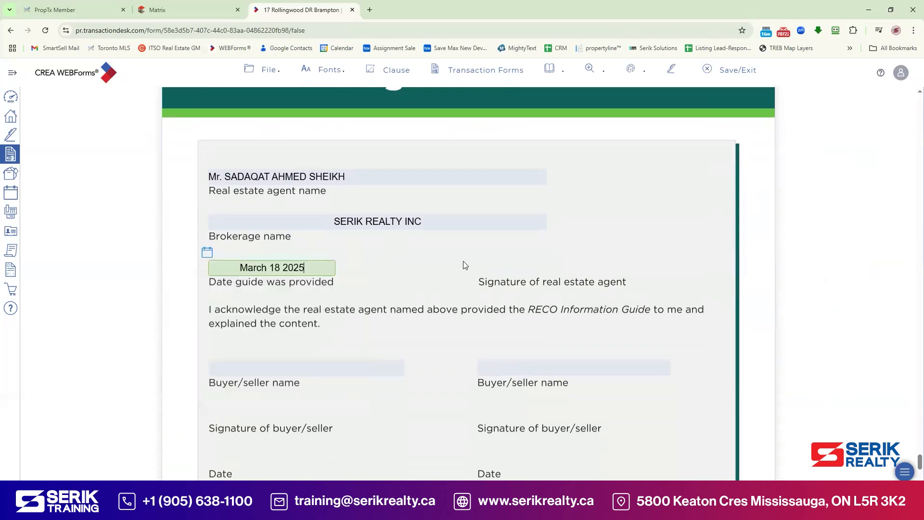
Step: Enter both buyers' names in the buyer name fields, then Save/Exit
{"action": "scroll", "coordinate": [463, 262], "scroll_direction": "down", "scroll_amount": 1}
{"action": "left_click", "coordinate": [296, 320]}
{"action": "type", "text": "John Buyer"}
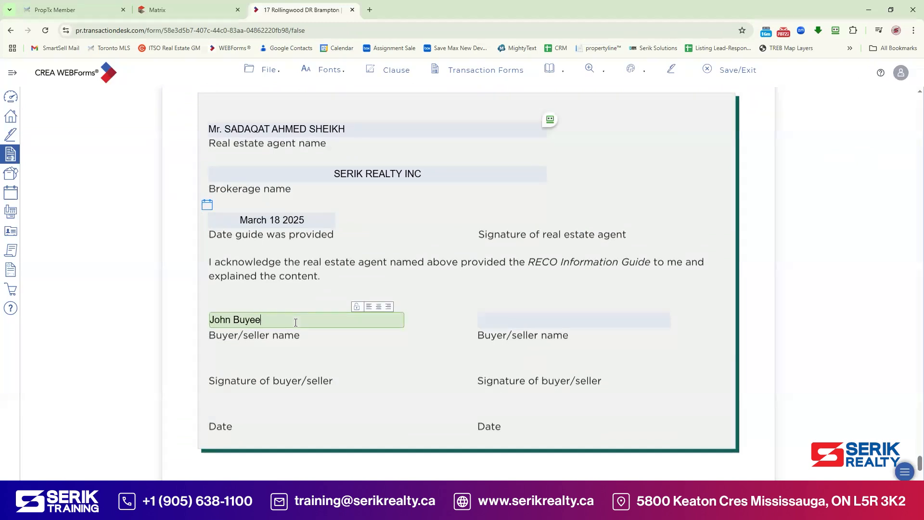
{"action": "key", "text": "Tab"}
{"action": "type", "text": "Jane Bu"}
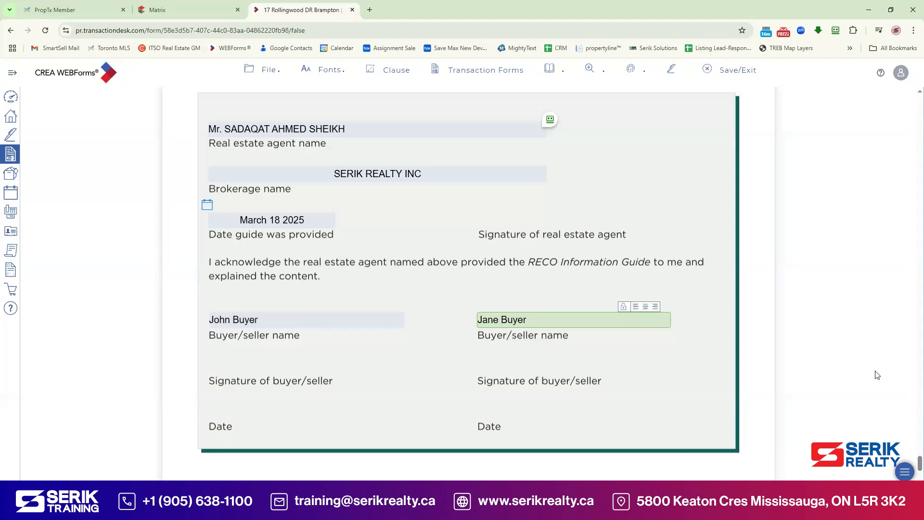
{"action": "left_click", "coordinate": [728, 69]}
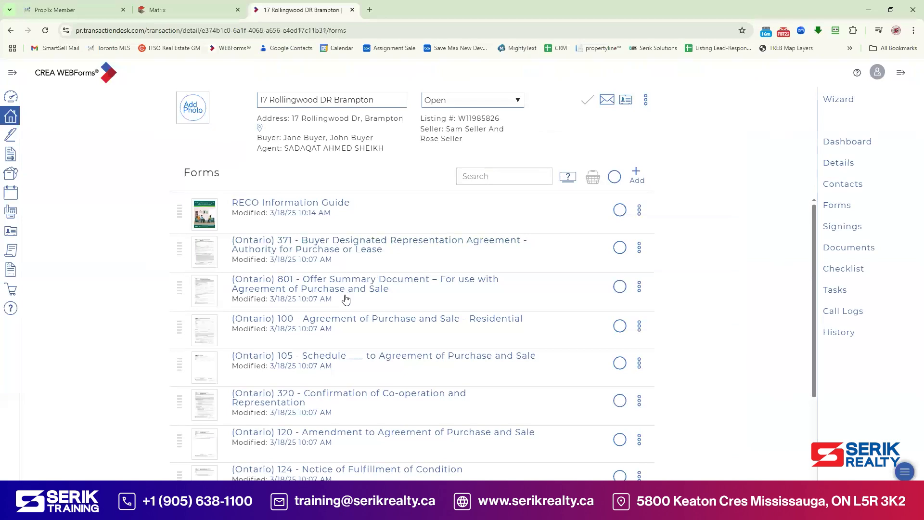
Step: In Form 371, join the buyer names with & and enter the designated representative's name
{"action": "left_click", "coordinate": [342, 249]}
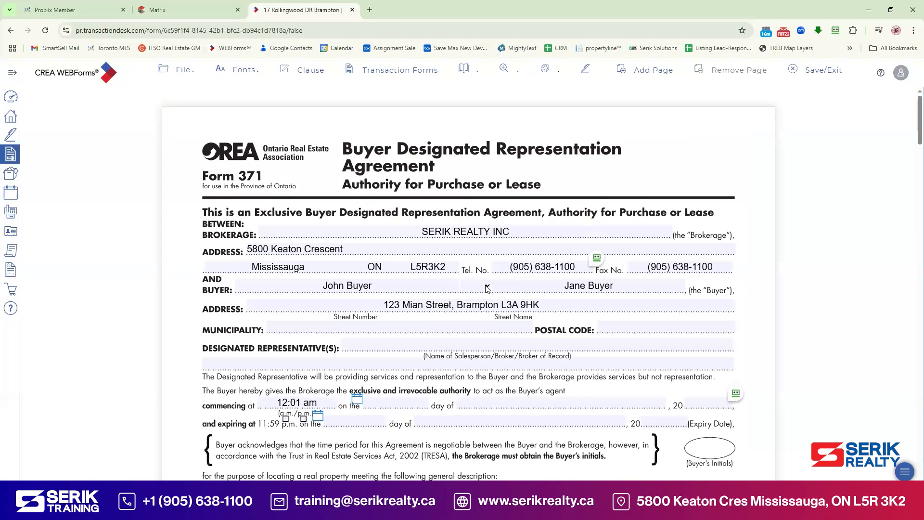
{"action": "left_click", "coordinate": [487, 287]}
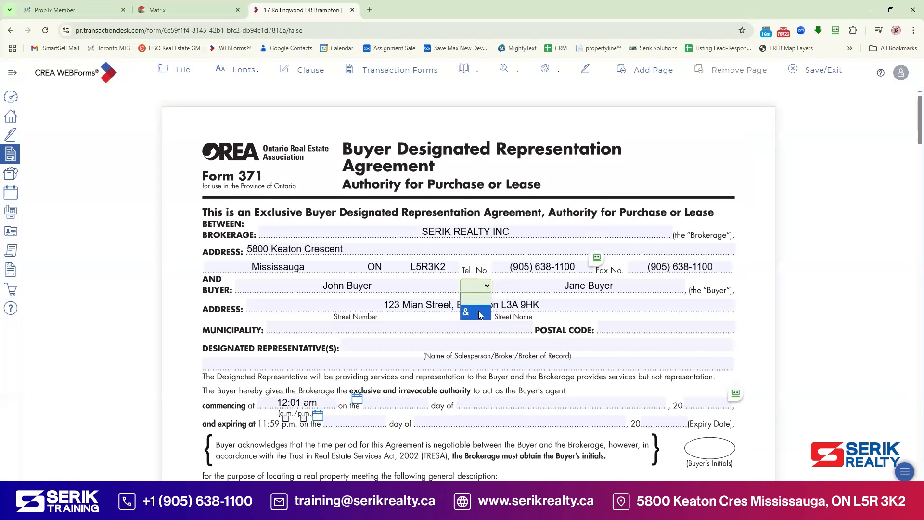
{"action": "left_click", "coordinate": [478, 311]}
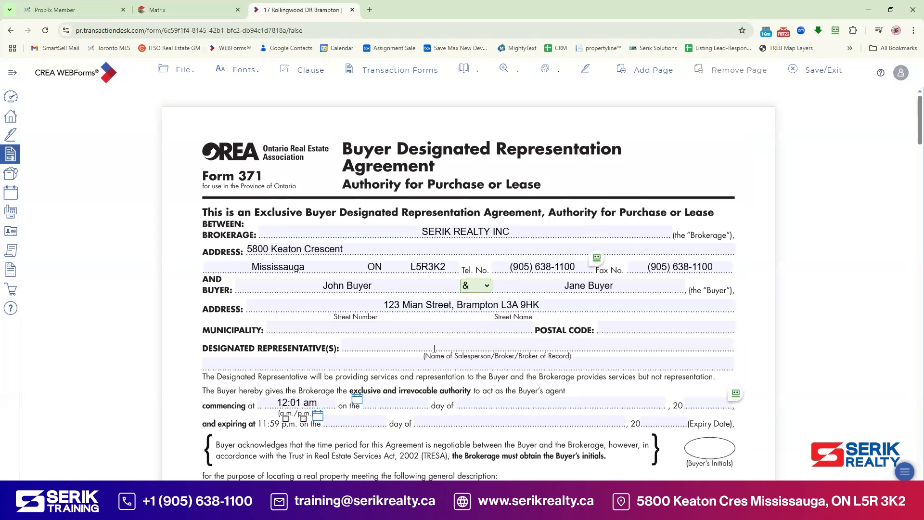
{"action": "left_click", "coordinate": [436, 346]}
Step: Set the agreement term from March 18 to May 31, 2025
{"action": "scroll", "coordinate": [392, 319], "scroll_direction": "down", "scroll_amount": 2}
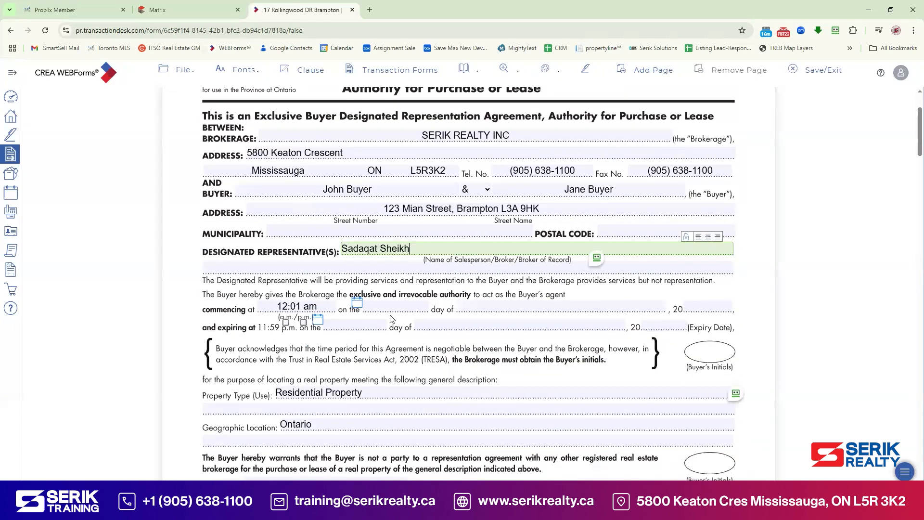
{"action": "left_click", "coordinate": [358, 304]}
{"action": "left_click", "coordinate": [411, 400]}
{"action": "left_click", "coordinate": [319, 322]}
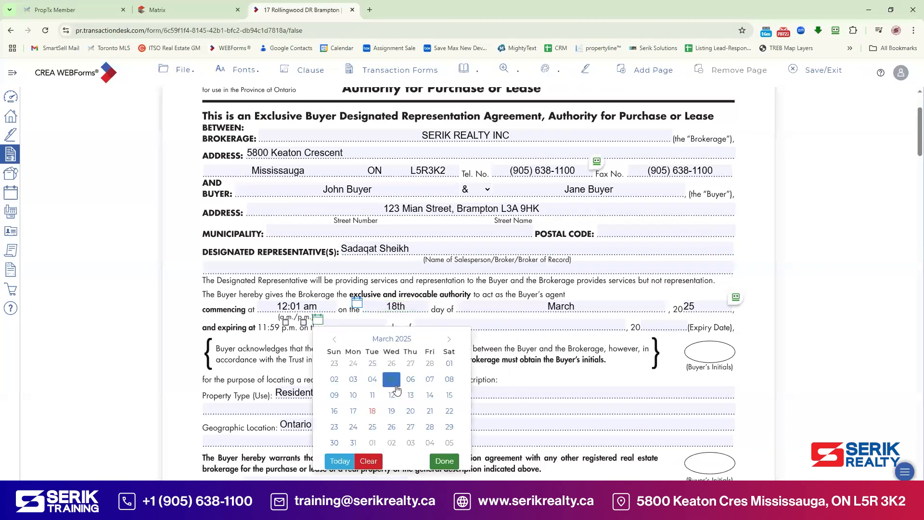
{"action": "left_click", "coordinate": [449, 340]}
{"action": "left_click", "coordinate": [450, 340]}
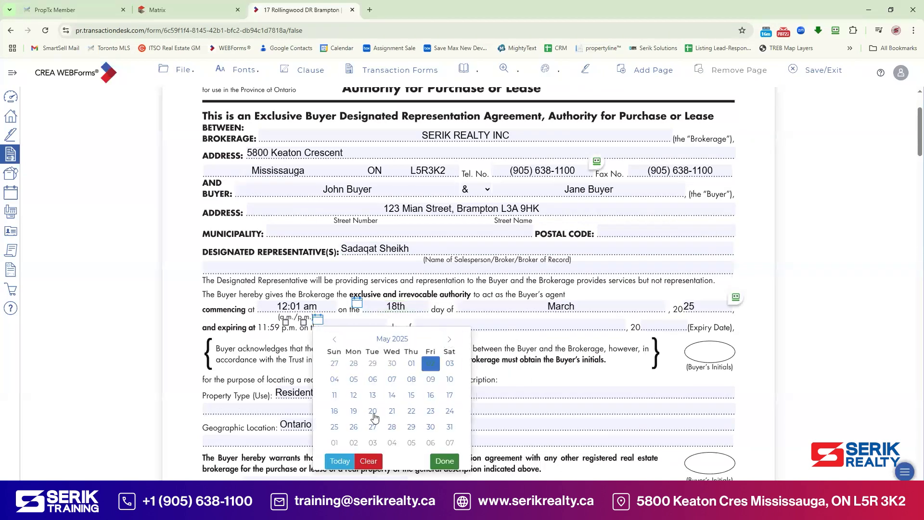
{"action": "left_click", "coordinate": [450, 426]}
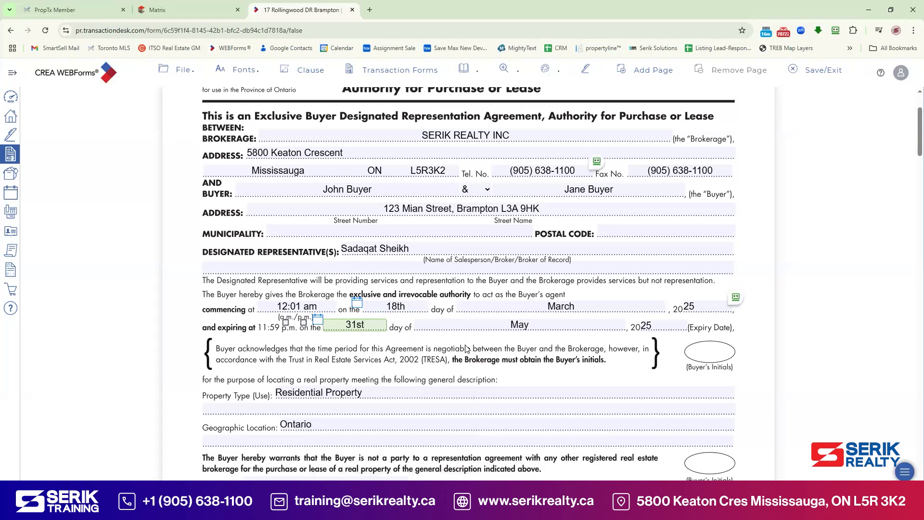
Step: Date the acknowledgement March 18, 2025
{"action": "scroll", "coordinate": [327, 324], "scroll_direction": "down", "scroll_amount": 1}
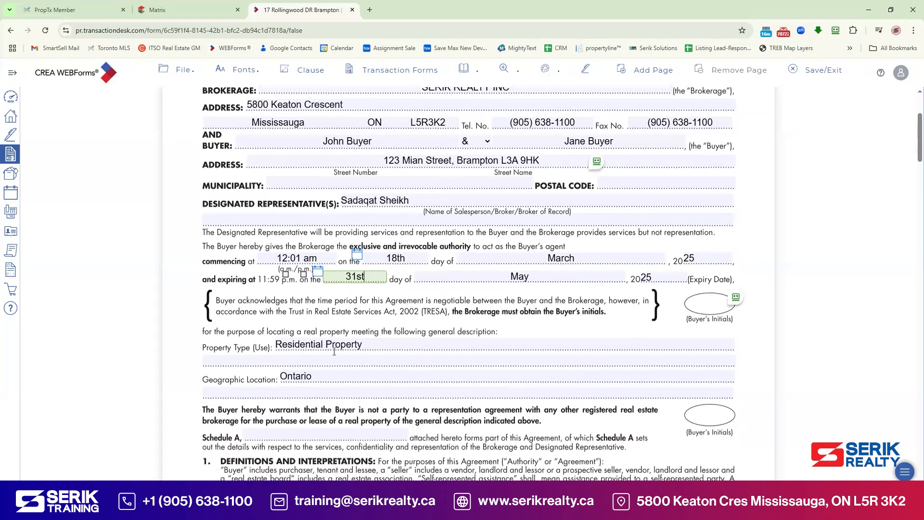
{"action": "scroll", "coordinate": [334, 352], "scroll_direction": "down", "scroll_amount": 1}
{"action": "scroll", "coordinate": [522, 336], "scroll_direction": "down", "scroll_amount": 6}
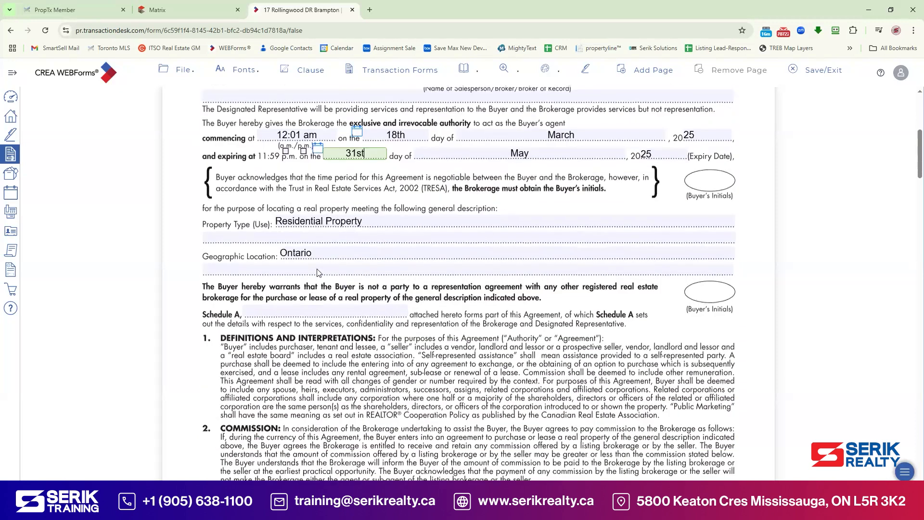
{"action": "scroll", "coordinate": [457, 259], "scroll_direction": "down", "scroll_amount": 7}
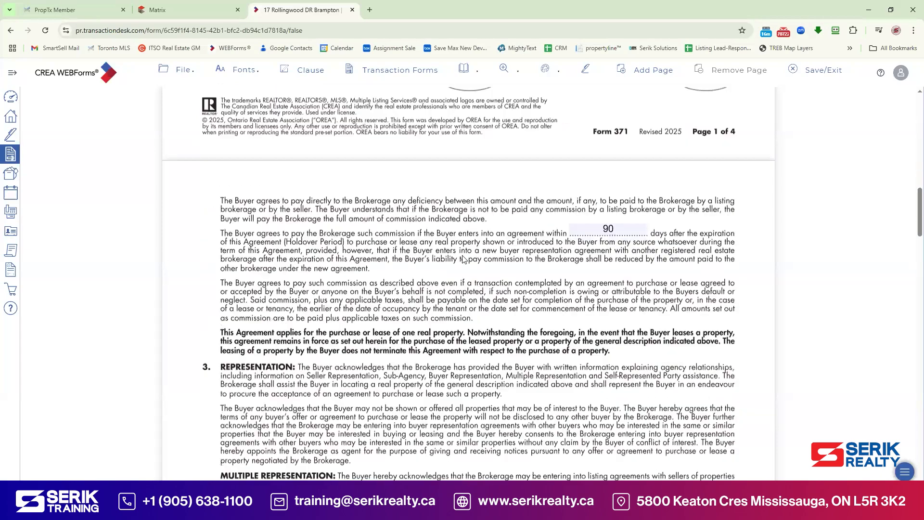
{"action": "scroll", "coordinate": [474, 262], "scroll_direction": "down", "scroll_amount": 12}
{"action": "scroll", "coordinate": [473, 264], "scroll_direction": "up", "scroll_amount": 10}
{"action": "scroll", "coordinate": [475, 269], "scroll_direction": "down", "scroll_amount": 13}
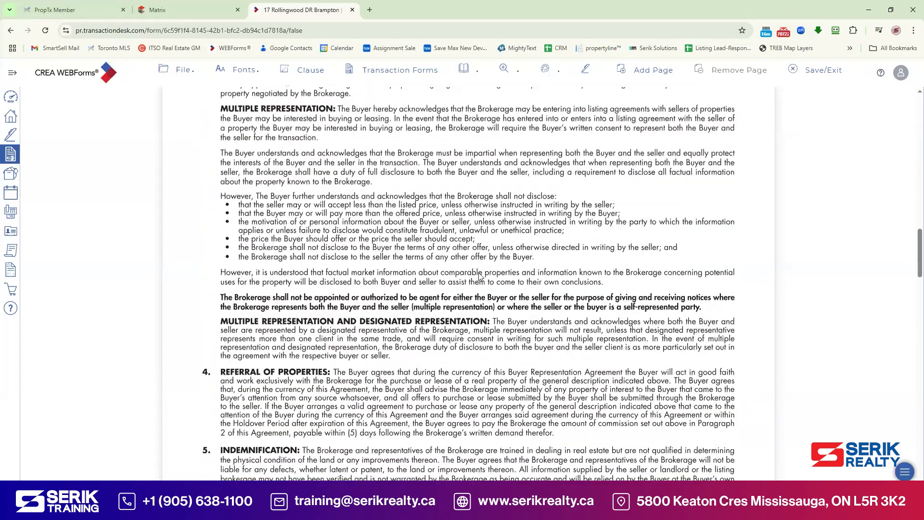
{"action": "scroll", "coordinate": [481, 276], "scroll_direction": "down", "scroll_amount": 7}
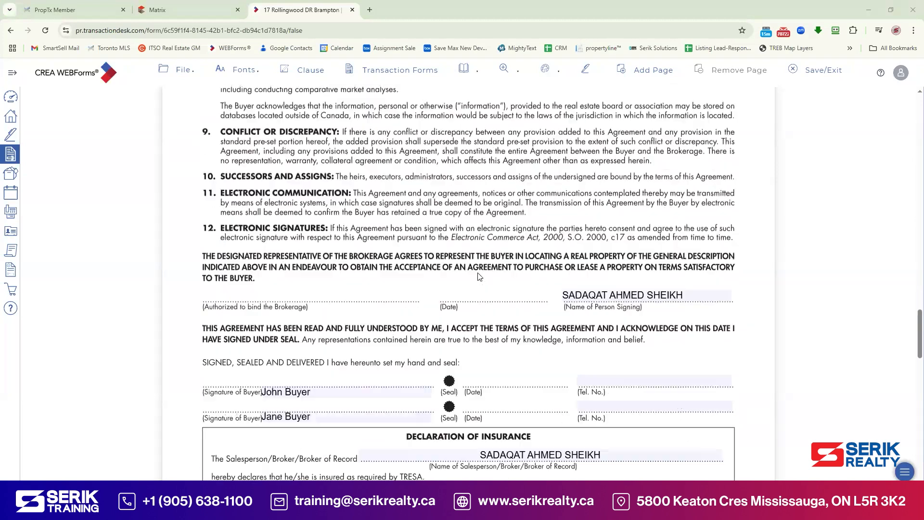
{"action": "scroll", "coordinate": [589, 273], "scroll_direction": "down", "scroll_amount": 5}
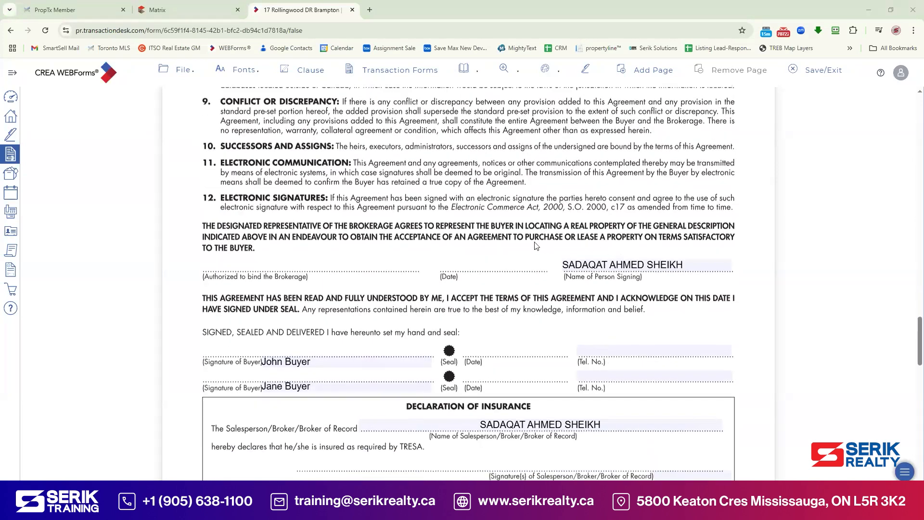
{"action": "left_click", "coordinate": [218, 310]}
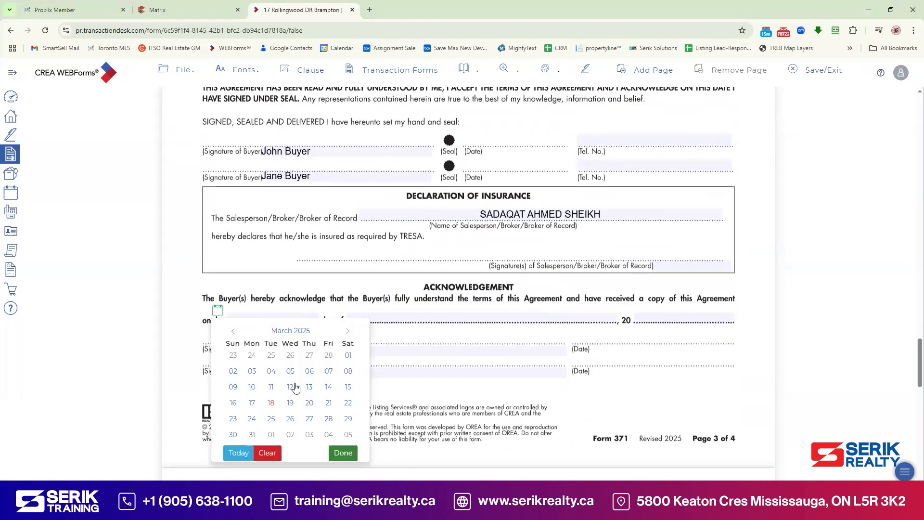
{"action": "left_click", "coordinate": [287, 384]}
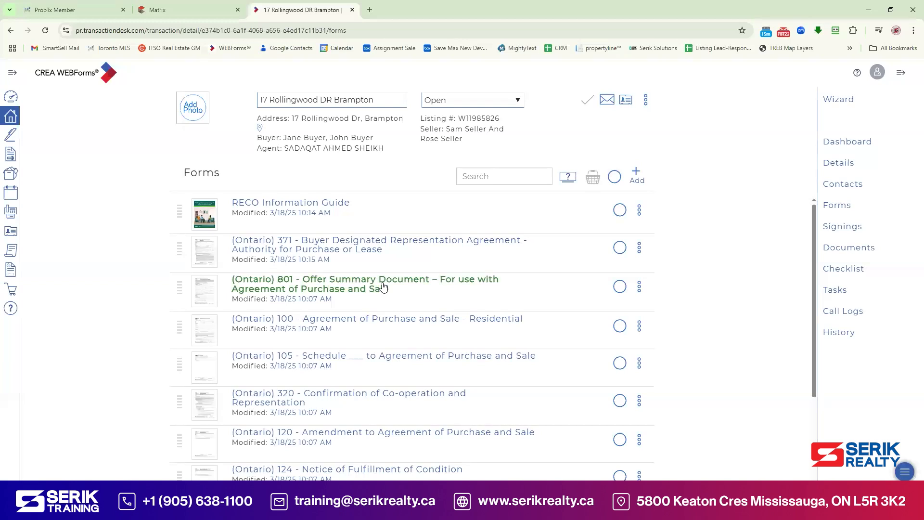
Step: In Form 801, join buyers with & and set submission to 11:30 a.m., March 18
{"action": "left_click", "coordinate": [383, 286]}
{"action": "scroll", "coordinate": [386, 308], "scroll_direction": "down", "scroll_amount": 1}
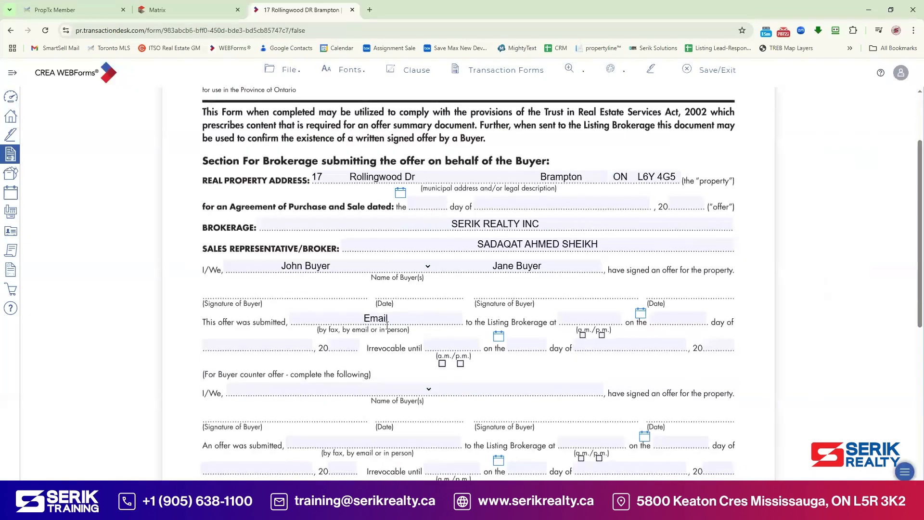
{"action": "left_click", "coordinate": [428, 266]}
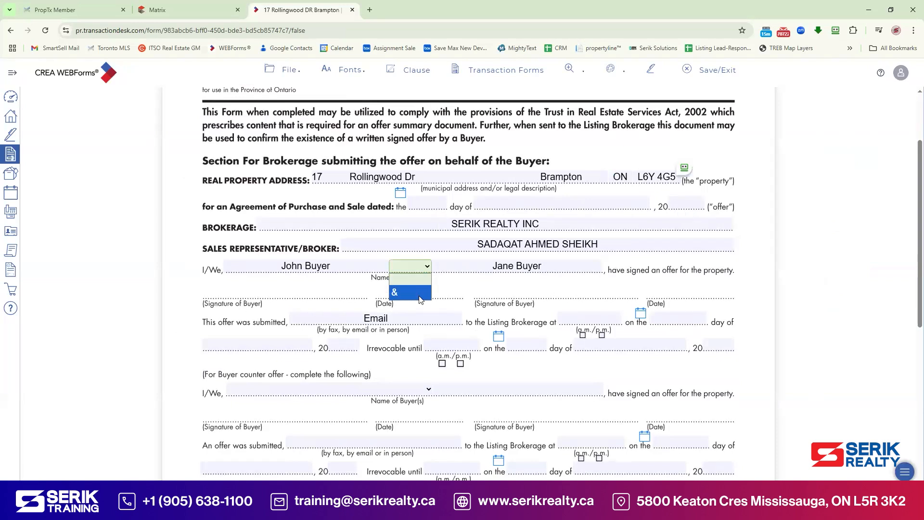
{"action": "left_click", "coordinate": [407, 291]}
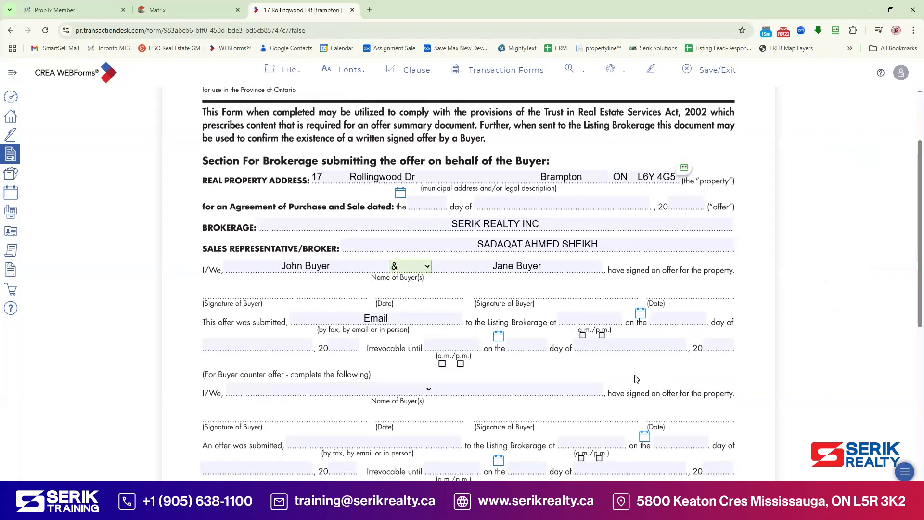
{"action": "left_click", "coordinate": [582, 321]}
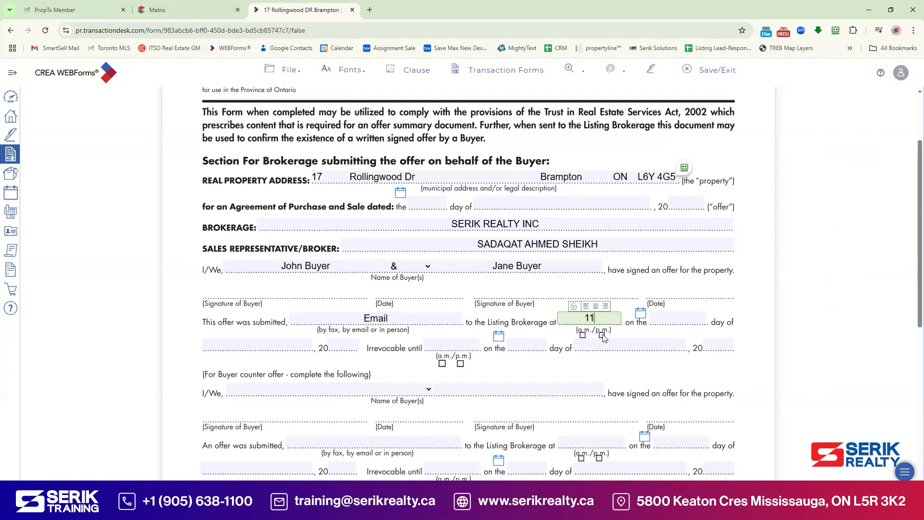
{"action": "type", "text": "11:30"}
{"action": "left_click", "coordinate": [584, 335]}
{"action": "left_click", "coordinate": [641, 313]}
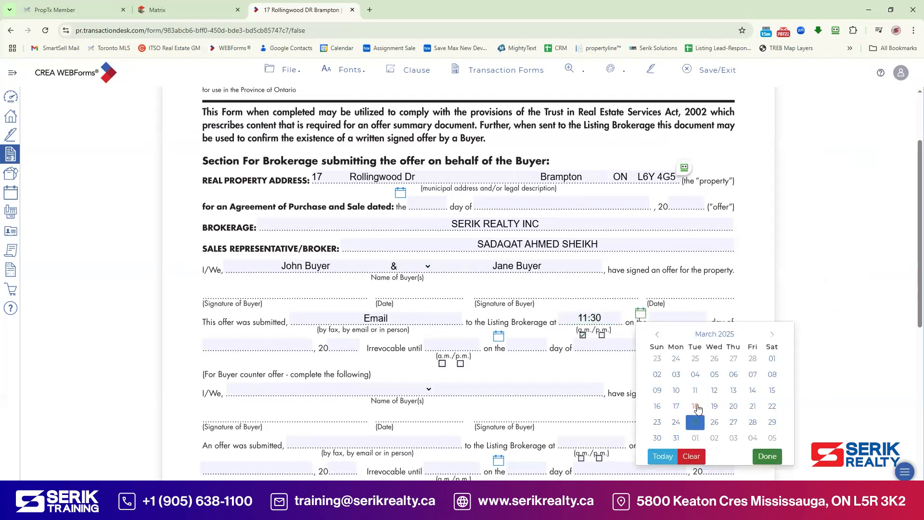
{"action": "left_click", "coordinate": [697, 409]}
Step: Set the offer irrevocable until 11:59 p.m., March 19, 2025, and save the form
{"action": "left_click", "coordinate": [470, 343]}
{"action": "type", "text": "11"}
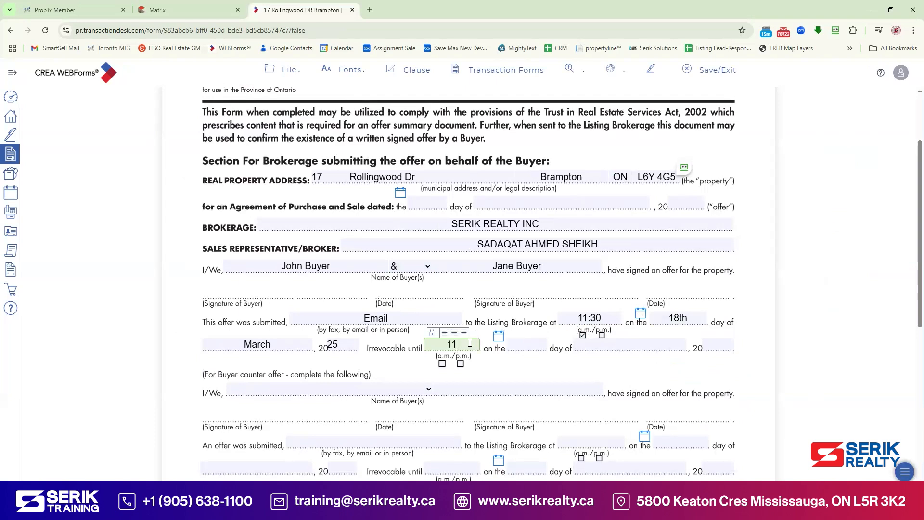
{"action": "type", "text": ":59"}
{"action": "left_click", "coordinate": [460, 364]}
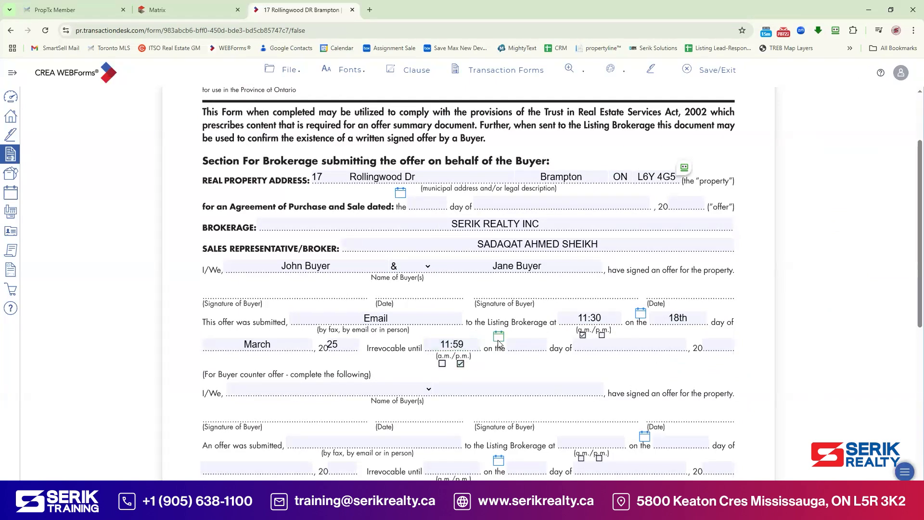
{"action": "left_click", "coordinate": [498, 335]}
{"action": "left_click", "coordinate": [573, 284]}
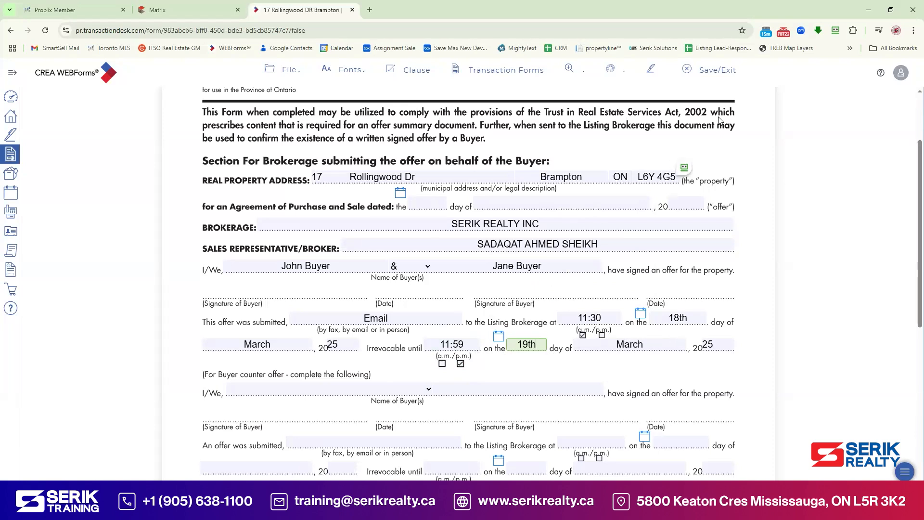
{"action": "left_click", "coordinate": [709, 70]}
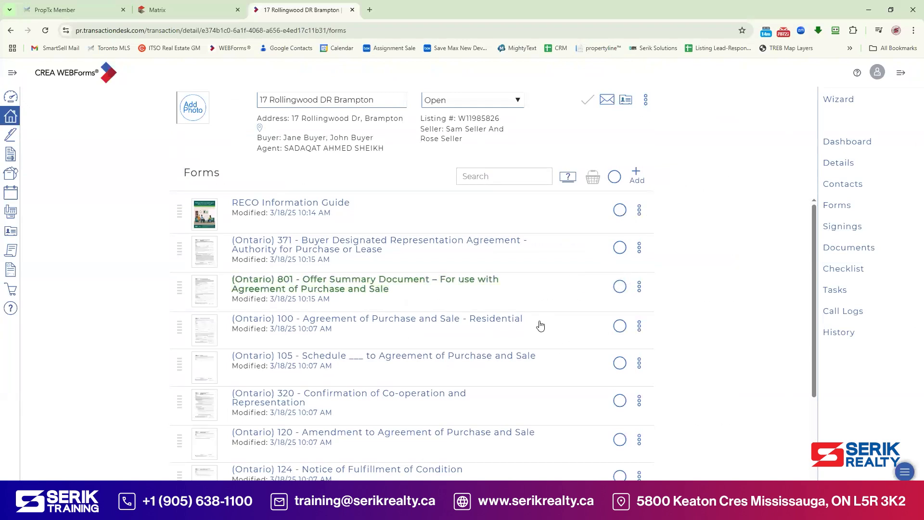
Step: Open the Form 100 Agreement of Purchase and Sale and date it 18 March 2025
{"action": "scroll", "coordinate": [554, 332], "scroll_direction": "down", "scroll_amount": 1}
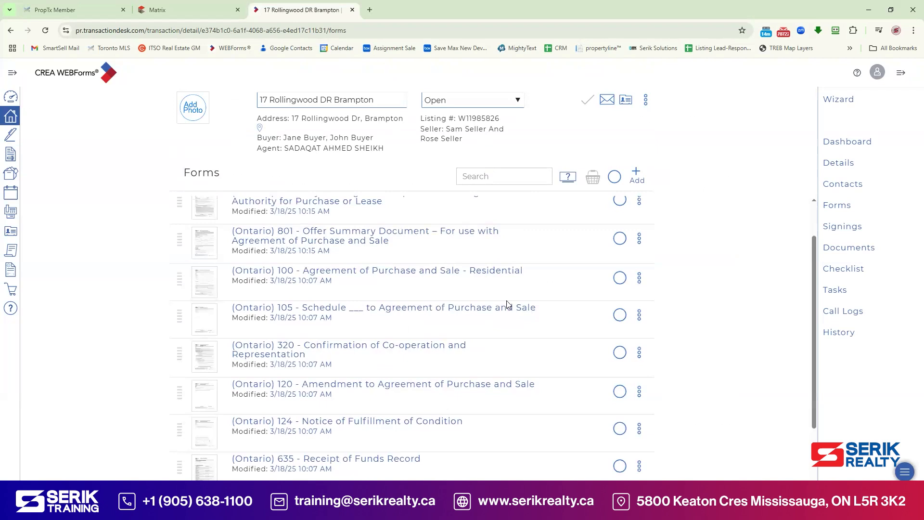
{"action": "left_click", "coordinate": [413, 271]}
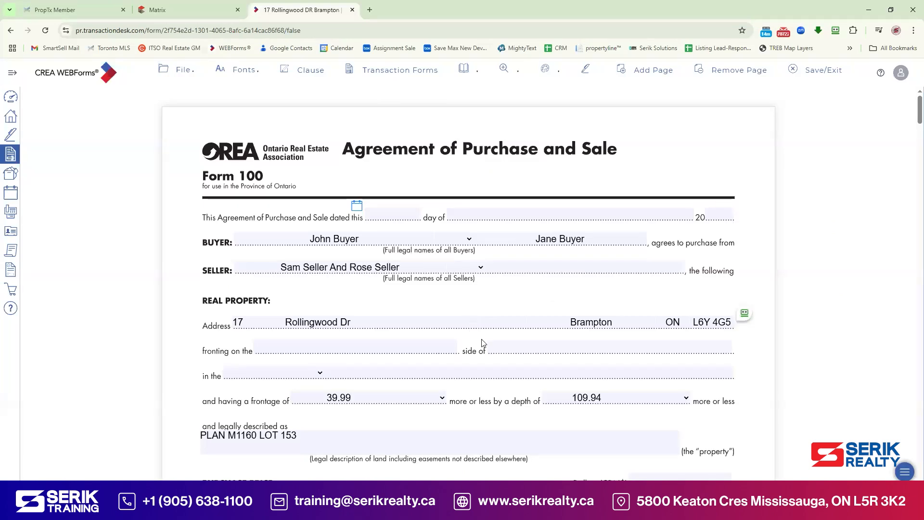
{"action": "left_click", "coordinate": [361, 211]}
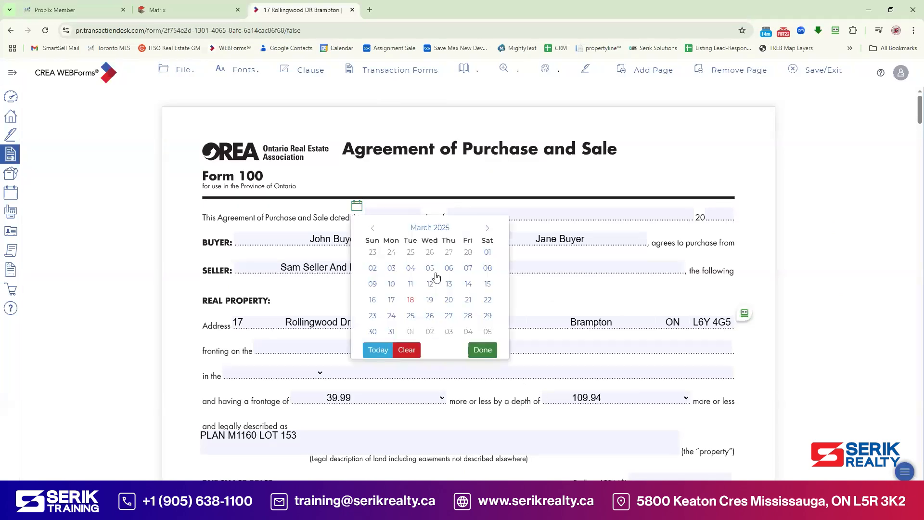
{"action": "left_click", "coordinate": [411, 302]}
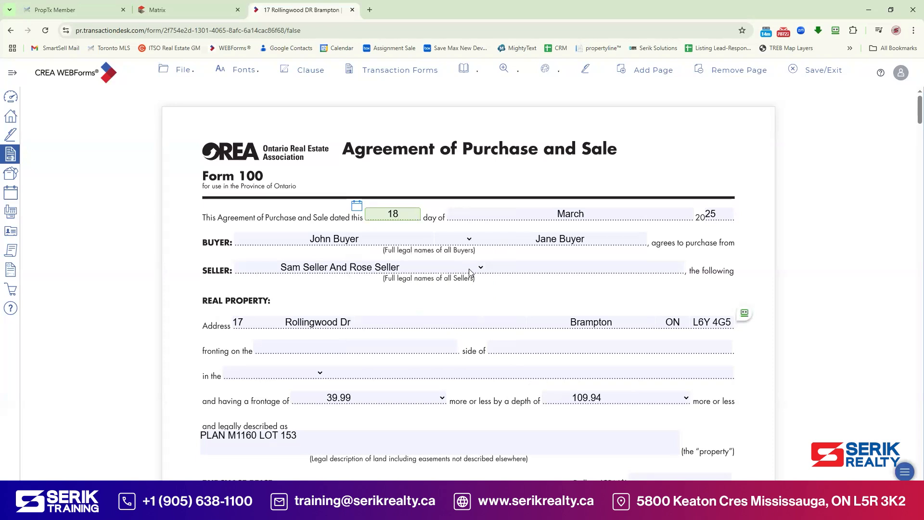
Step: Enter an 800,000.00 purchase price and a 40,000.00 deposit, then go to the payable-to field
{"action": "scroll", "coordinate": [472, 274], "scroll_direction": "down", "scroll_amount": 3}
{"action": "scroll", "coordinate": [492, 291], "scroll_direction": "down", "scroll_amount": 1}
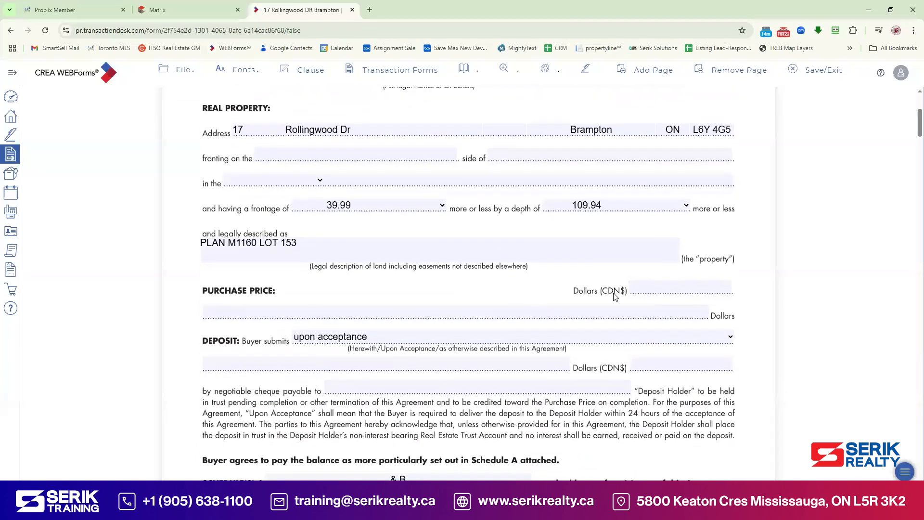
{"action": "left_click", "coordinate": [666, 288]}
{"action": "type", "text": "8000"}
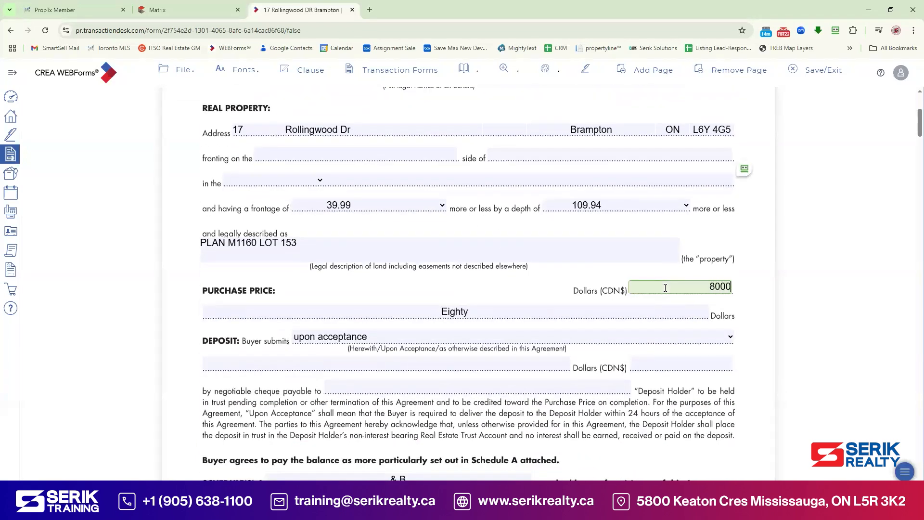
{"action": "type", "text": "00"}
{"action": "left_click", "coordinate": [768, 268]}
{"action": "left_click", "coordinate": [688, 362]}
{"action": "type", "text": "40000"}
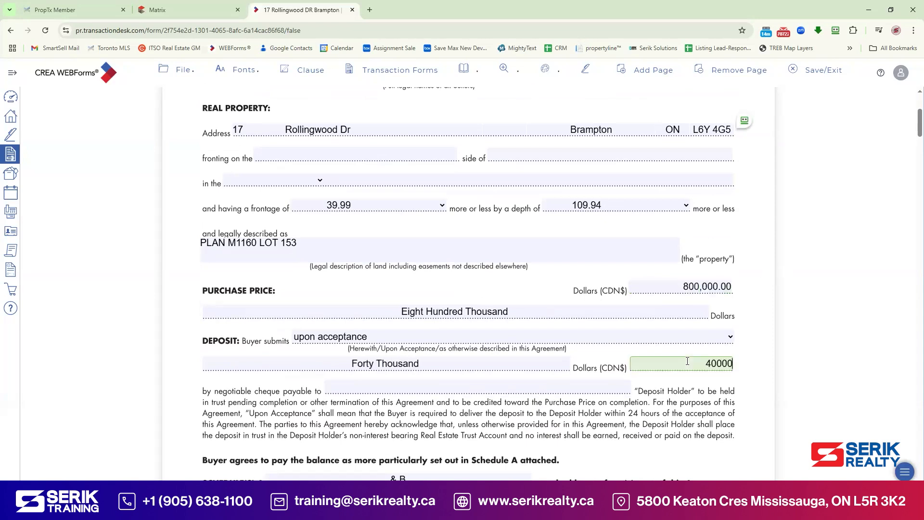
{"action": "left_click", "coordinate": [746, 333]}
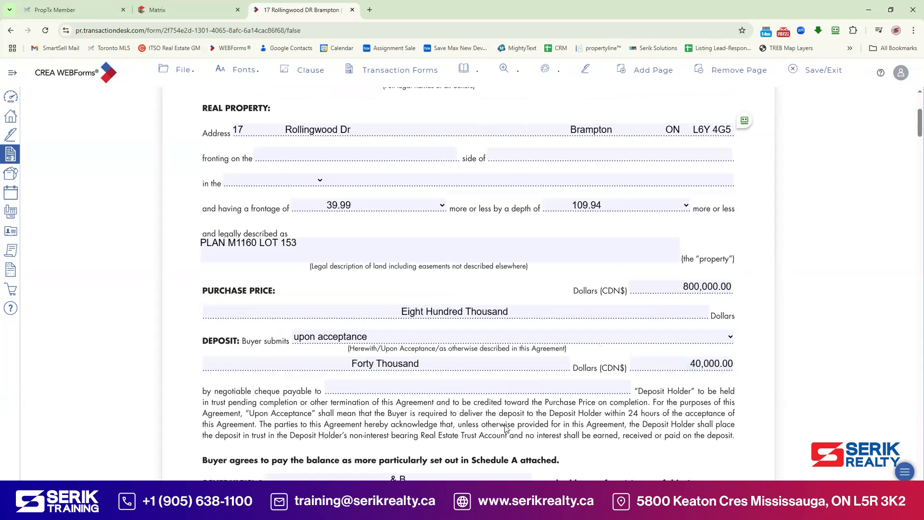
{"action": "left_click", "coordinate": [496, 388]}
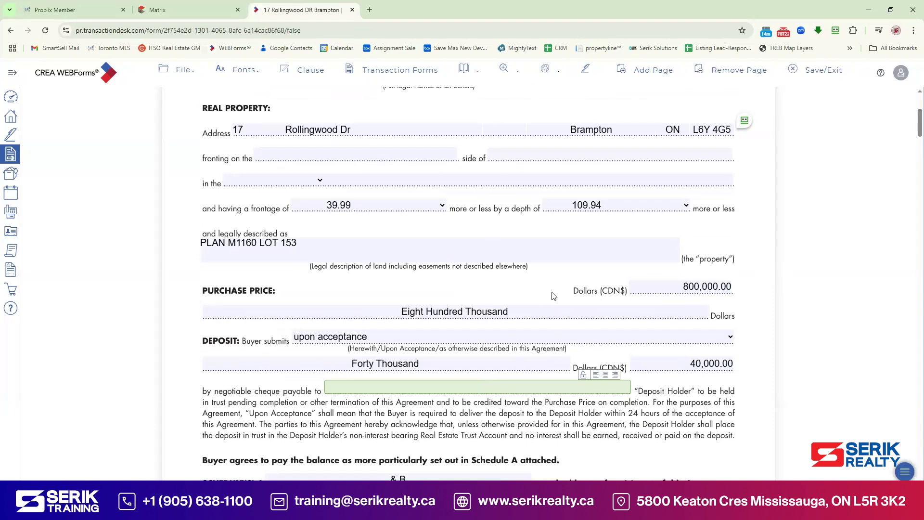
Step: Copy the listing brokerage name ABC REALTY GROUP, BROKERAGE from Contacts and reopen Form 100
{"action": "left_click", "coordinate": [810, 66]}
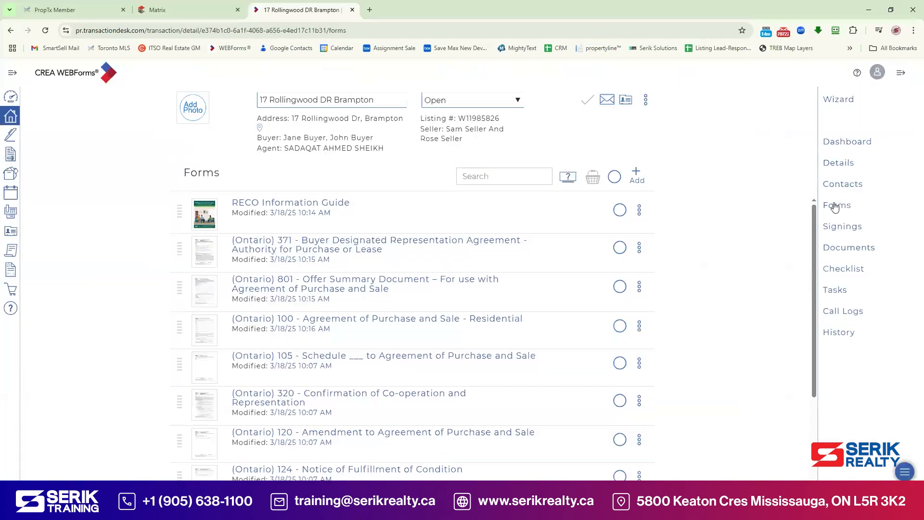
{"action": "left_click", "coordinate": [837, 185]}
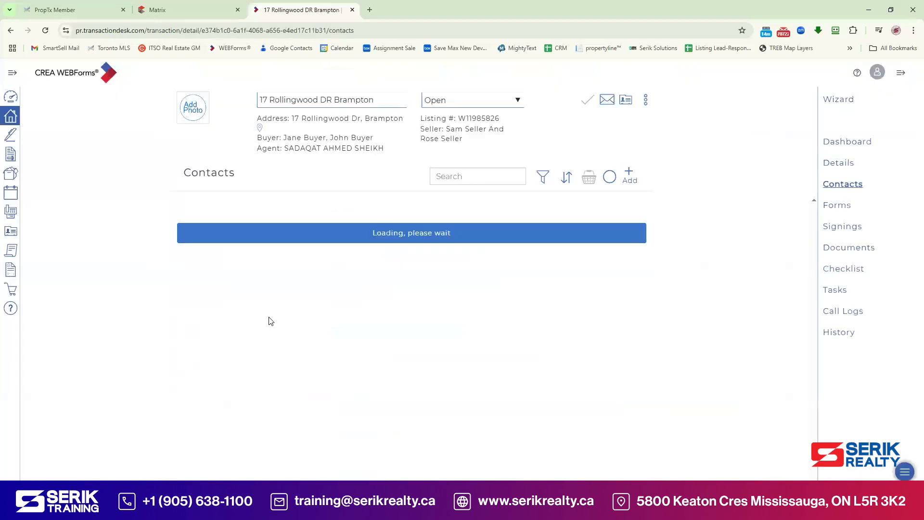
{"action": "left_click_drag", "start_coordinate": [271, 205], "coordinate": [345, 209]}
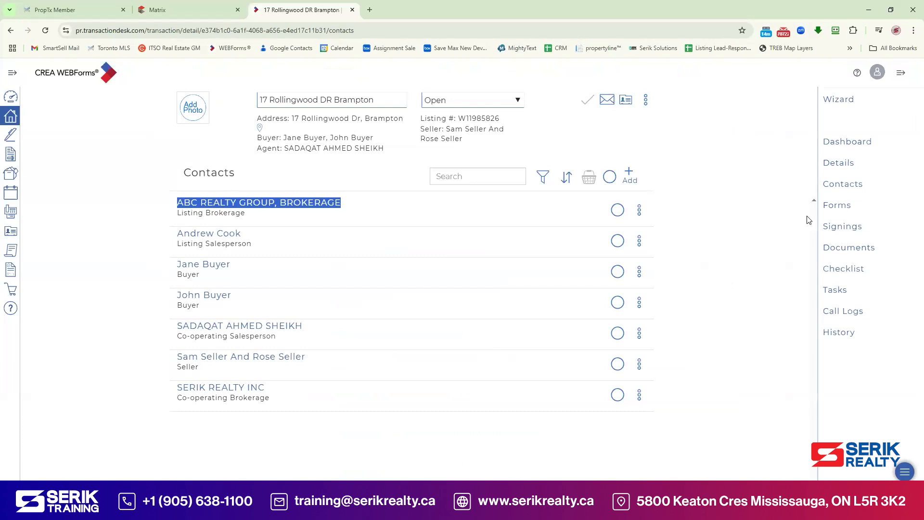
{"action": "left_click", "coordinate": [833, 206]}
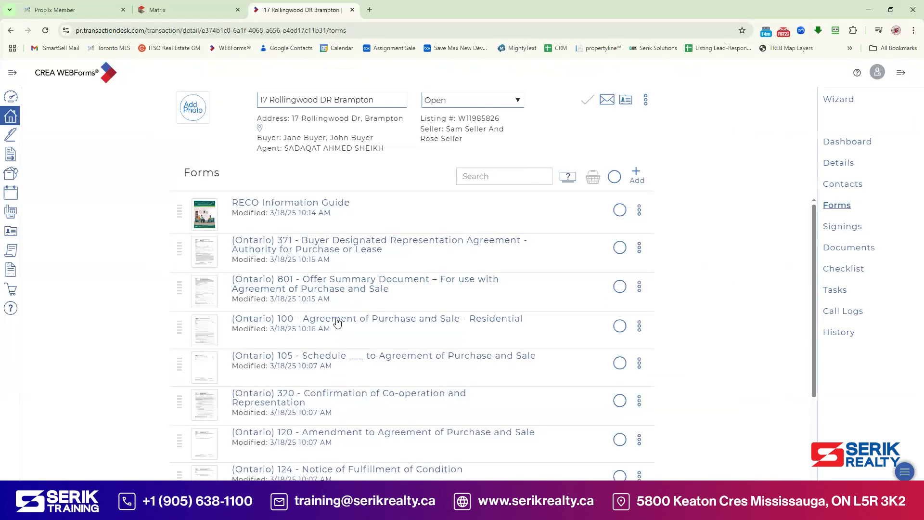
{"action": "left_click", "coordinate": [337, 320]}
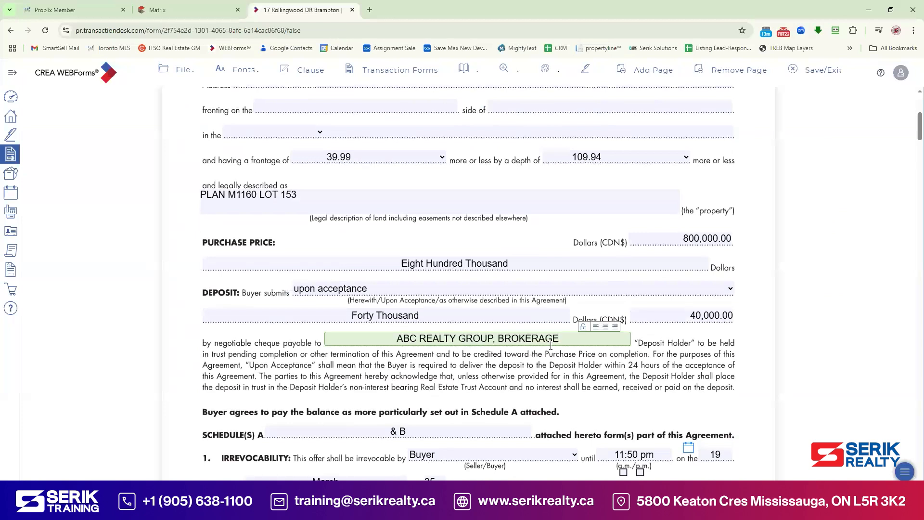
{"action": "scroll", "coordinate": [394, 333], "scroll_direction": "down", "scroll_amount": 3}
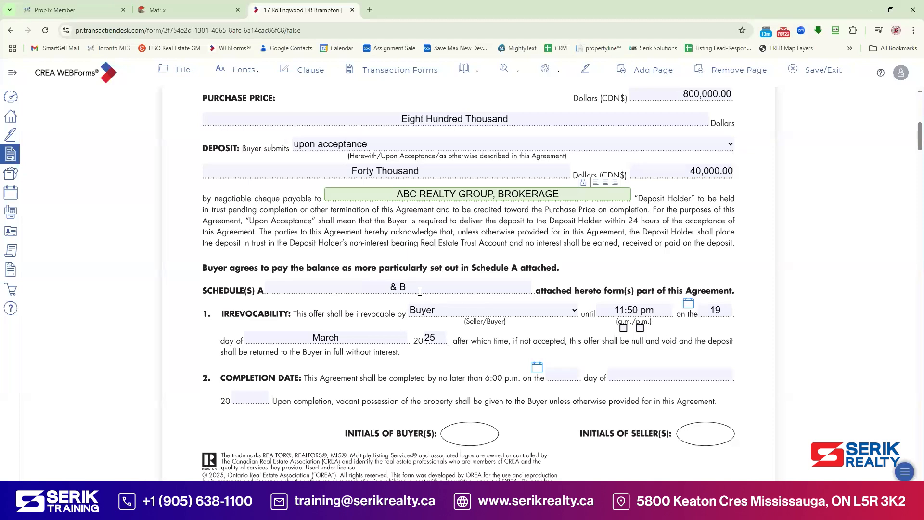
Step: Download 117170538.pdf (Schedule B) from the Matrix listing's documents, then return to the WEBForms form
{"action": "left_click", "coordinate": [188, 9]}
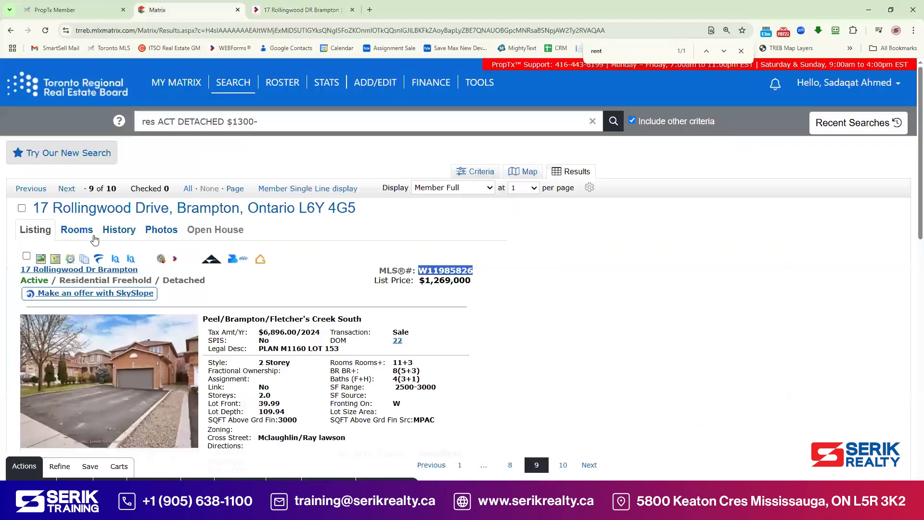
{"action": "mouse_move", "coordinate": [177, 82]}
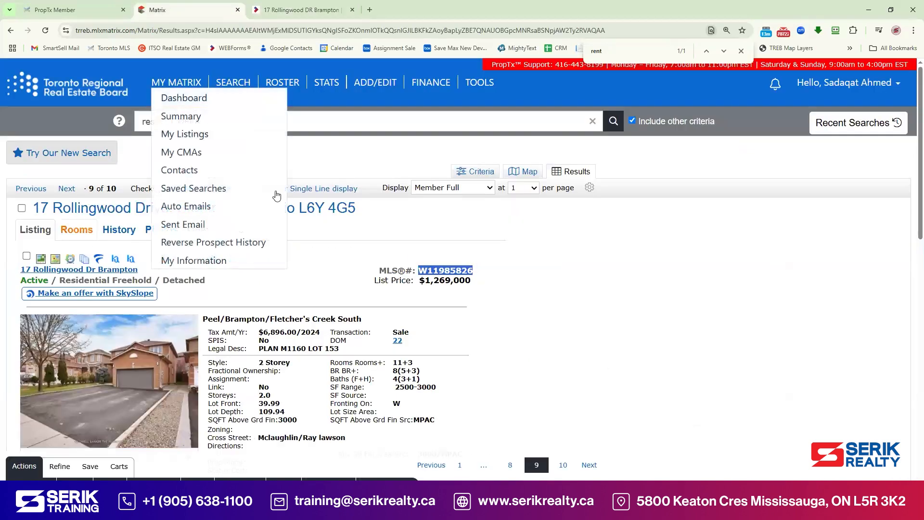
{"action": "left_click", "coordinate": [84, 261]}
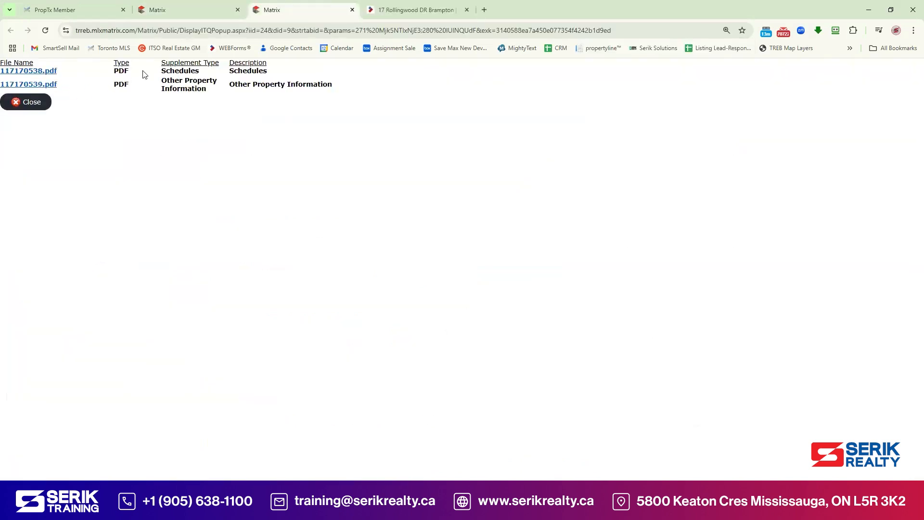
{"action": "left_click", "coordinate": [46, 72]}
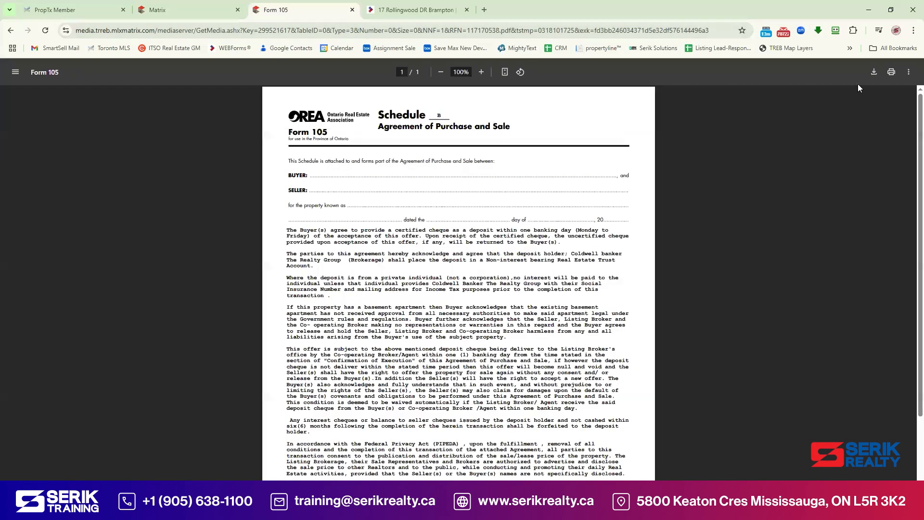
{"action": "left_click", "coordinate": [874, 72]}
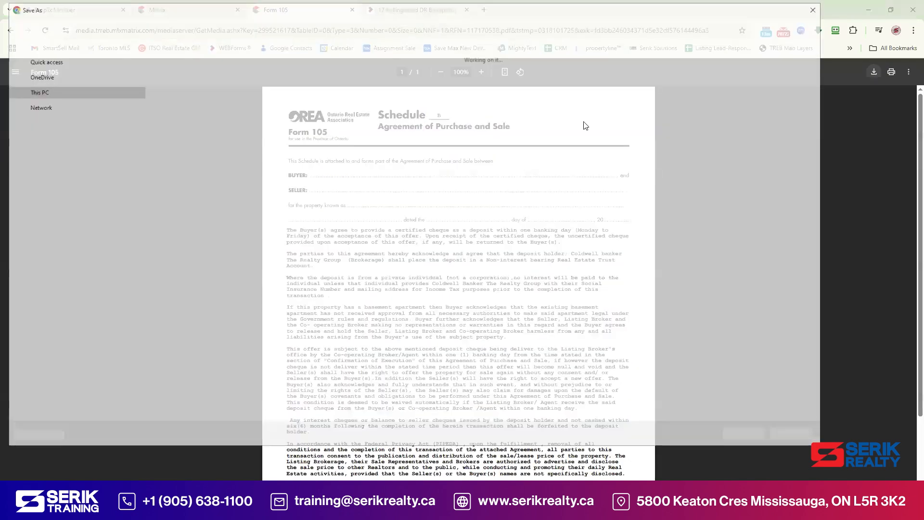
{"action": "left_click", "coordinate": [746, 434]}
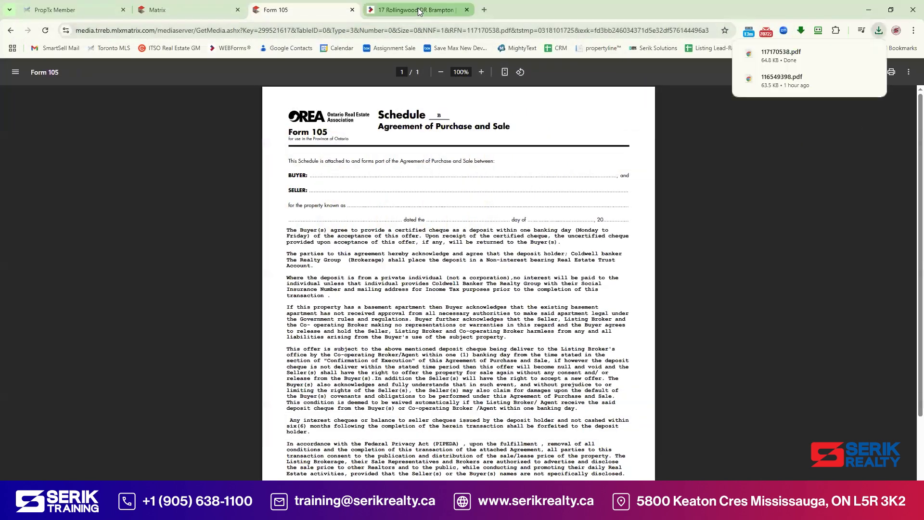
{"action": "left_click", "coordinate": [418, 11]}
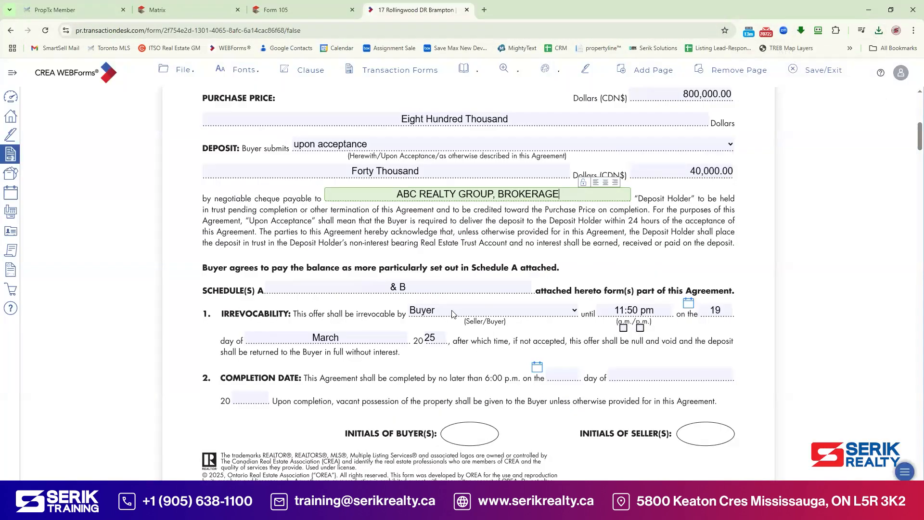
Step: Pick 19 May 2025 as the agreement's completion date
{"action": "left_click", "coordinate": [537, 367]}
{"action": "left_click", "coordinate": [669, 241]}
{"action": "left_click", "coordinate": [669, 241]}
{"action": "left_click", "coordinate": [572, 313]}
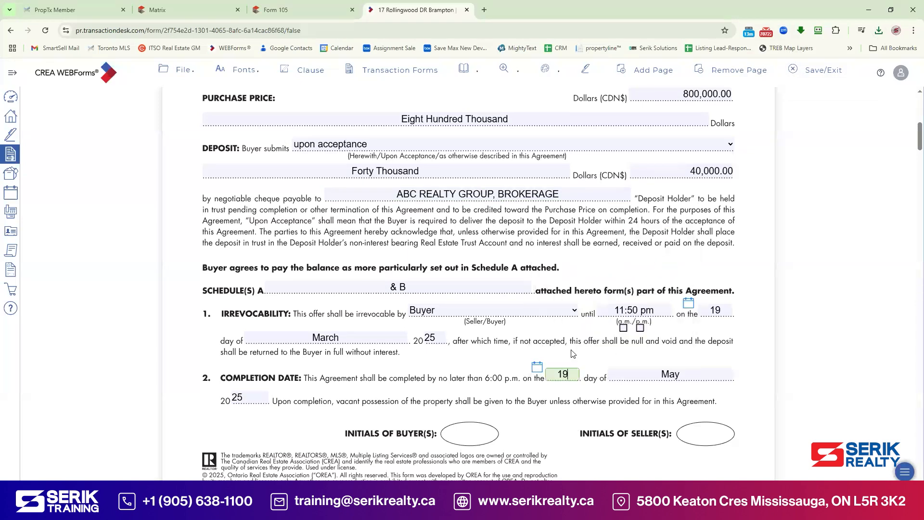
{"action": "scroll", "coordinate": [548, 340], "scroll_direction": "down", "scroll_amount": 1}
{"action": "scroll", "coordinate": [548, 340], "scroll_direction": "down", "scroll_amount": 2}
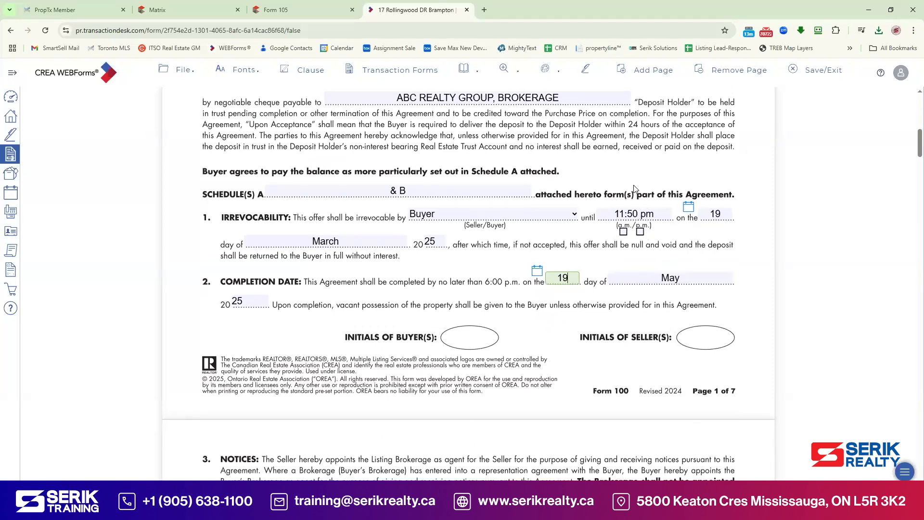
Step: Save Form 100, then review and re-save the (Ontario) 801 Offer Summary Document
{"action": "left_click", "coordinate": [817, 74]}
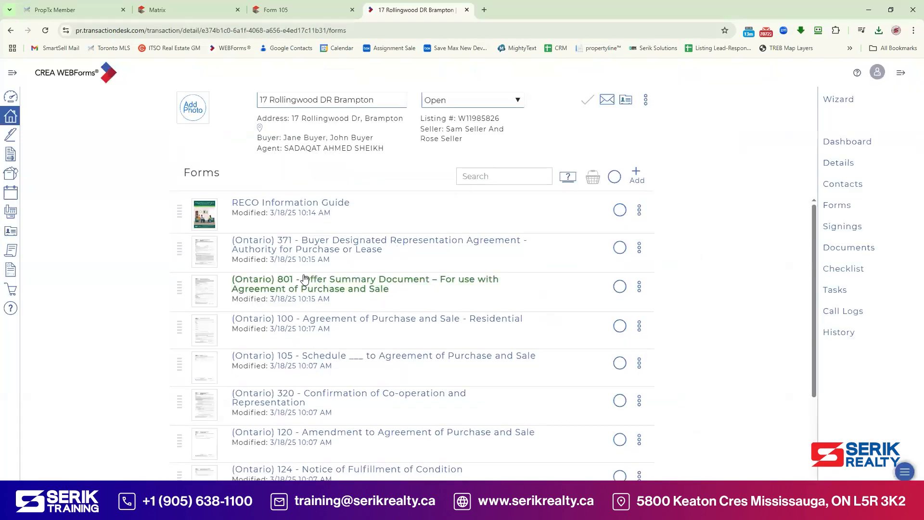
{"action": "left_click", "coordinate": [305, 280]}
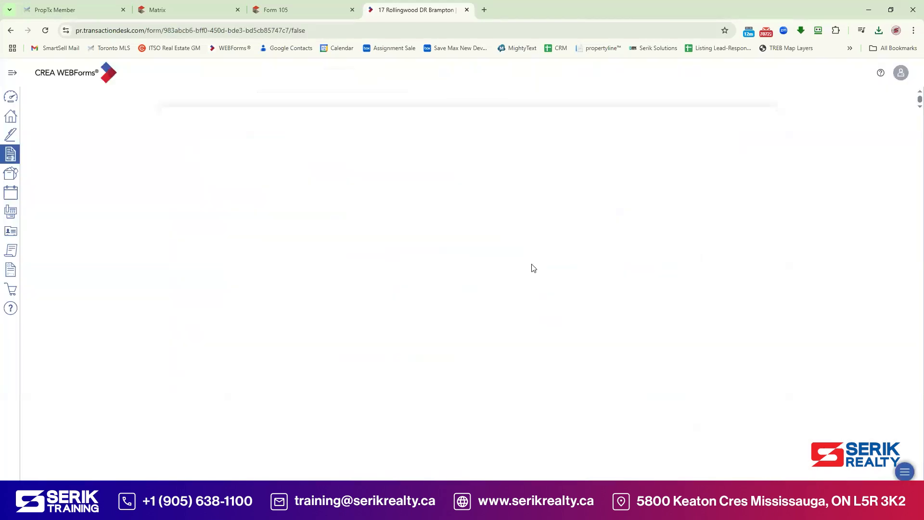
{"action": "scroll", "coordinate": [486, 404], "scroll_direction": "down", "scroll_amount": 1}
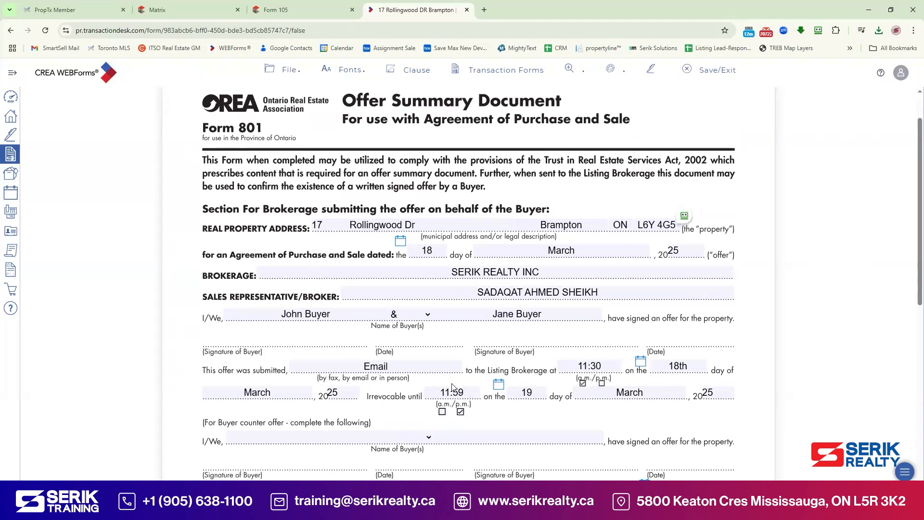
{"action": "left_click", "coordinate": [722, 71]}
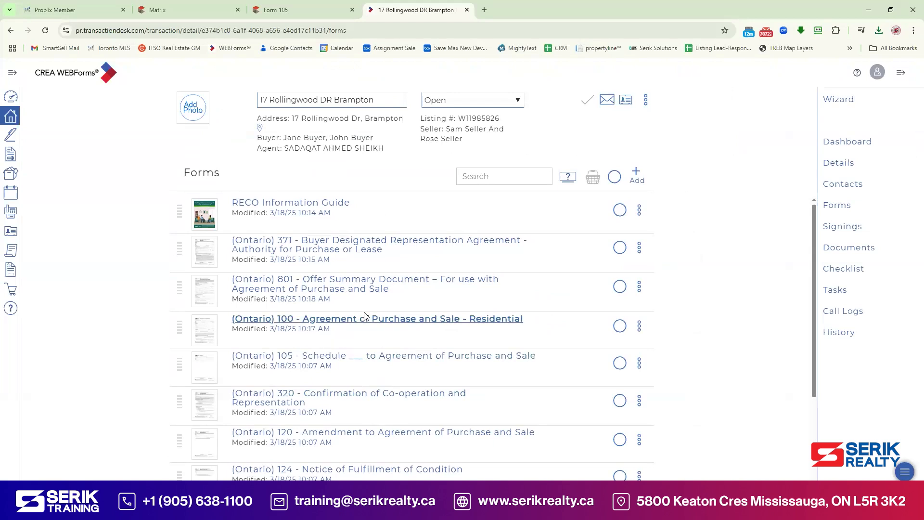
Step: Reopen the Agreement of Purchase and Sale (Form 100)
{"action": "left_click", "coordinate": [415, 322]}
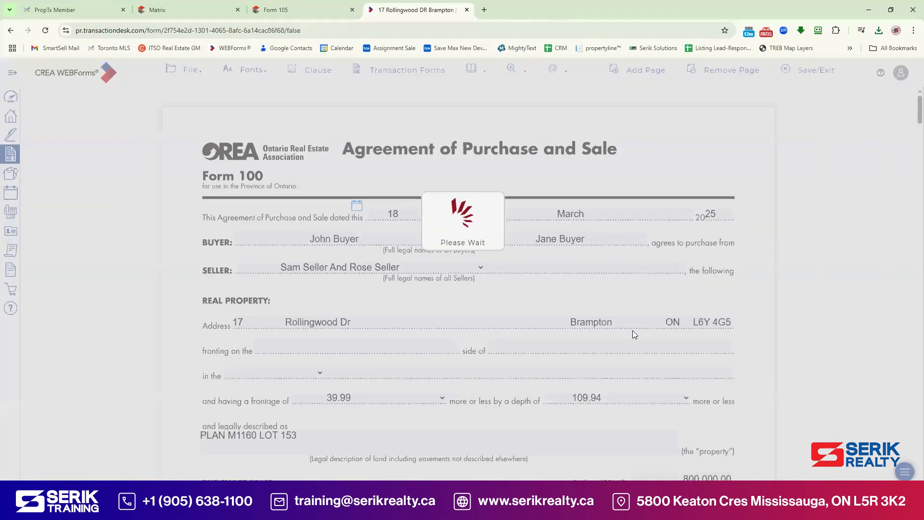
{"action": "scroll", "coordinate": [636, 335], "scroll_direction": "down", "scroll_amount": 5}
{"action": "scroll", "coordinate": [645, 340], "scroll_direction": "down", "scroll_amount": 2}
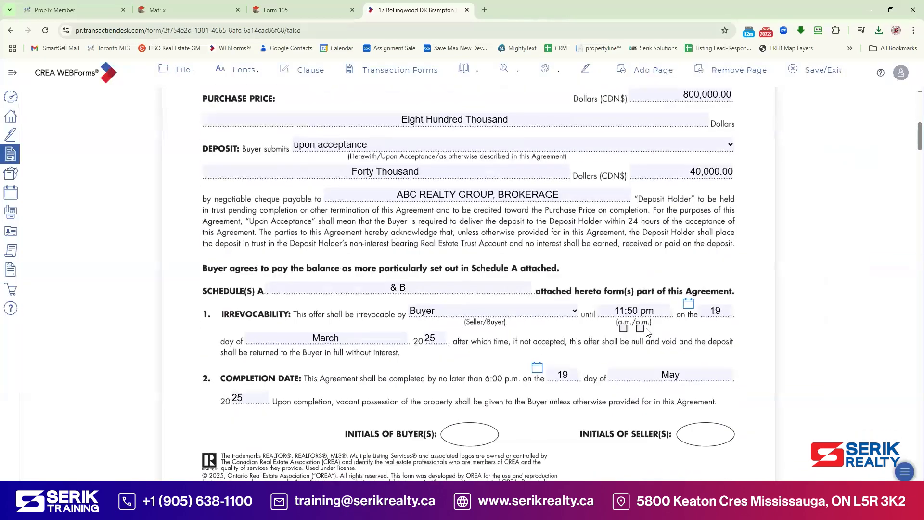
Step: Correct the irrevocability time to 11:59 p.m. on 19 March 2025
{"action": "left_click", "coordinate": [636, 310]}
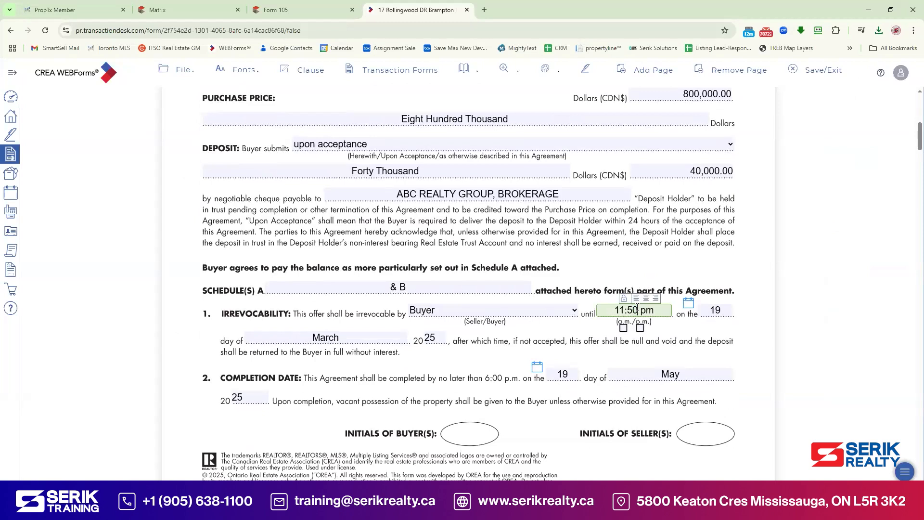
{"action": "type", "text": "0"}
{"action": "key", "text": "BackSpace"}
{"action": "key", "text": "BackSpace"}
{"action": "type", "text": "9"}
{"action": "key", "text": "BackSpace"}
{"action": "key", "text": "BackSpace"}
{"action": "key", "text": "BackSpace"}
{"action": "left_click", "coordinate": [641, 328]}
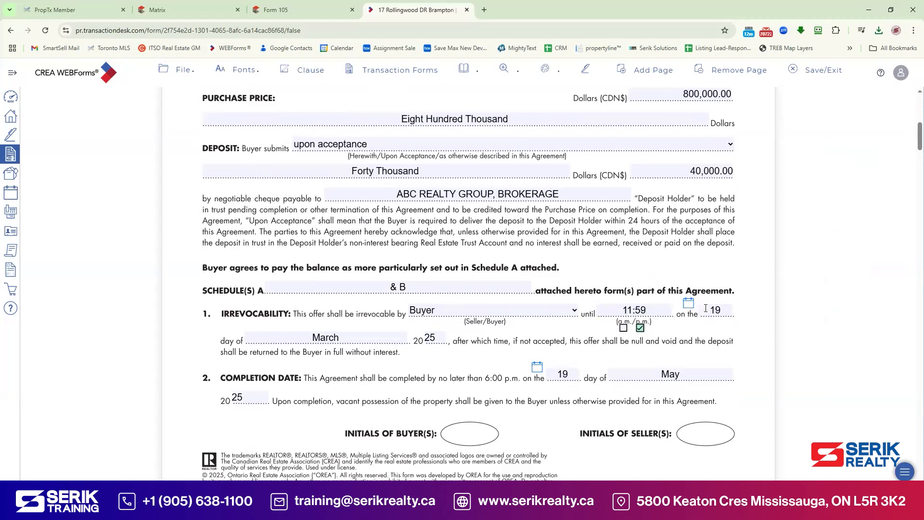
{"action": "scroll", "coordinate": [624, 281], "scroll_direction": "down", "scroll_amount": 2}
{"action": "scroll", "coordinate": [623, 280], "scroll_direction": "down", "scroll_amount": 10}
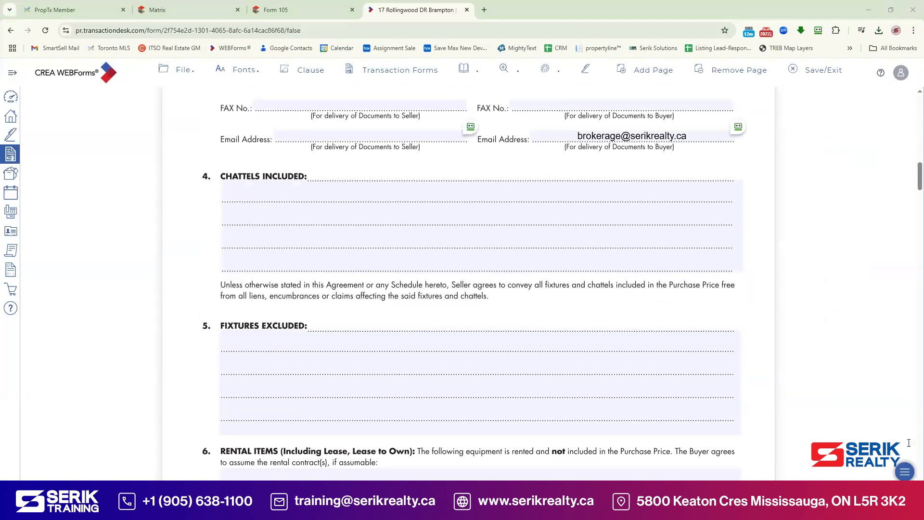
Step: Paste the included chattels: fridges, laundry sets, stove, bay windows and upgraded washrooms
{"action": "left_click", "coordinate": [295, 202]}
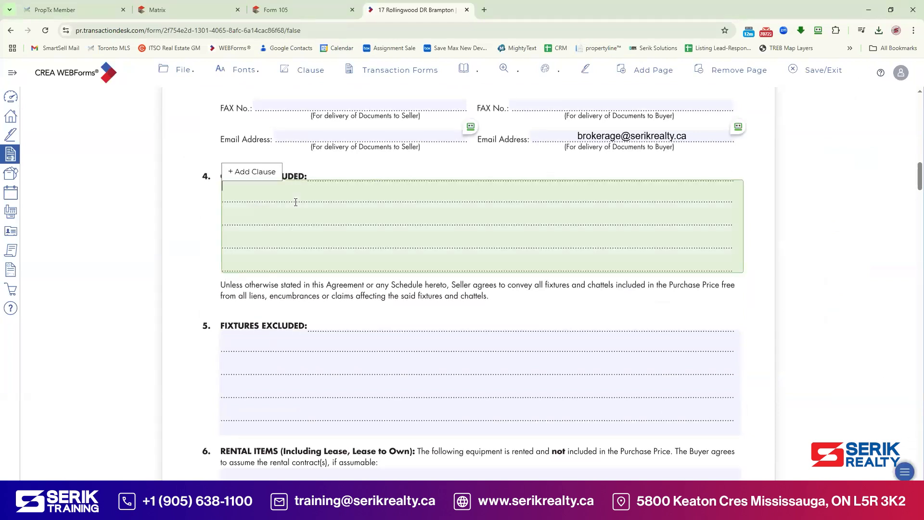
{"action": "type", "text": "2 Fridges, 2 Laundry Sets, Stove, Bay Windows, Upgraded Full Washrooms Upstairs And In Basement."}
{"action": "left_click", "coordinate": [743, 176]}
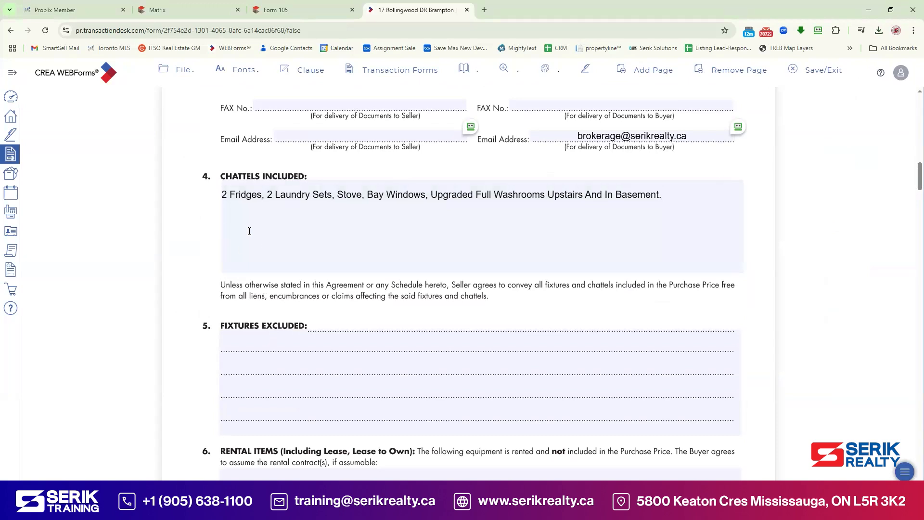
{"action": "scroll", "coordinate": [450, 337], "scroll_direction": "down", "scroll_amount": 2}
Step: Enter 'Hot Water Rent.' as the rental item
{"action": "left_click", "coordinate": [349, 265]}
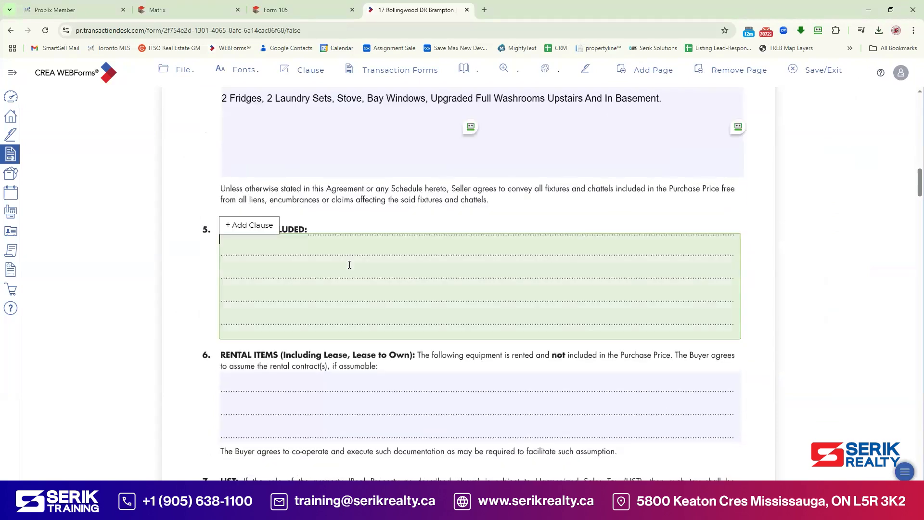
{"action": "scroll", "coordinate": [441, 302], "scroll_direction": "down", "scroll_amount": 1}
{"action": "left_click", "coordinate": [399, 359]}
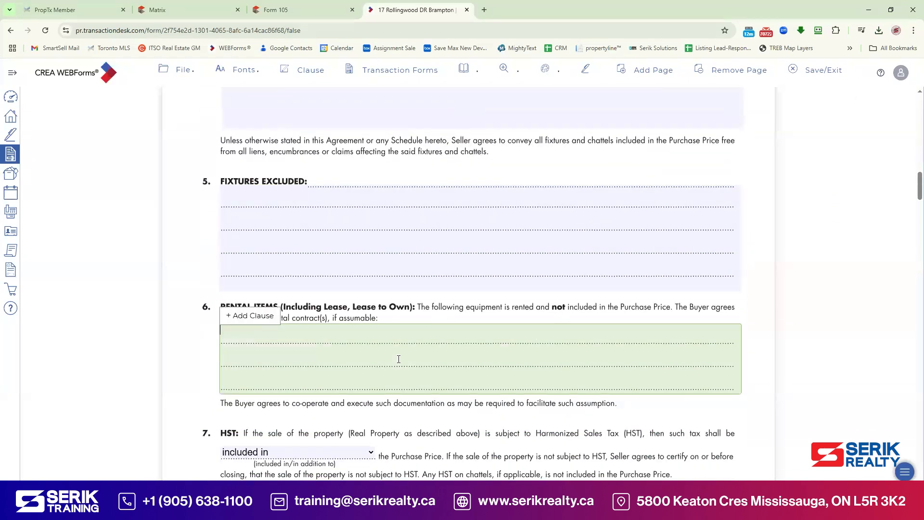
{"action": "type", "text": "Hot Water "}
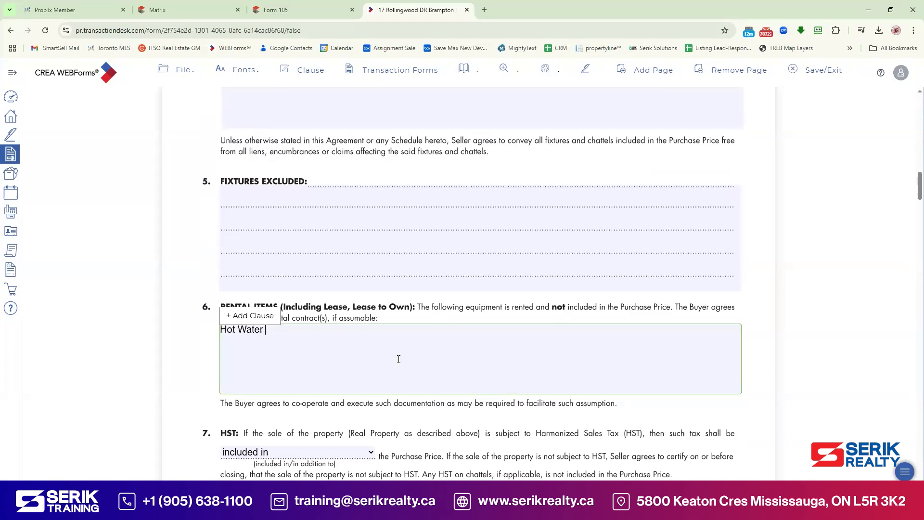
{"action": "type", "text": "Rent."}
{"action": "scroll", "coordinate": [419, 337], "scroll_direction": "down", "scroll_amount": 2}
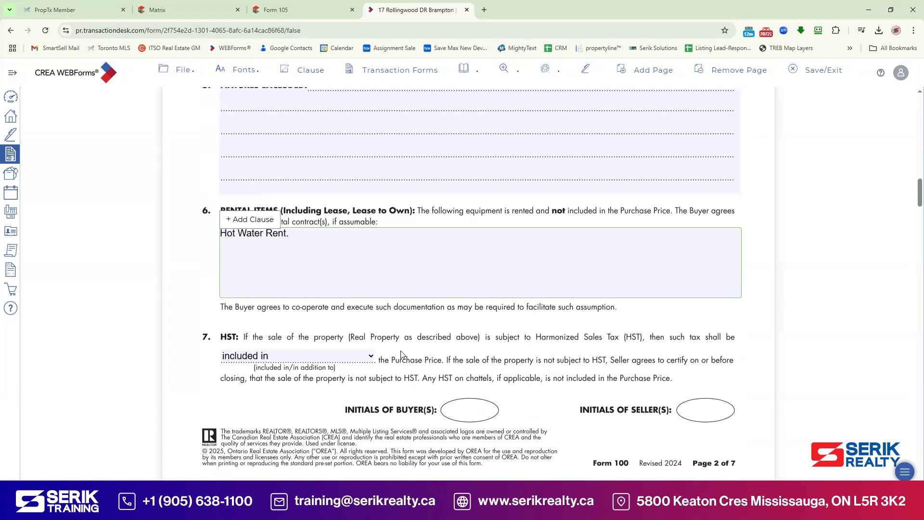
{"action": "scroll", "coordinate": [400, 354], "scroll_direction": "down", "scroll_amount": 1}
{"action": "scroll", "coordinate": [424, 325], "scroll_direction": "down", "scroll_amount": 2}
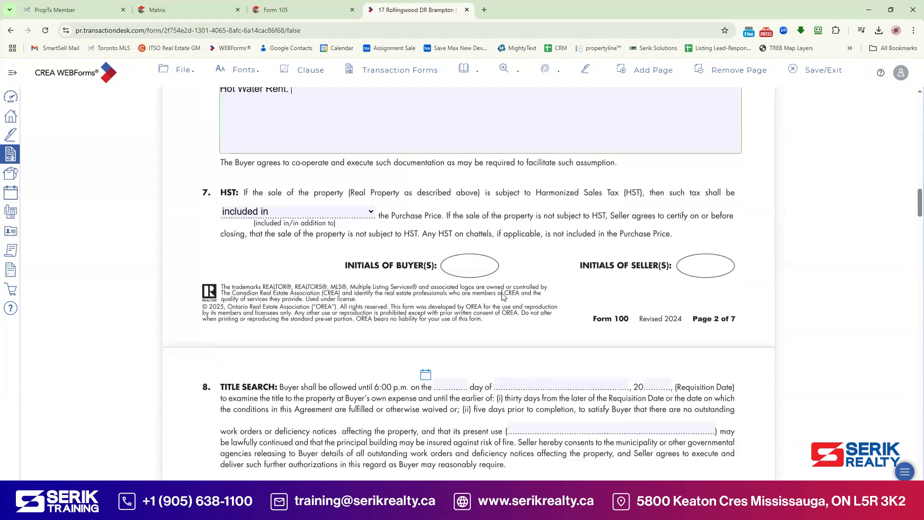
Step: Set the title search requisition date to 5 May 2025
{"action": "left_click", "coordinate": [425, 326]}
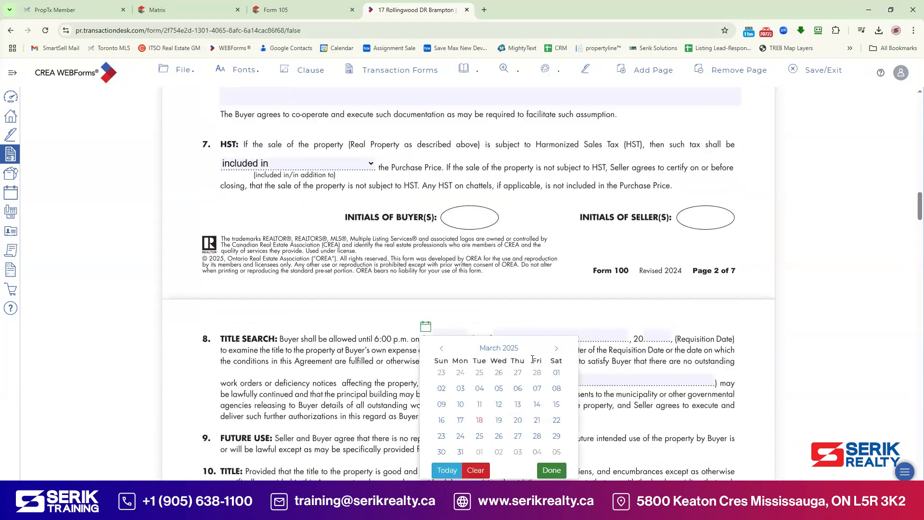
{"action": "scroll", "coordinate": [535, 352], "scroll_direction": "down", "scroll_amount": 1}
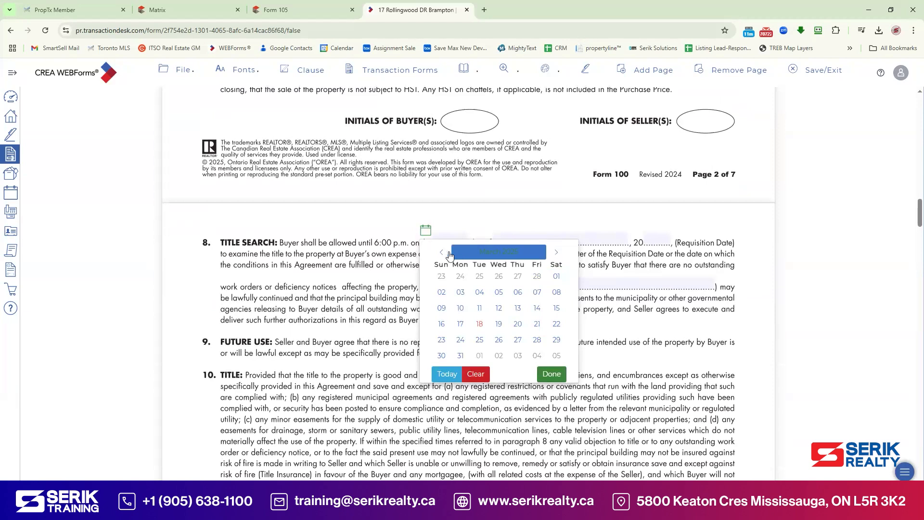
{"action": "double_click", "coordinate": [557, 251]}
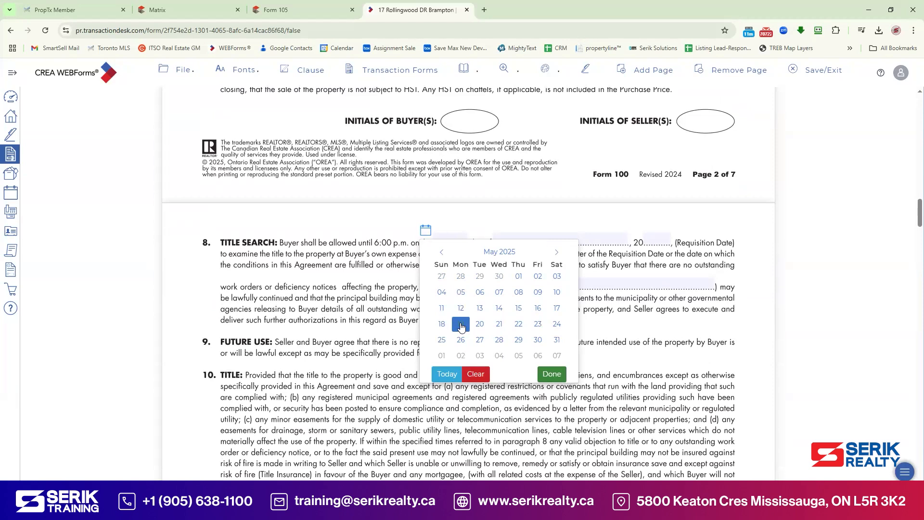
{"action": "left_click", "coordinate": [461, 292]}
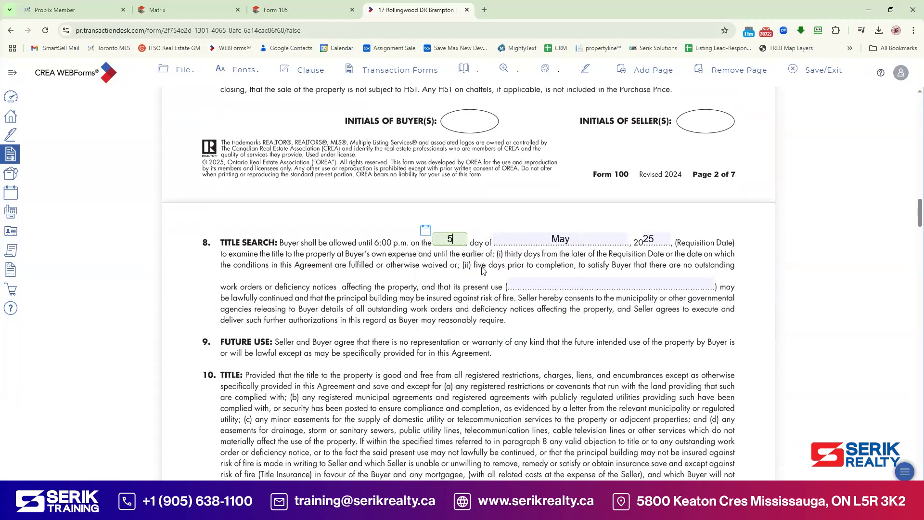
Step: Enter 'Single Family Home' as the property's present use
{"action": "left_click", "coordinate": [543, 284]}
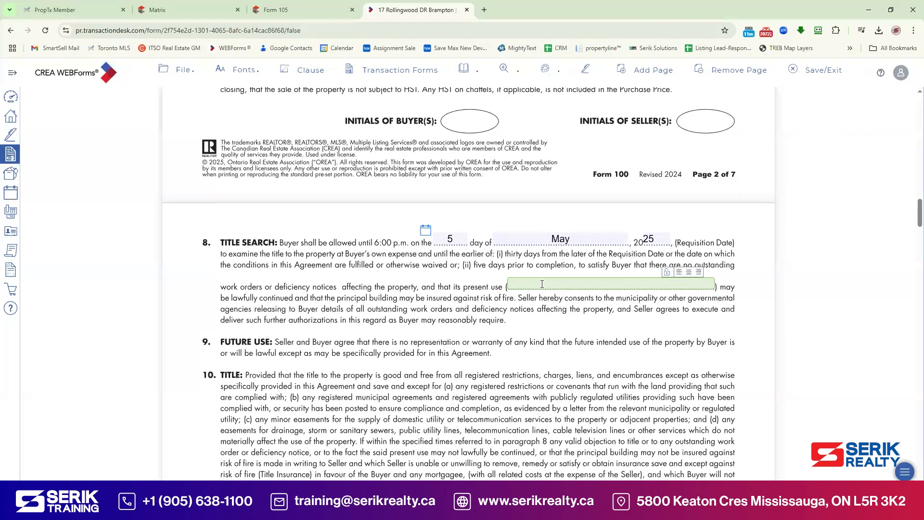
{"action": "type", "text": "Single Family Home"}
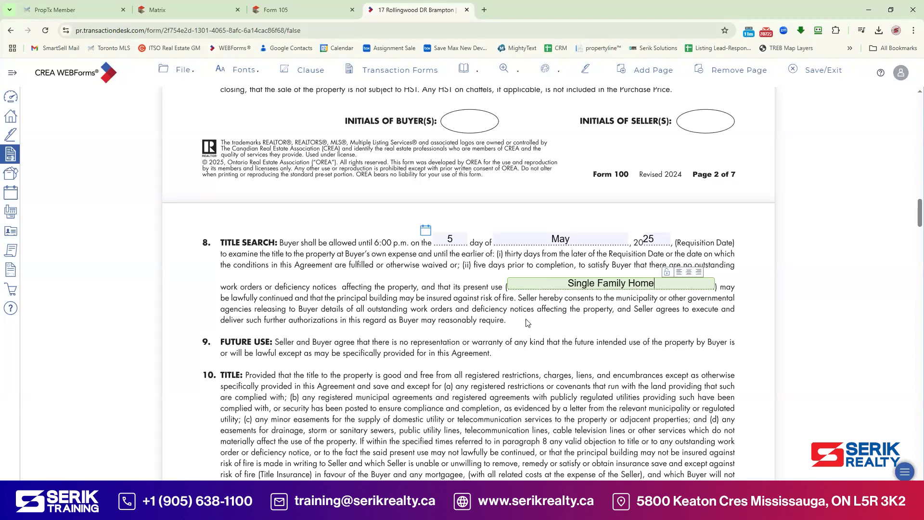
{"action": "left_click", "coordinate": [528, 323]}
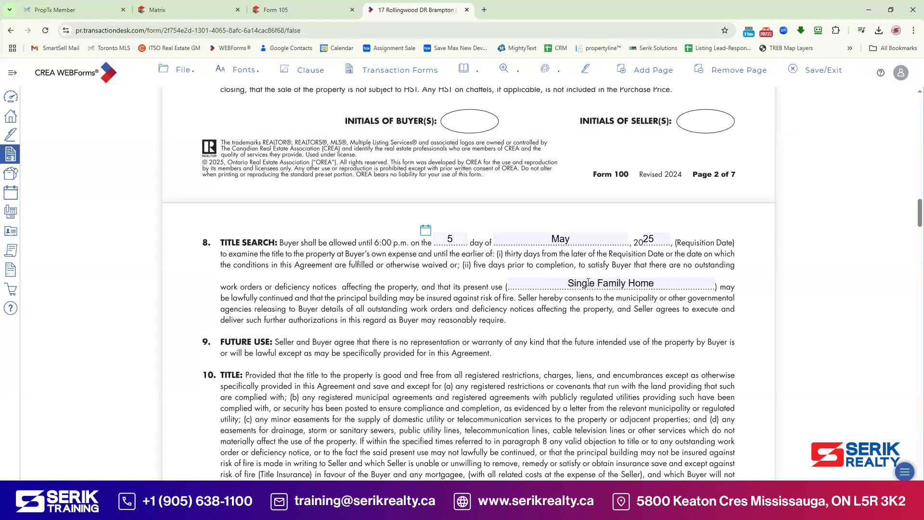
Step: Scroll past the signatures and brokerage information to Schedule A's financing and inspection conditions
{"action": "scroll", "coordinate": [667, 301], "scroll_direction": "down", "scroll_amount": 4}
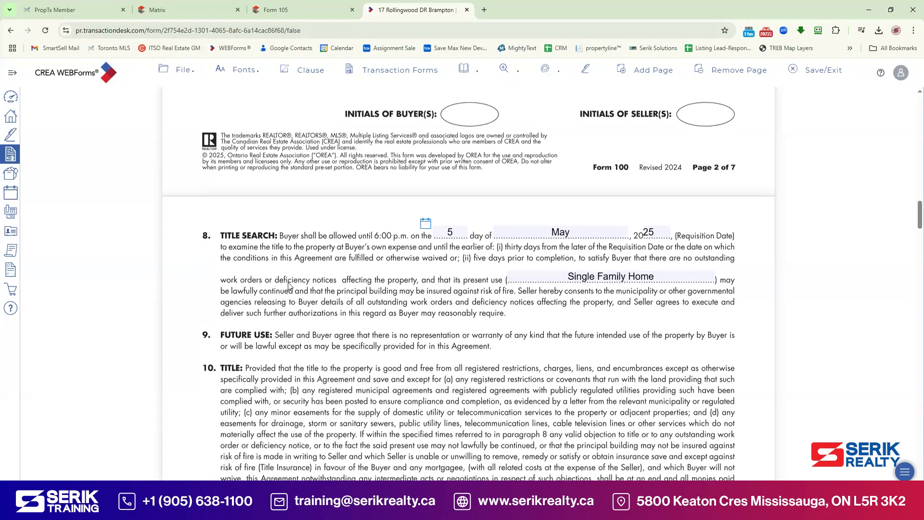
{"action": "scroll", "coordinate": [668, 301], "scroll_direction": "down", "scroll_amount": 20}
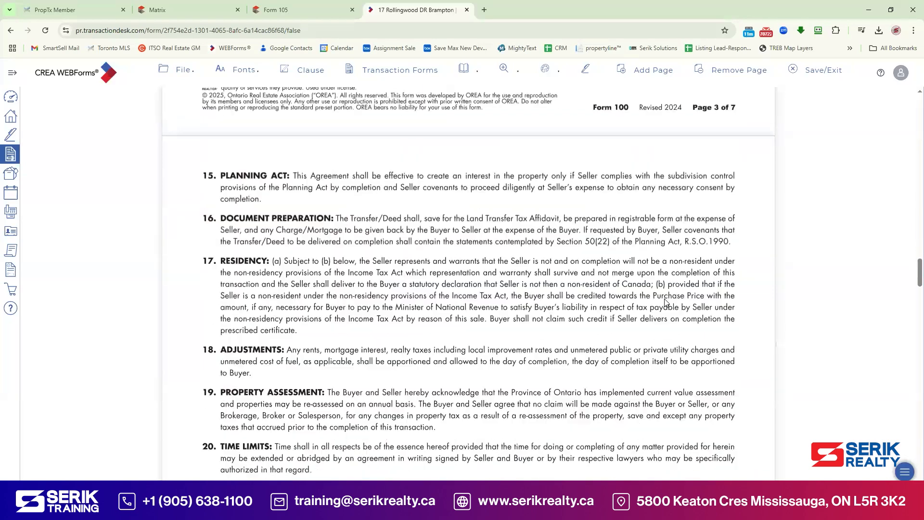
{"action": "scroll", "coordinate": [667, 303], "scroll_direction": "down", "scroll_amount": 15}
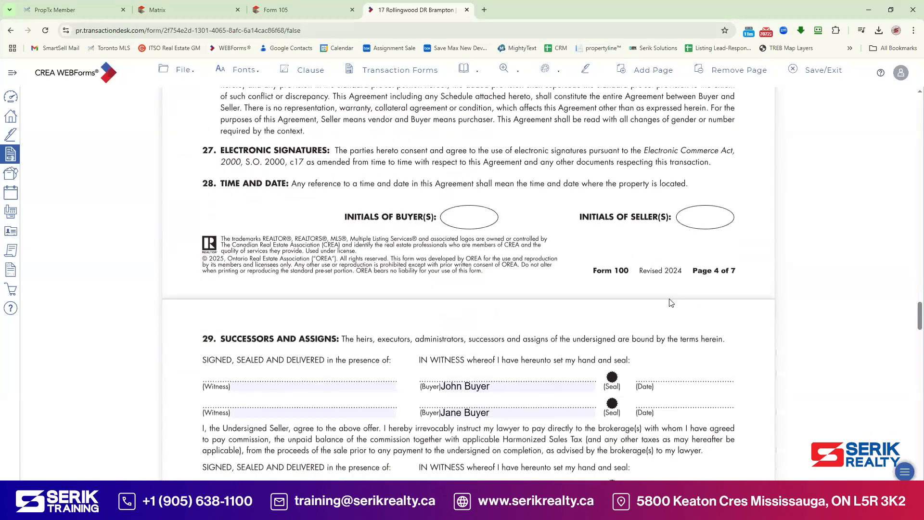
{"action": "scroll", "coordinate": [673, 303], "scroll_direction": "down", "scroll_amount": 6}
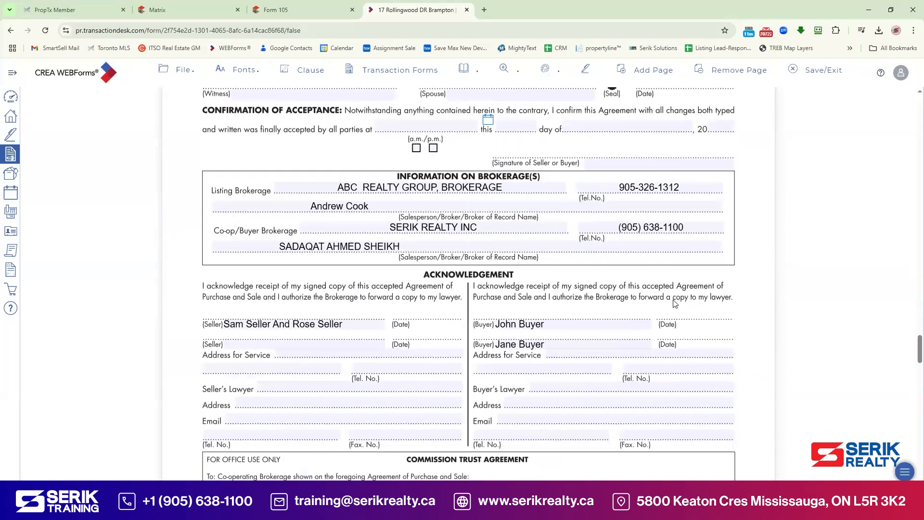
{"action": "scroll", "coordinate": [674, 303], "scroll_direction": "down", "scroll_amount": 10}
{"action": "scroll", "coordinate": [674, 302], "scroll_direction": "down", "scroll_amount": 2}
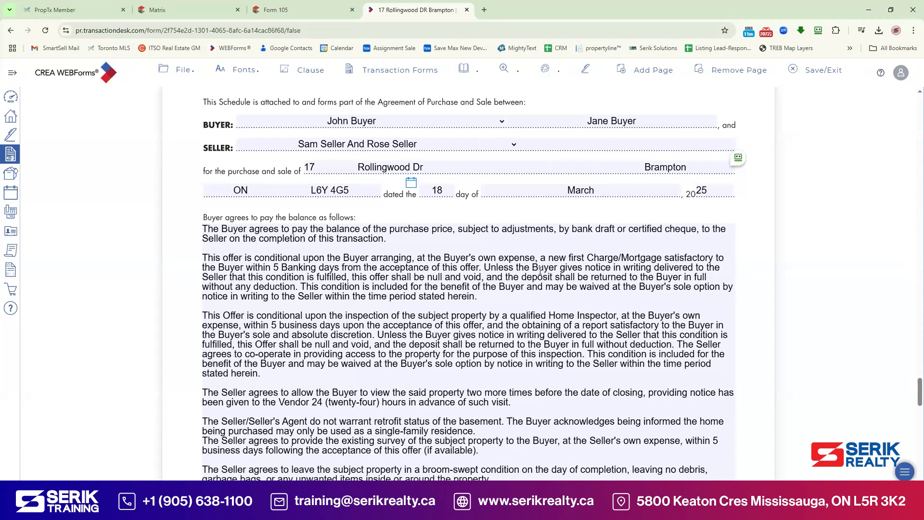
{"action": "scroll", "coordinate": [539, 268], "scroll_direction": "down", "scroll_amount": 10}
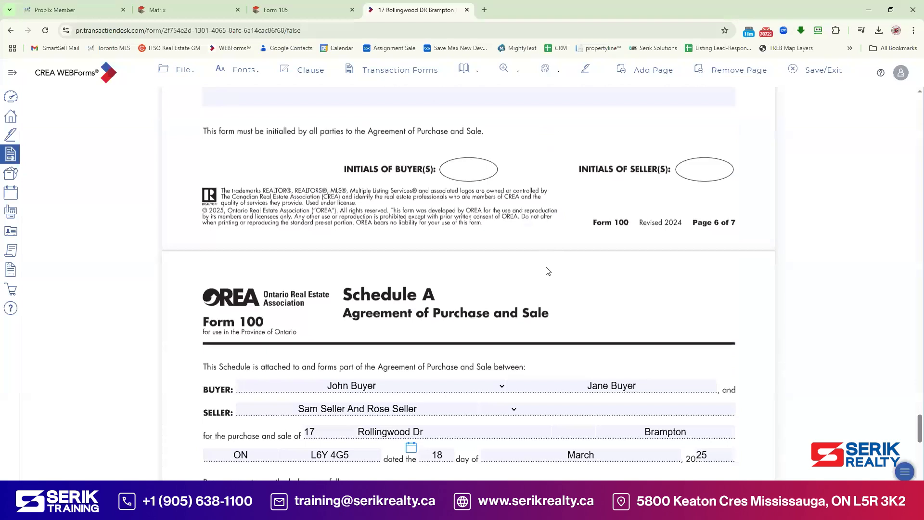
{"action": "scroll", "coordinate": [548, 269], "scroll_direction": "down", "scroll_amount": 10}
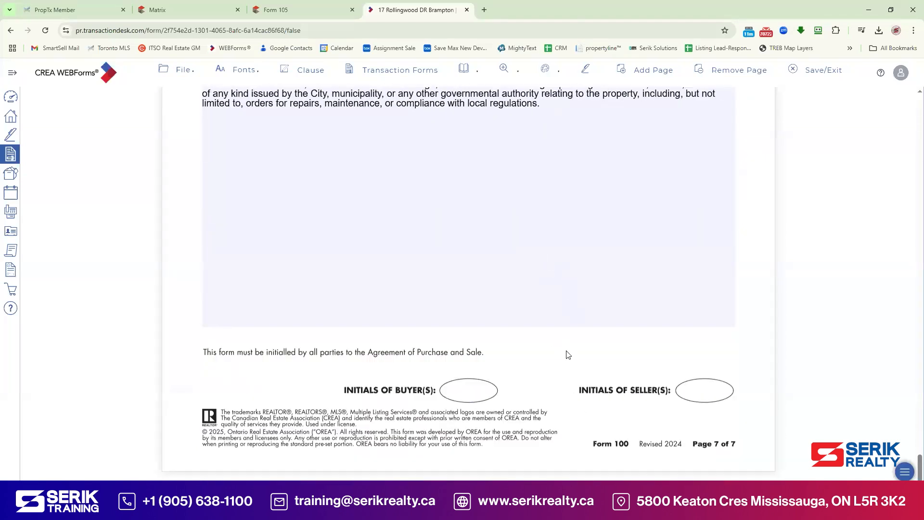
{"action": "scroll", "coordinate": [520, 266], "scroll_direction": "up", "scroll_amount": 15}
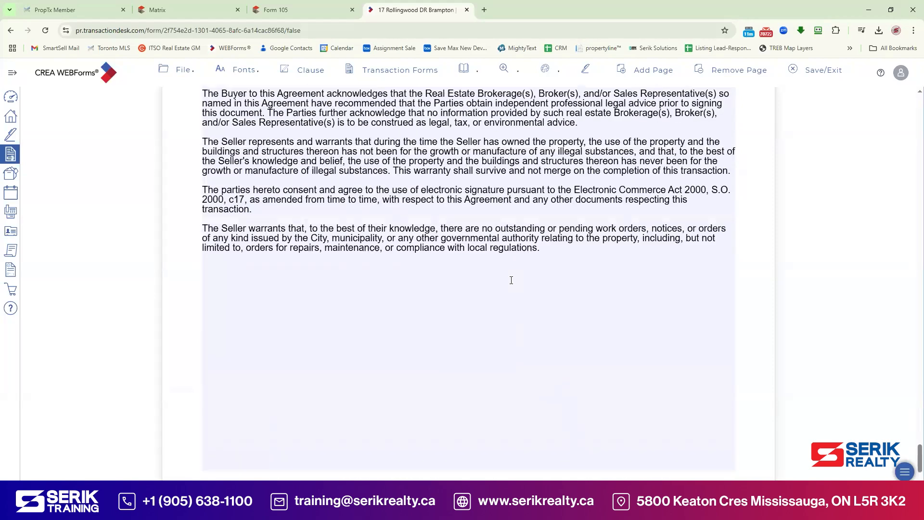
{"action": "scroll", "coordinate": [511, 281], "scroll_direction": "up", "scroll_amount": 2}
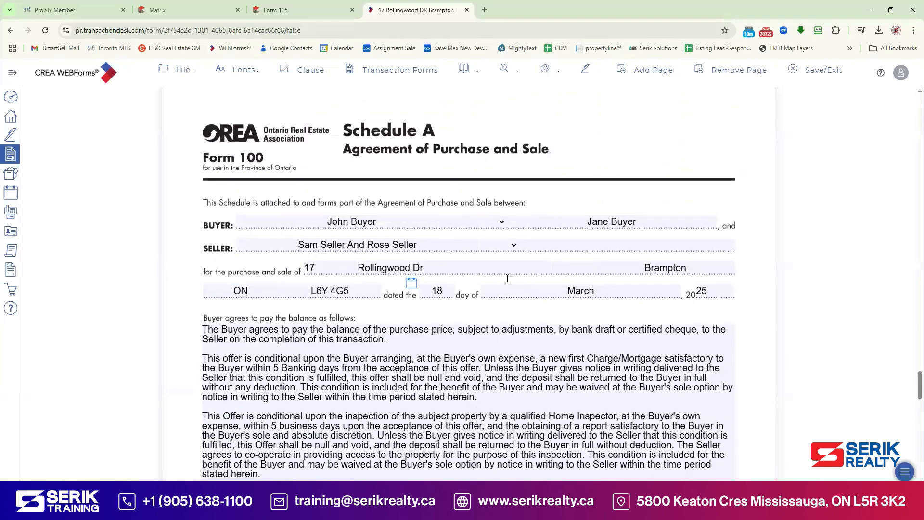
{"action": "scroll", "coordinate": [508, 278], "scroll_direction": "down", "scroll_amount": 3}
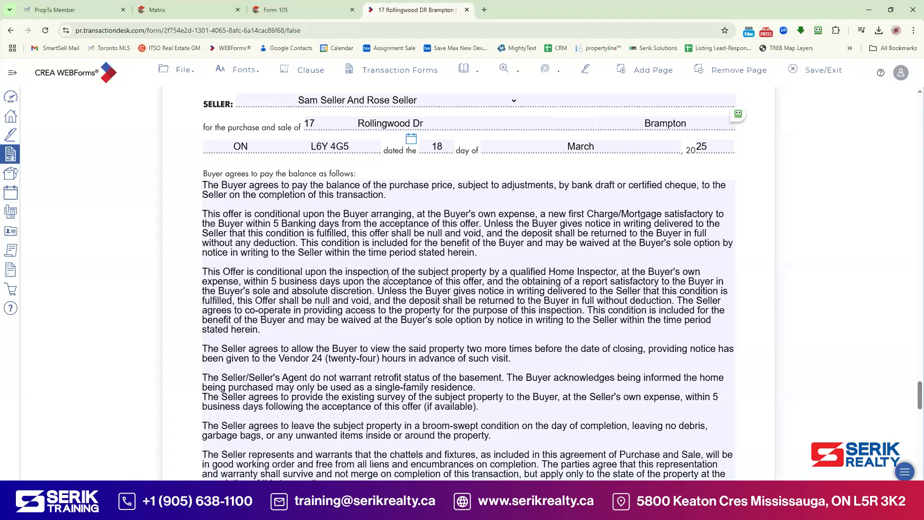
{"action": "scroll", "coordinate": [388, 277], "scroll_direction": "down", "scroll_amount": 1}
{"action": "scroll", "coordinate": [389, 275], "scroll_direction": "down", "scroll_amount": 1}
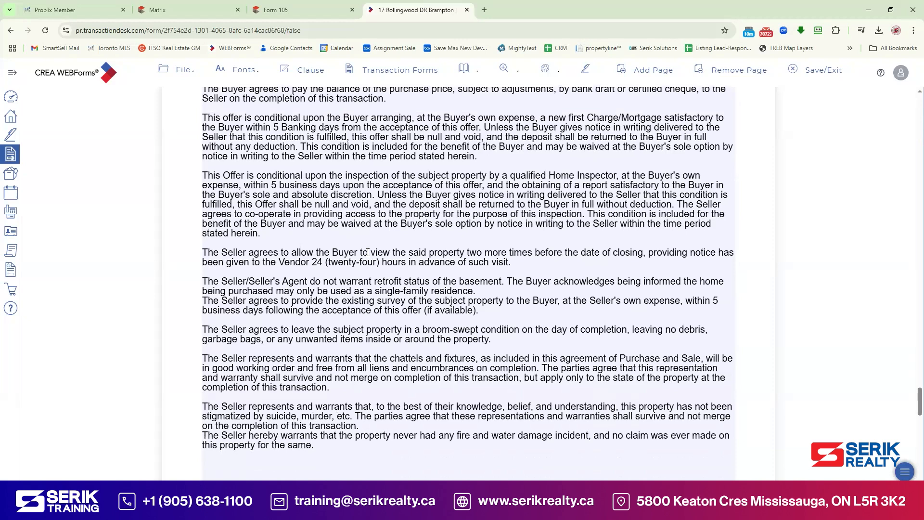
{"action": "scroll", "coordinate": [462, 278], "scroll_direction": "down", "scroll_amount": 1}
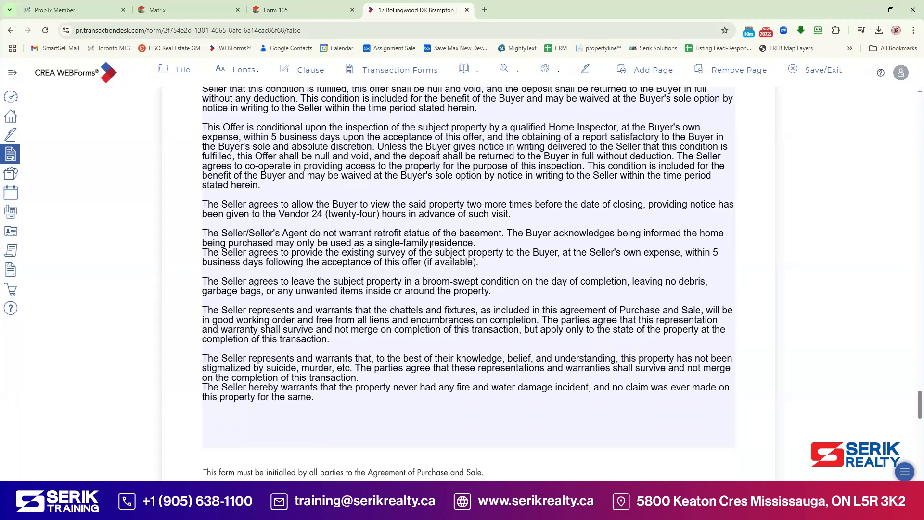
{"action": "scroll", "coordinate": [483, 252], "scroll_direction": "down", "scroll_amount": 1}
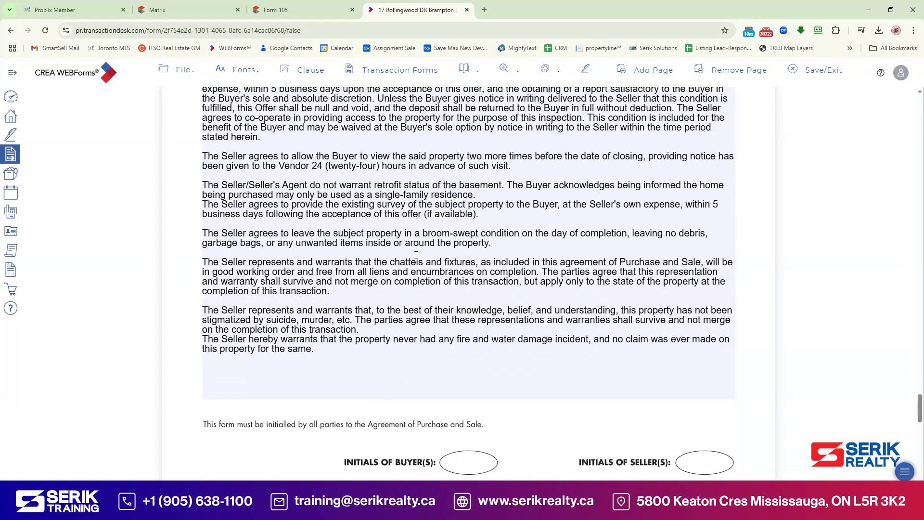
{"action": "scroll", "coordinate": [472, 253], "scroll_direction": "down", "scroll_amount": 1}
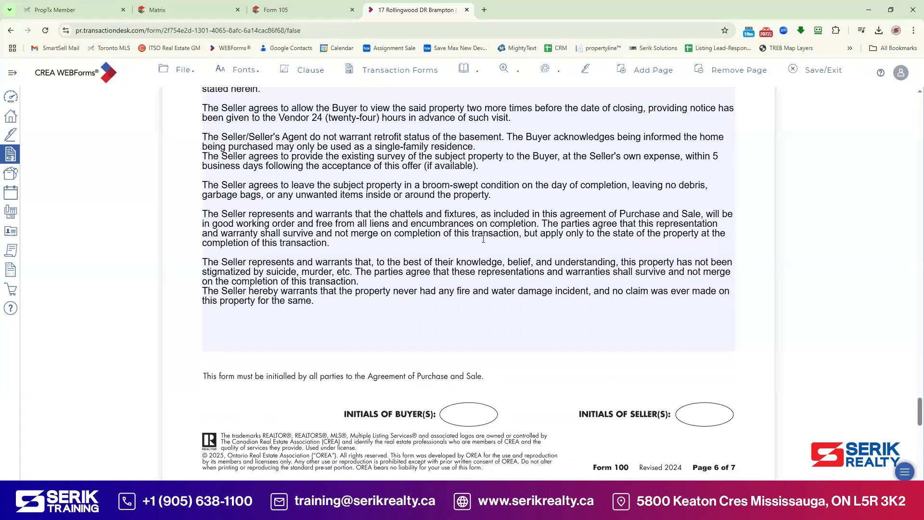
{"action": "scroll", "coordinate": [483, 239], "scroll_direction": "down", "scroll_amount": 1}
Step: Move the fire-damage warranty clause in Schedule A into its own paragraph
{"action": "left_click", "coordinate": [408, 233]}
{"action": "key", "text": "Return"}
{"action": "scroll", "coordinate": [408, 156], "scroll_direction": "down", "scroll_amount": 1}
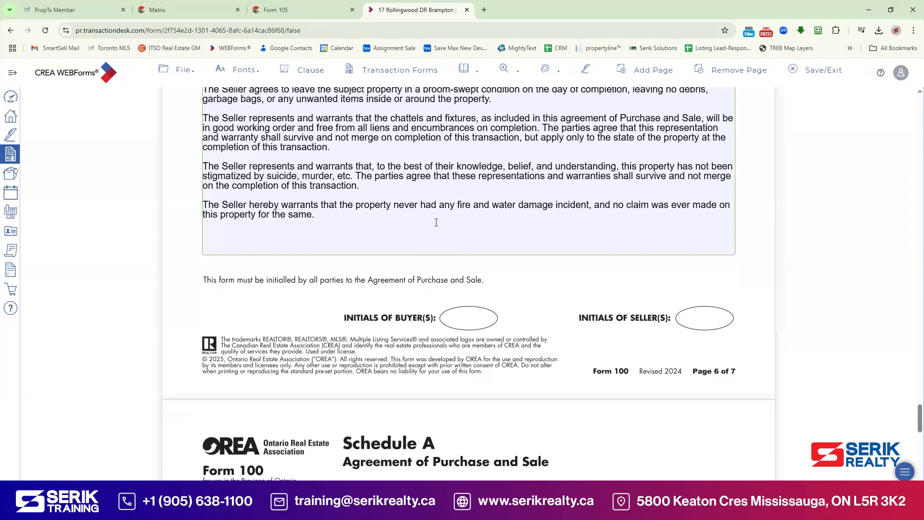
{"action": "scroll", "coordinate": [436, 223], "scroll_direction": "down", "scroll_amount": 7}
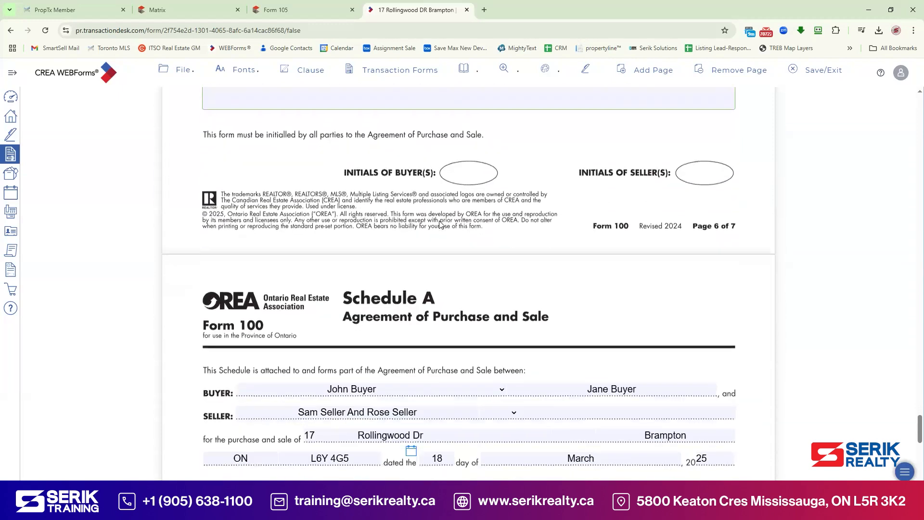
{"action": "scroll", "coordinate": [448, 225], "scroll_direction": "down", "scroll_amount": 1}
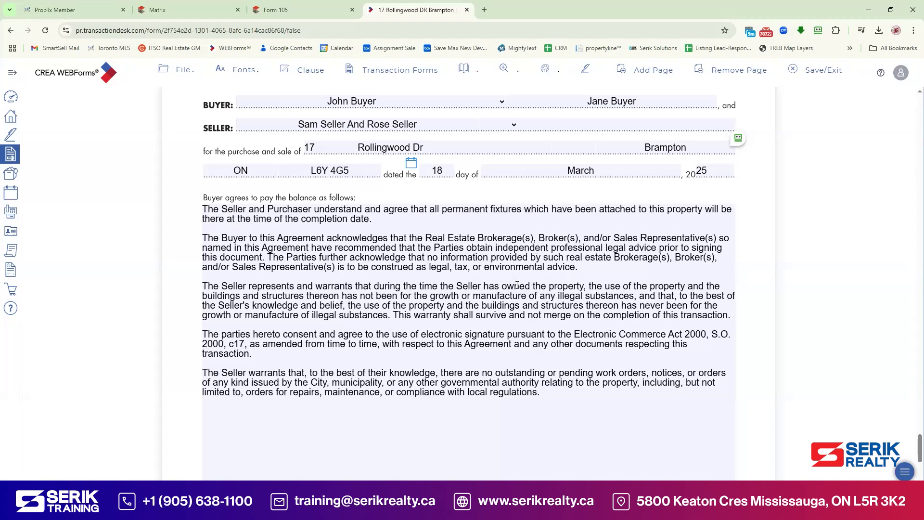
Step: Review the remaining clauses on page 7, then save and close Form 100
{"action": "scroll", "coordinate": [478, 278], "scroll_direction": "down", "scroll_amount": 1}
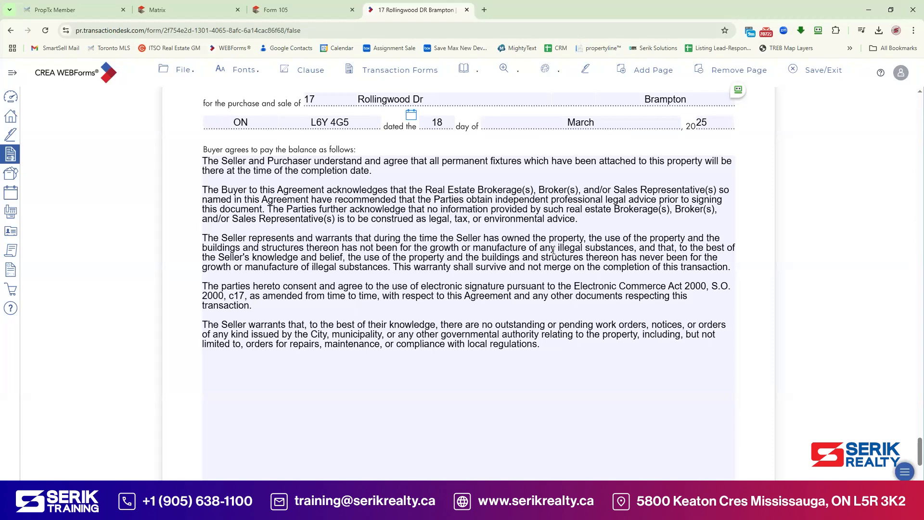
{"action": "scroll", "coordinate": [271, 227], "scroll_direction": "down", "scroll_amount": 1}
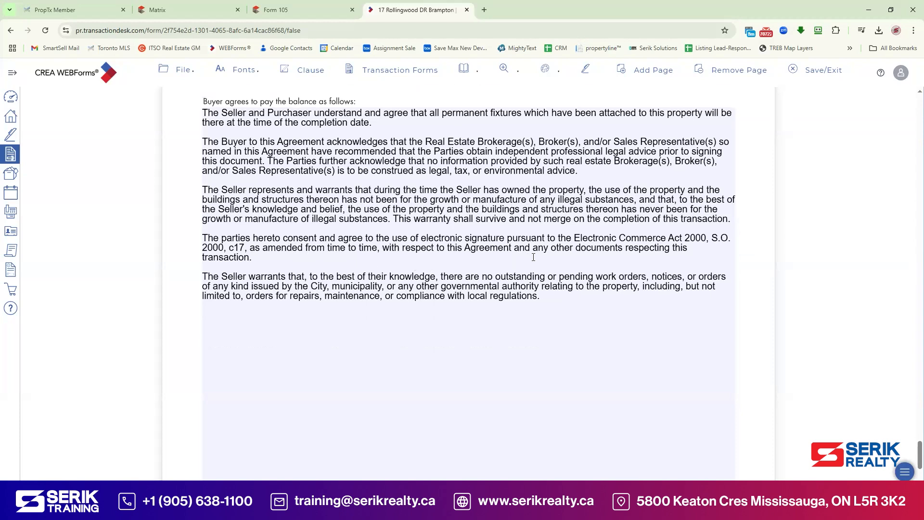
{"action": "scroll", "coordinate": [464, 274], "scroll_direction": "down", "scroll_amount": 1}
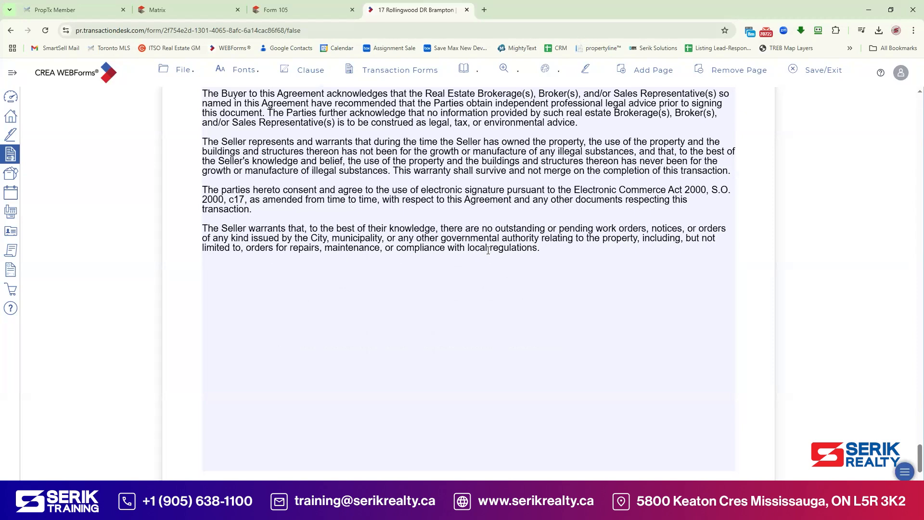
{"action": "scroll", "coordinate": [519, 269], "scroll_direction": "down", "scroll_amount": 3}
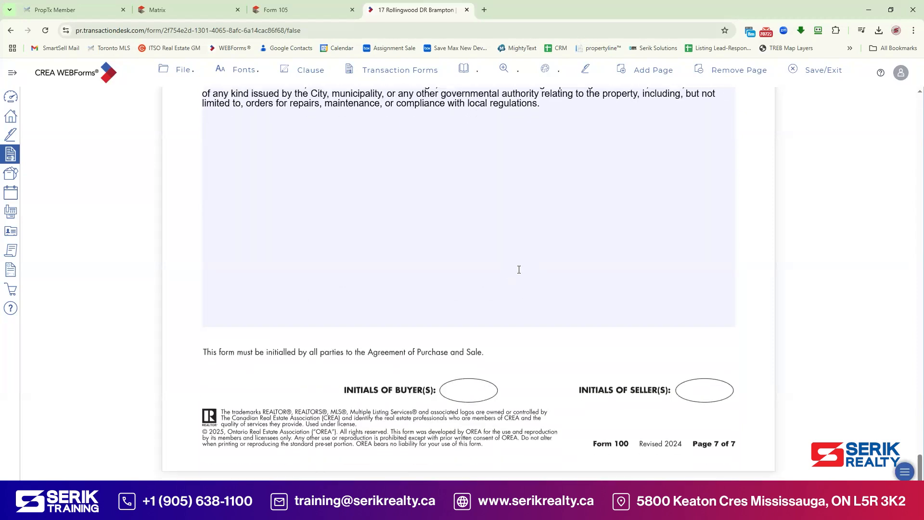
{"action": "scroll", "coordinate": [534, 166], "scroll_direction": "up", "scroll_amount": 1}
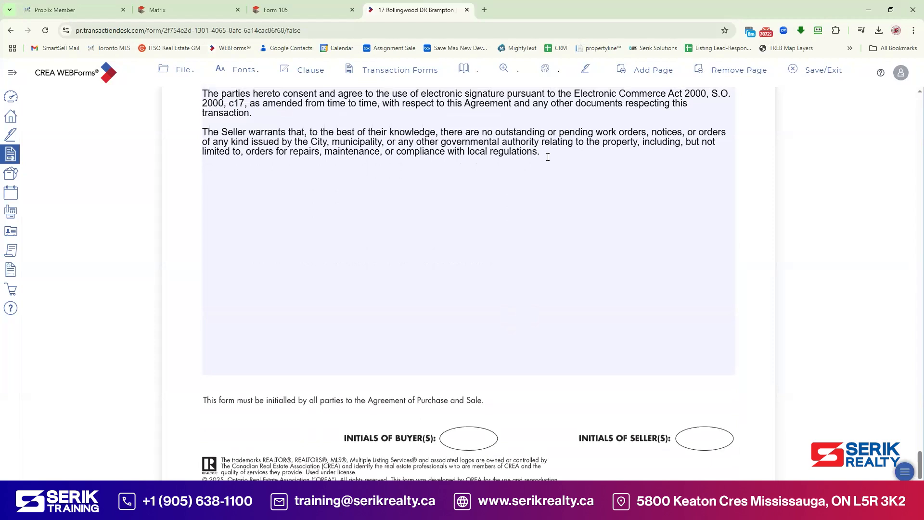
{"action": "left_click", "coordinate": [547, 157]}
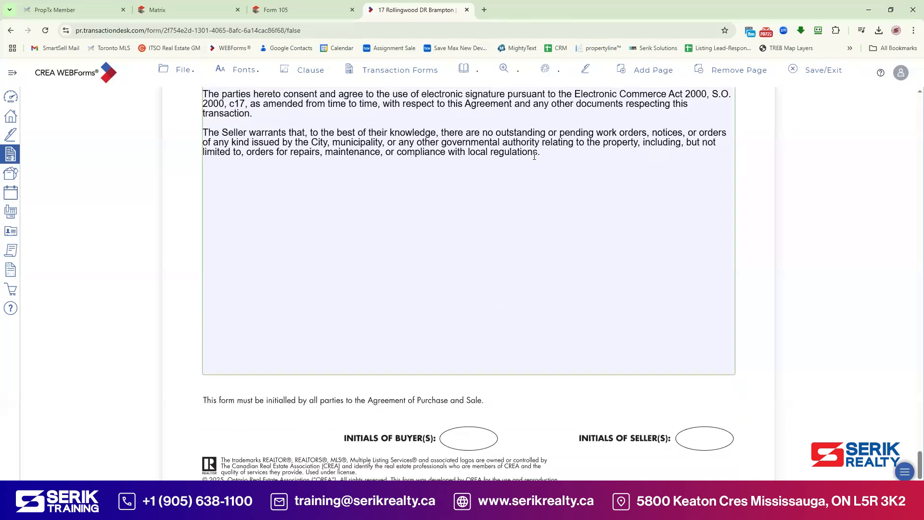
{"action": "scroll", "coordinate": [551, 227], "scroll_direction": "down", "scroll_amount": 1}
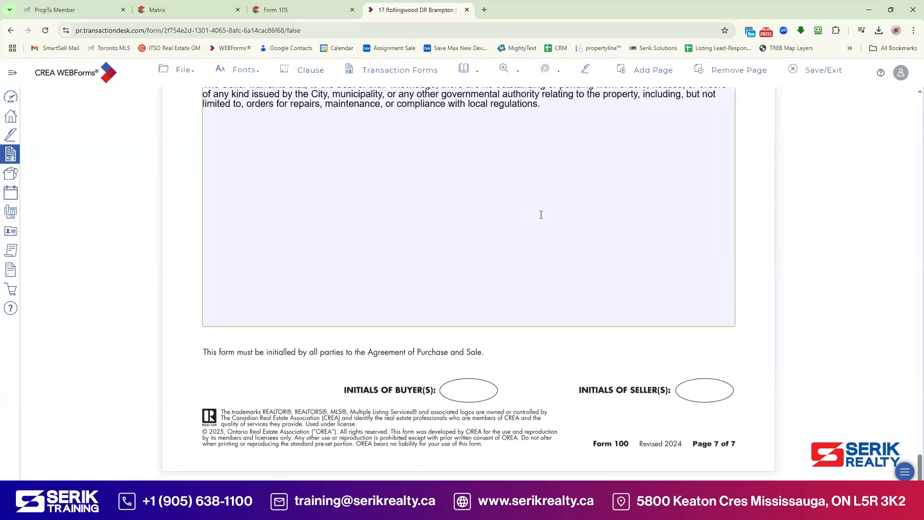
{"action": "scroll", "coordinate": [557, 222], "scroll_direction": "up", "scroll_amount": 1}
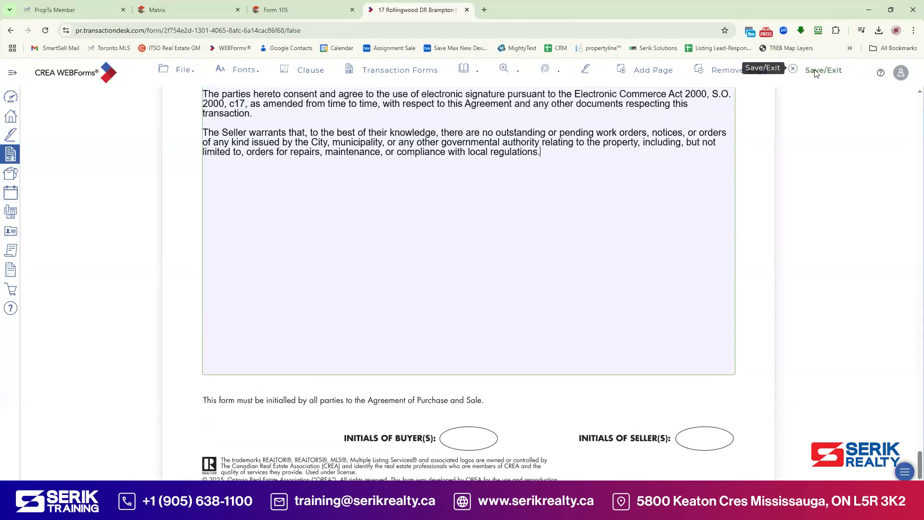
{"action": "left_click", "coordinate": [815, 69]}
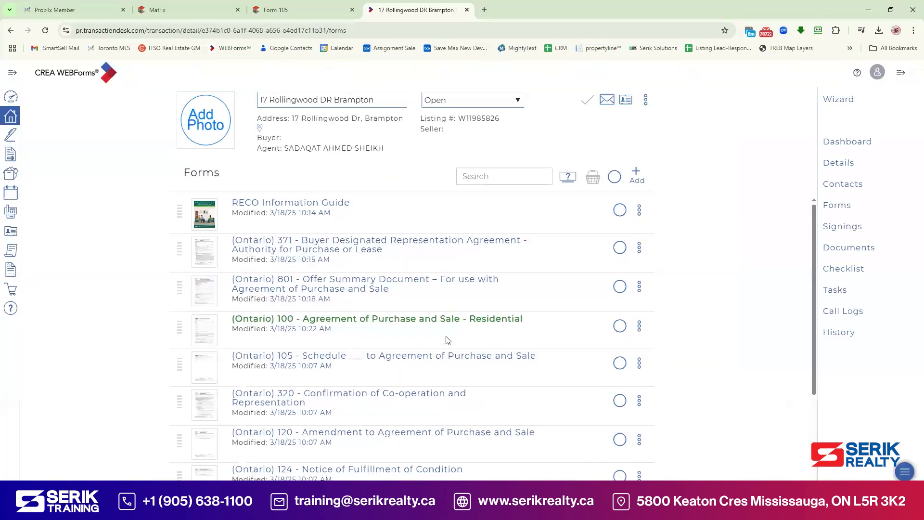
Step: Review Form 320's co-operating brokerage representation and 2.5% commission, then save it
{"action": "scroll", "coordinate": [341, 320], "scroll_direction": "down", "scroll_amount": 2}
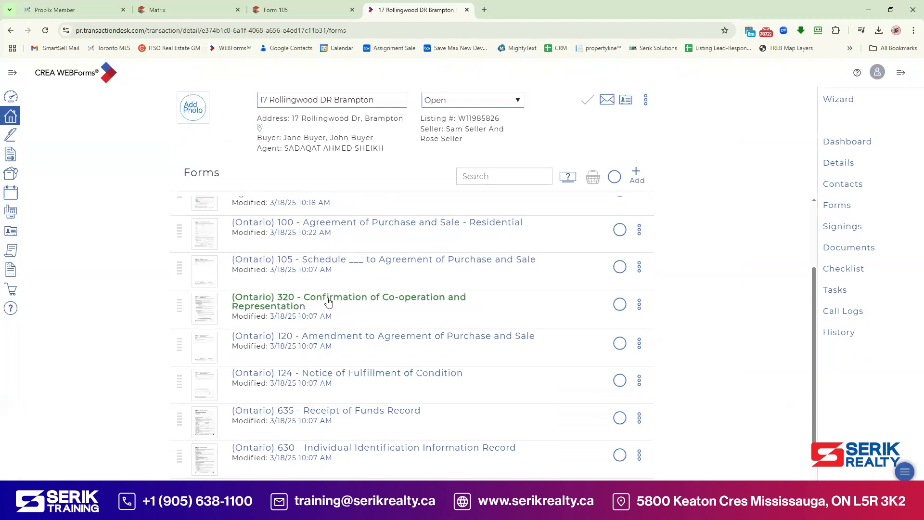
{"action": "left_click", "coordinate": [328, 302]}
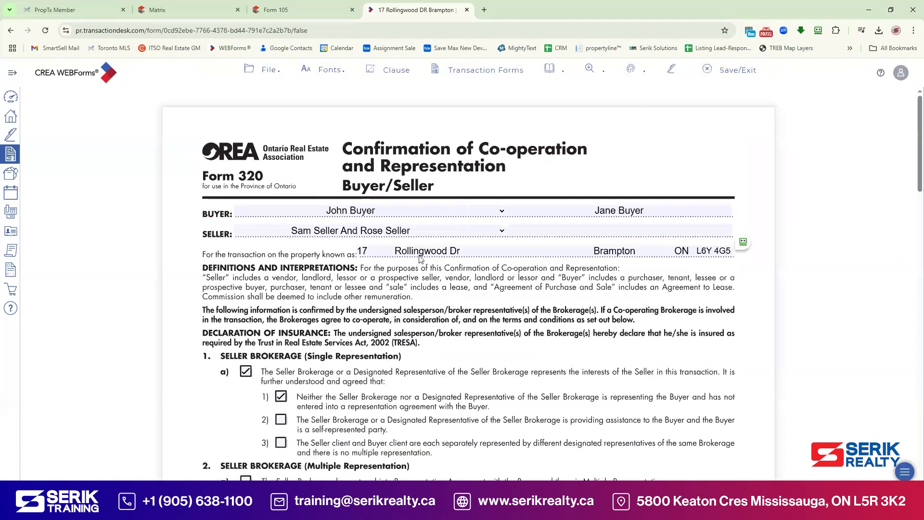
{"action": "scroll", "coordinate": [420, 258], "scroll_direction": "down", "scroll_amount": 1}
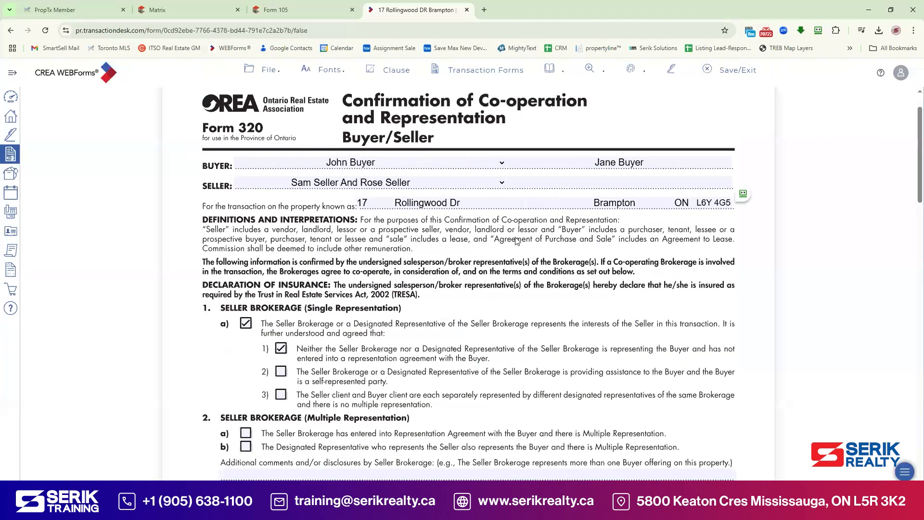
{"action": "scroll", "coordinate": [516, 241], "scroll_direction": "down", "scroll_amount": 7}
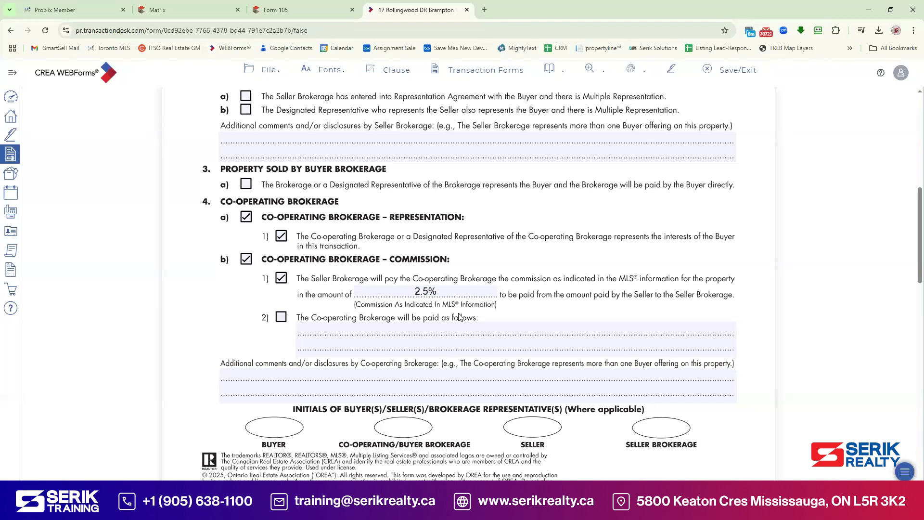
{"action": "scroll", "coordinate": [462, 317], "scroll_direction": "down", "scroll_amount": 2}
{"action": "scroll", "coordinate": [439, 256], "scroll_direction": "down", "scroll_amount": 10}
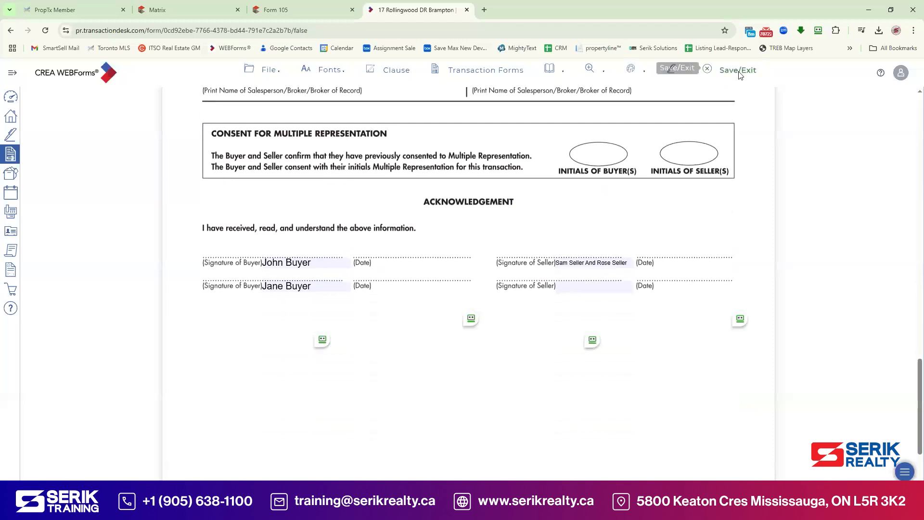
{"action": "left_click", "coordinate": [737, 69]}
Step: Drag Form 320 above Form 105 in the transaction's Forms list
{"action": "scroll", "coordinate": [438, 299], "scroll_direction": "down", "scroll_amount": 2}
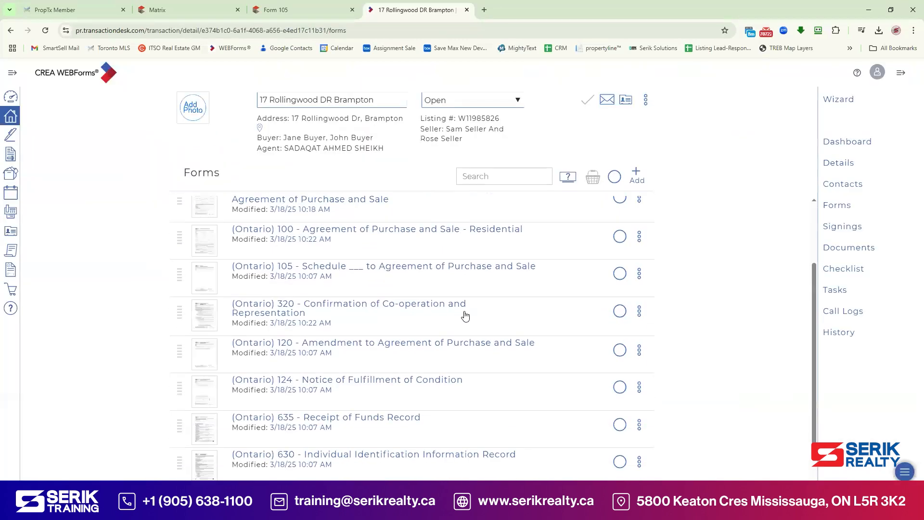
{"action": "scroll", "coordinate": [527, 314], "scroll_direction": "up", "scroll_amount": 1}
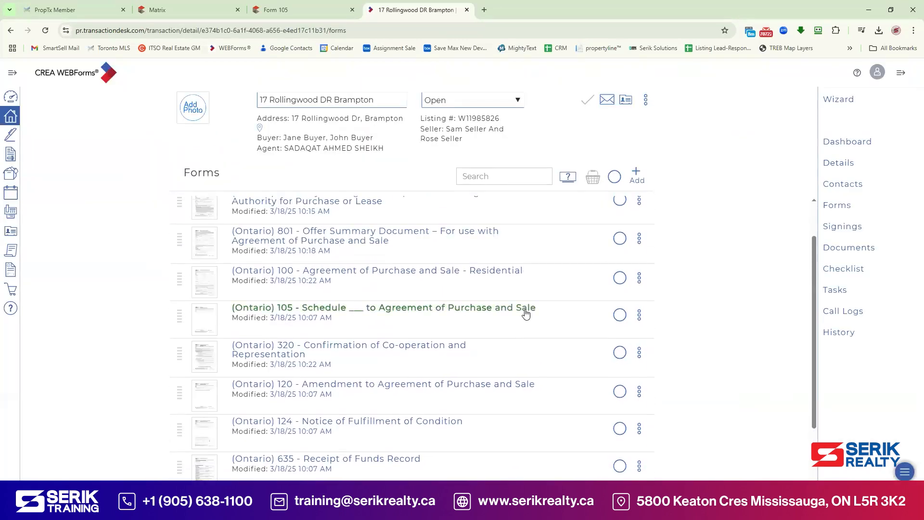
{"action": "scroll", "coordinate": [448, 375], "scroll_direction": "up", "scroll_amount": 1}
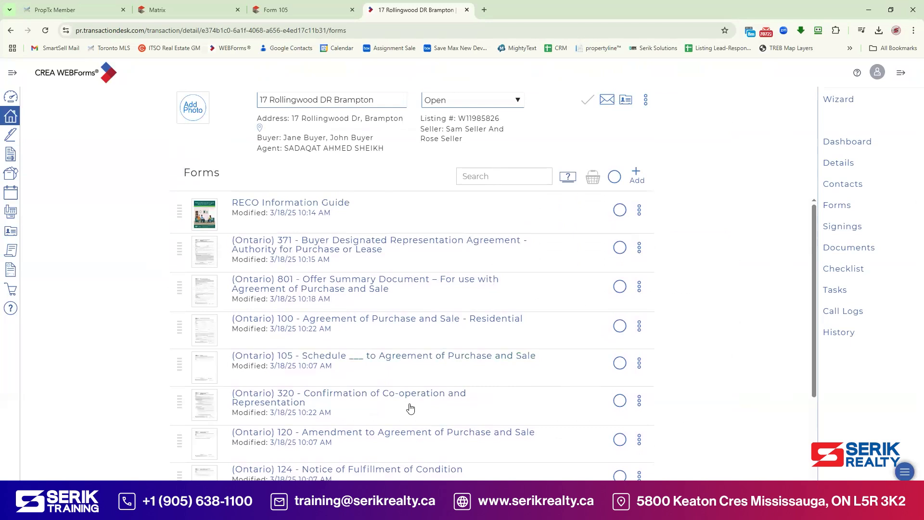
{"action": "left_click_drag", "start_coordinate": [184, 405], "coordinate": [185, 366]}
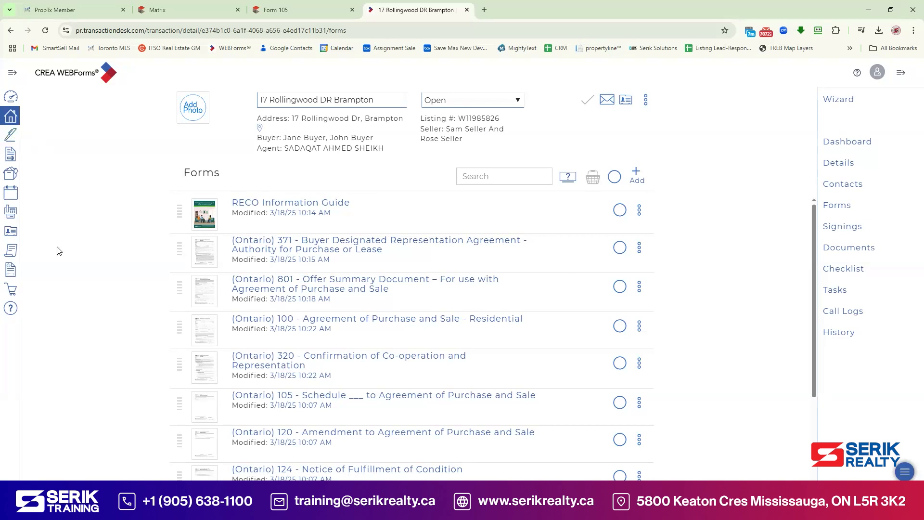
{"action": "left_click", "coordinate": [15, 293]}
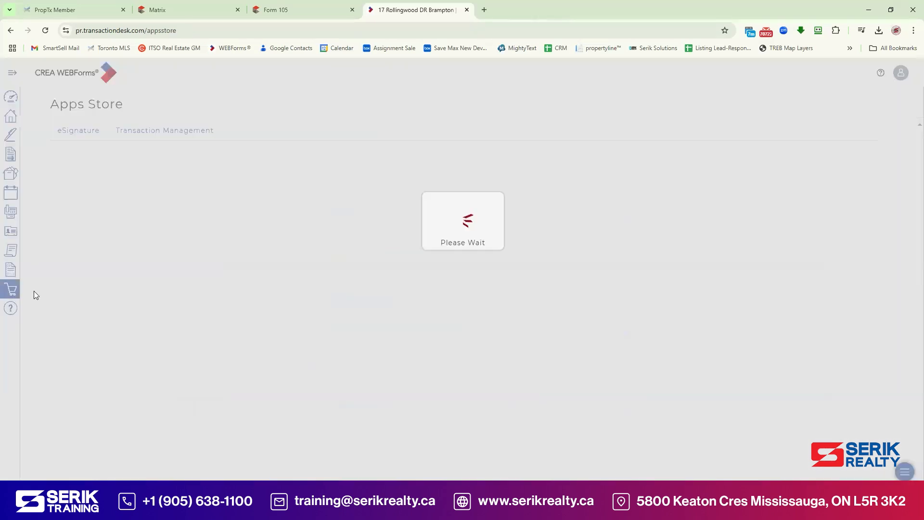
{"action": "left_click", "coordinate": [11, 140]}
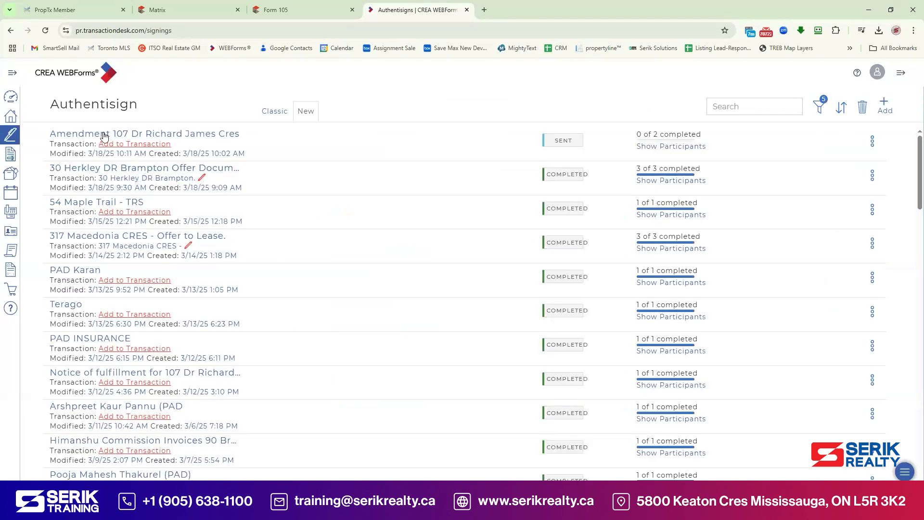
{"action": "left_click", "coordinate": [10, 120]}
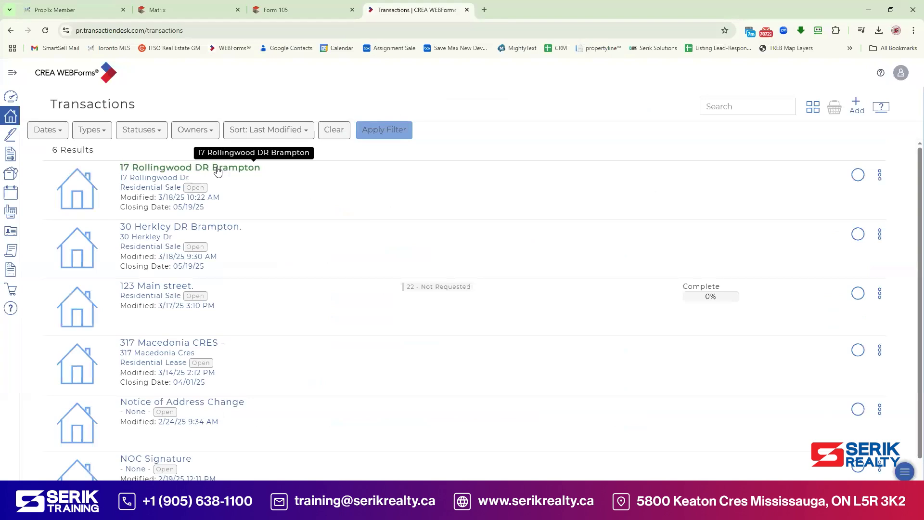
{"action": "left_click", "coordinate": [218, 172]}
{"action": "left_click", "coordinate": [834, 212]}
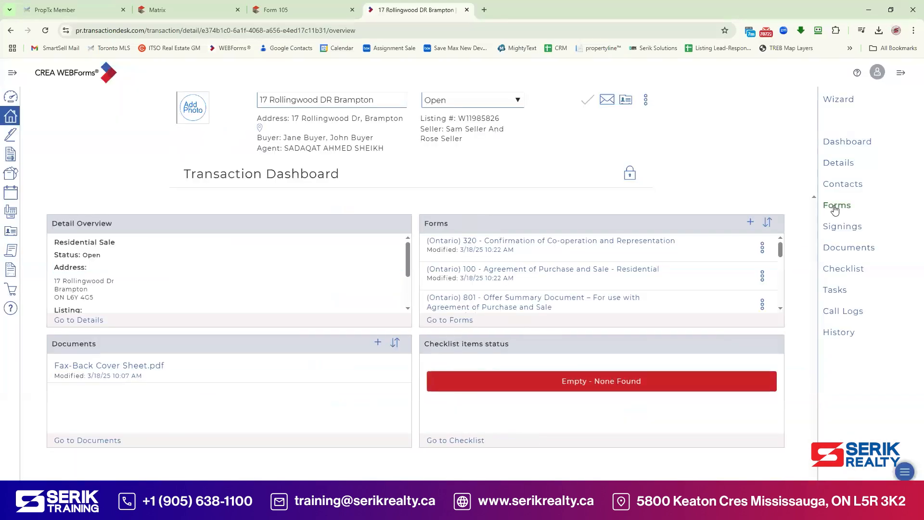
{"action": "left_click", "coordinate": [639, 210]}
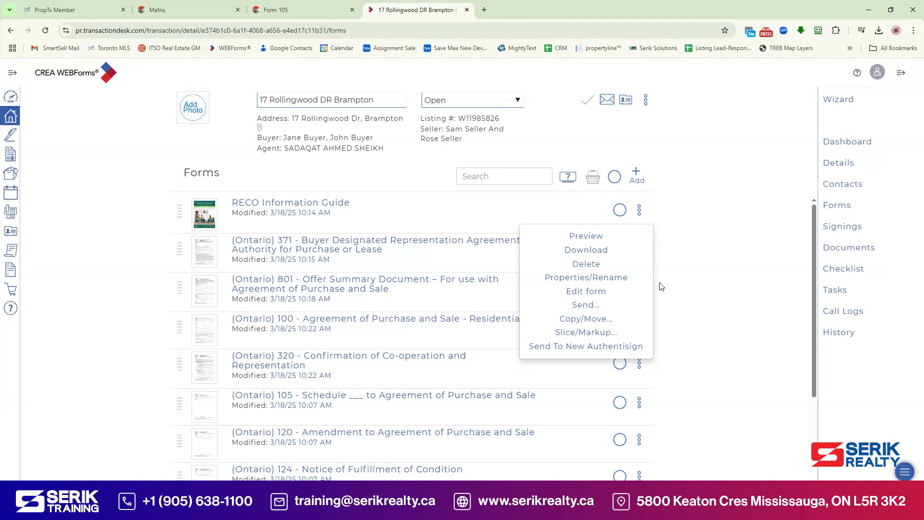
Step: Select RECO Guide and Forms 371, 801, 100, 320, then send them to a new Authentisign package
{"action": "left_click", "coordinate": [728, 282]}
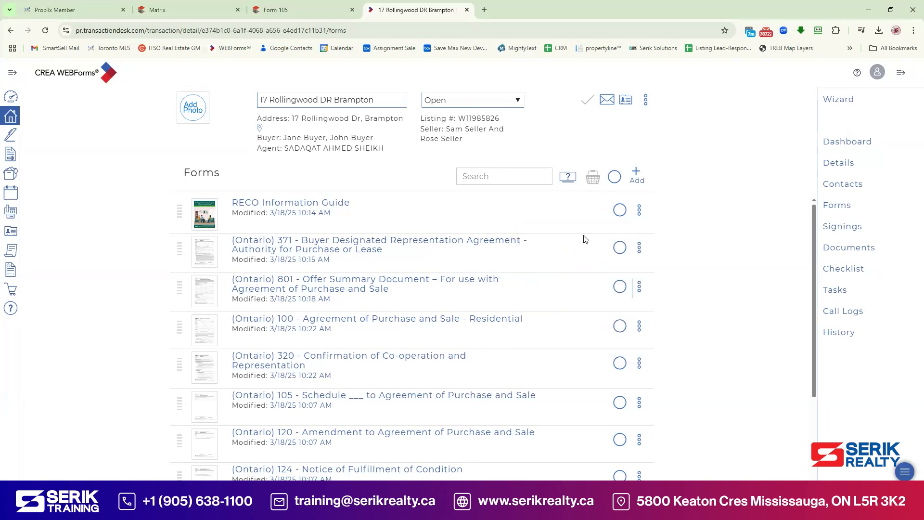
{"action": "left_click", "coordinate": [619, 211]}
{"action": "left_click", "coordinate": [620, 247]}
{"action": "left_click", "coordinate": [620, 287]}
{"action": "left_click", "coordinate": [620, 326]}
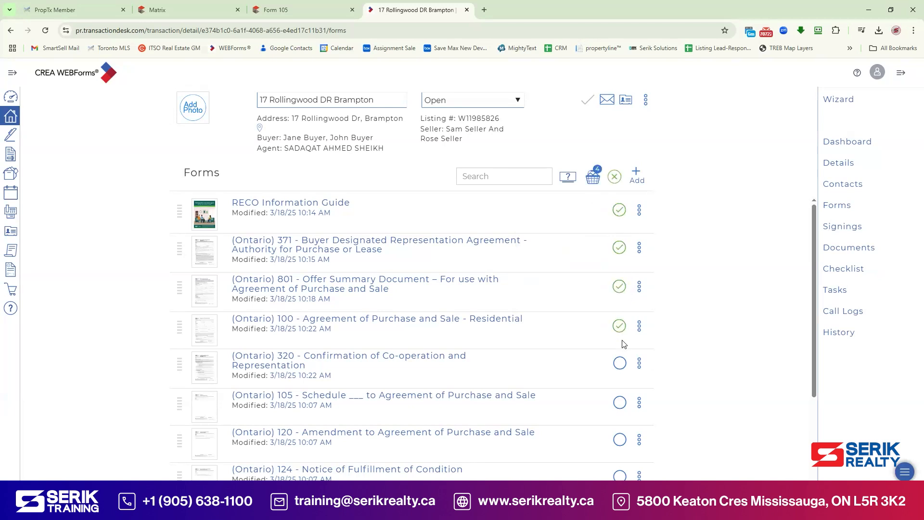
{"action": "left_click", "coordinate": [620, 363]}
{"action": "left_click", "coordinate": [594, 181]}
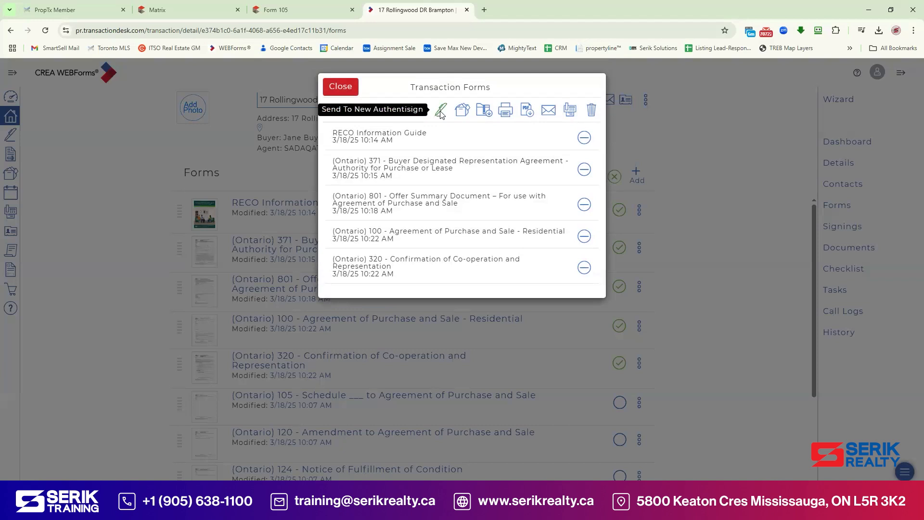
{"action": "left_click", "coordinate": [440, 112]}
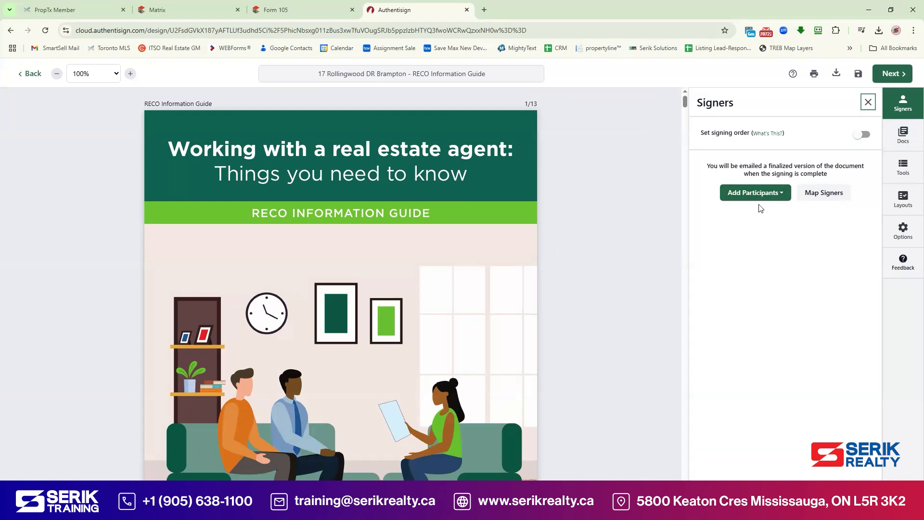
Step: Add both buyers and the co-operating salesperson as signers from the transaction's contacts
{"action": "left_click", "coordinate": [778, 195]}
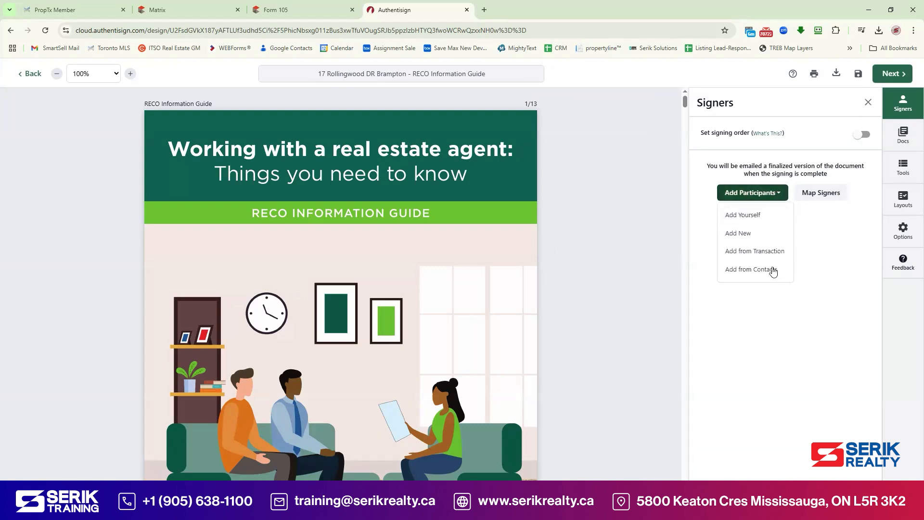
{"action": "left_click", "coordinate": [770, 252]}
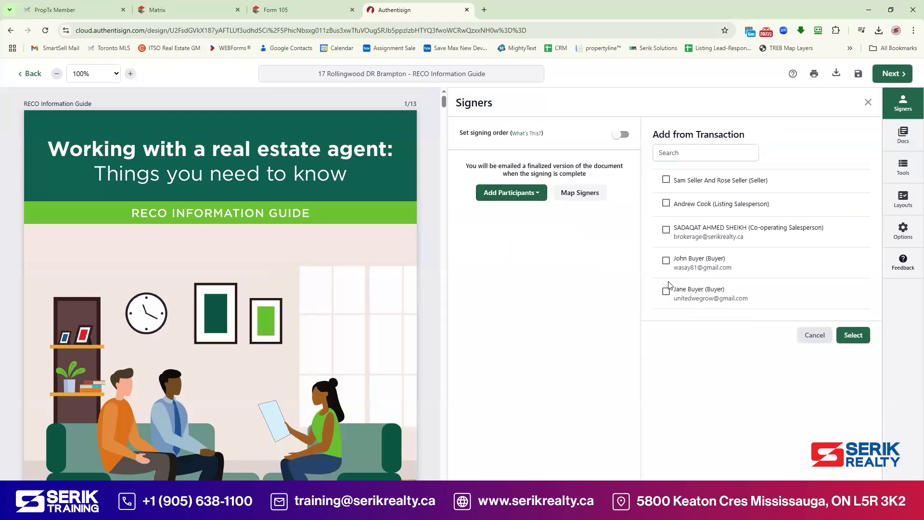
{"action": "left_click", "coordinate": [666, 261]}
{"action": "left_click", "coordinate": [666, 290]}
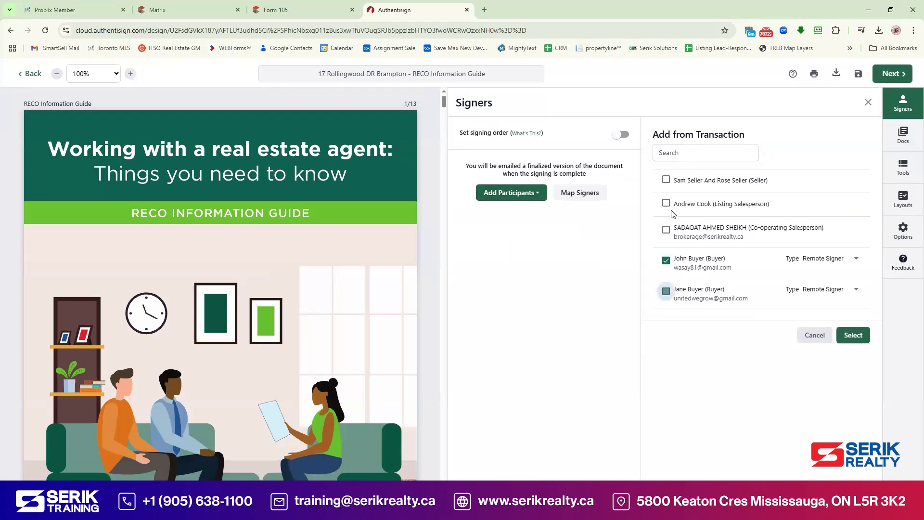
{"action": "left_click", "coordinate": [667, 231]}
{"action": "left_click", "coordinate": [853, 346]}
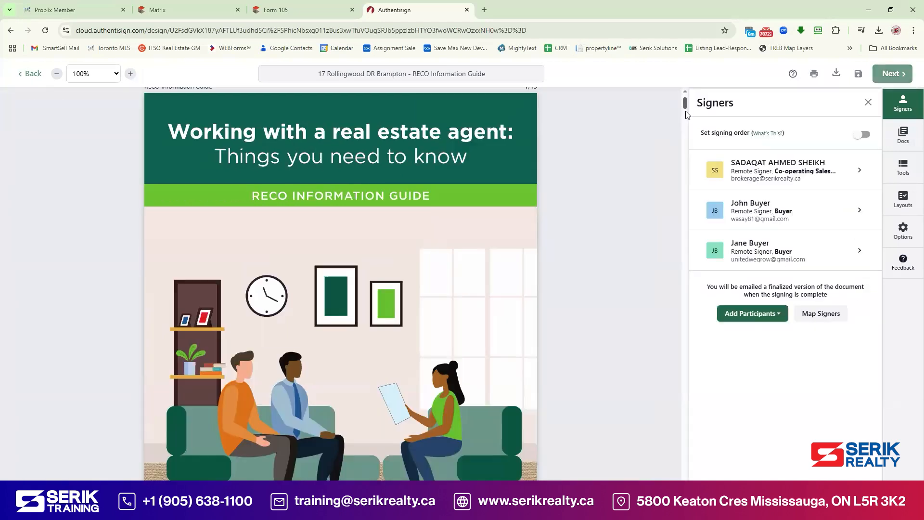
{"action": "scroll", "coordinate": [687, 118], "scroll_direction": "down", "scroll_amount": 15}
{"action": "left_click_drag", "start_coordinate": [688, 124], "coordinate": [709, 285]}
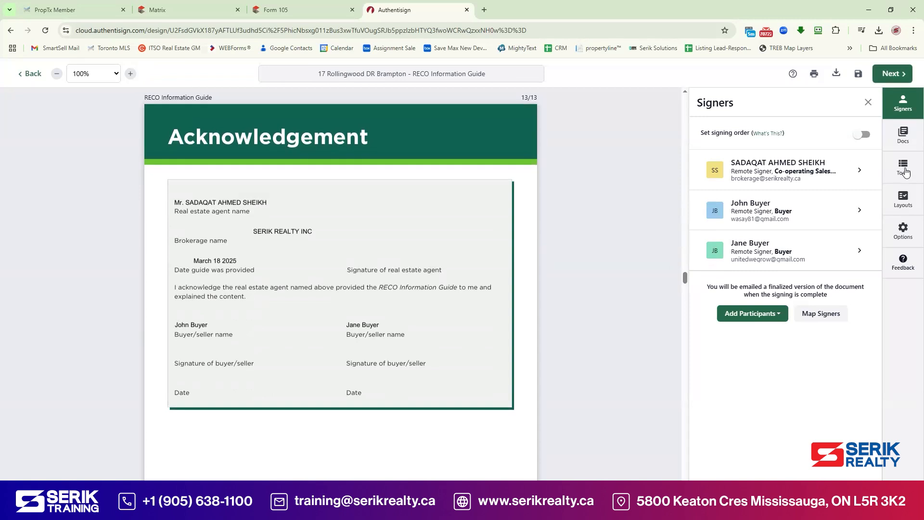
Step: Place signature and date fields for the agent and both buyers on the RECO acknowledgement page
{"action": "left_click", "coordinate": [905, 171]}
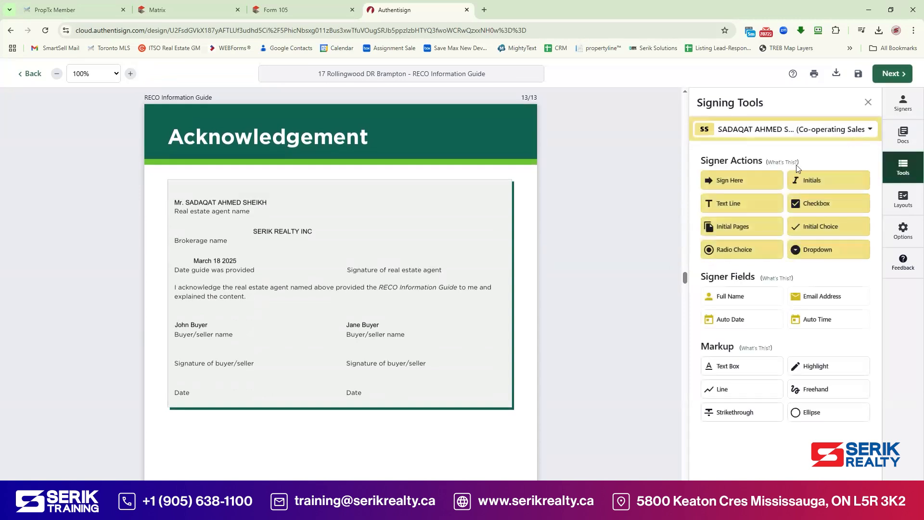
{"action": "left_click_drag", "start_coordinate": [749, 182], "coordinate": [376, 232]}
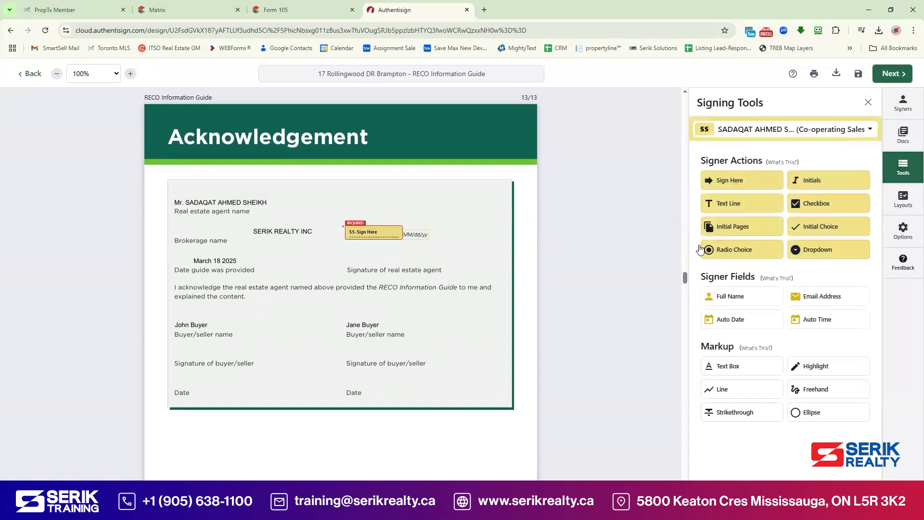
{"action": "left_click_drag", "start_coordinate": [430, 242], "coordinate": [381, 251]}
{"action": "left_click", "coordinate": [765, 135]}
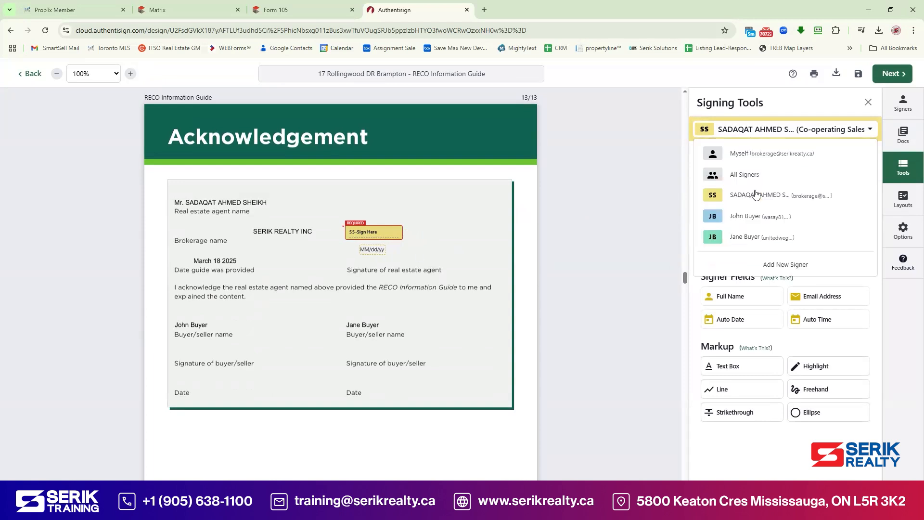
{"action": "left_click", "coordinate": [752, 216]}
{"action": "left_click_drag", "start_coordinate": [742, 186], "coordinate": [176, 343]}
{"action": "left_click_drag", "start_coordinate": [243, 355], "coordinate": [197, 377]}
{"action": "left_click", "coordinate": [780, 129]}
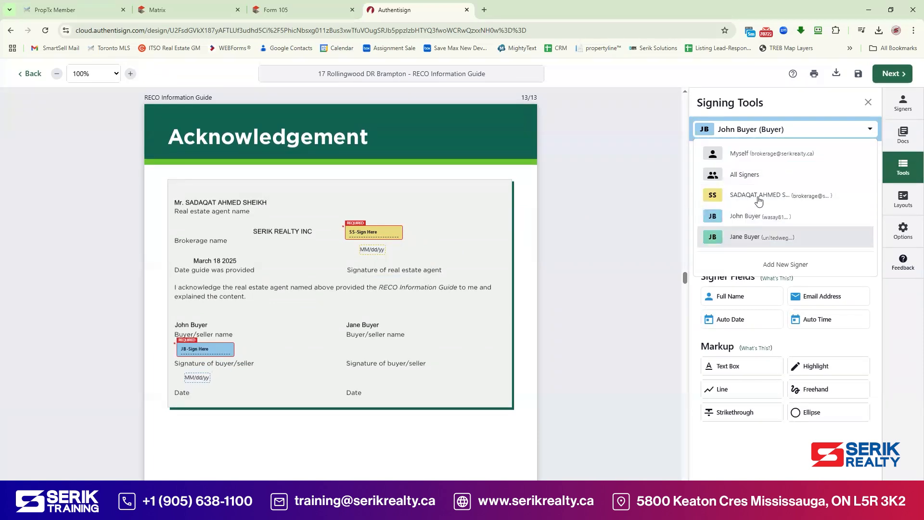
{"action": "left_click", "coordinate": [751, 234]}
{"action": "left_click_drag", "start_coordinate": [747, 180], "coordinate": [354, 342]}
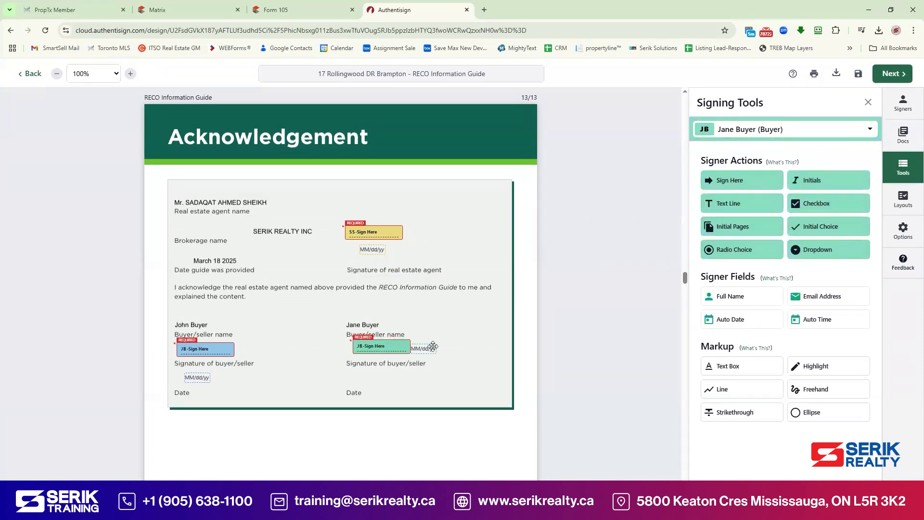
{"action": "left_click_drag", "start_coordinate": [390, 379], "coordinate": [374, 380]}
Step: Add the agent's signature on the Form 371 Declaration of Insurance line
{"action": "scroll", "coordinate": [518, 249], "scroll_direction": "down", "scroll_amount": 15}
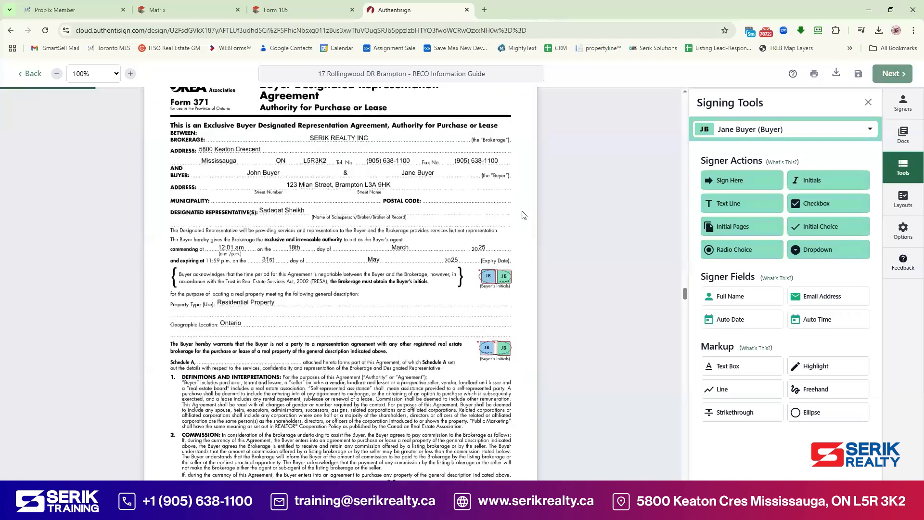
{"action": "scroll", "coordinate": [524, 213], "scroll_direction": "down", "scroll_amount": 4}
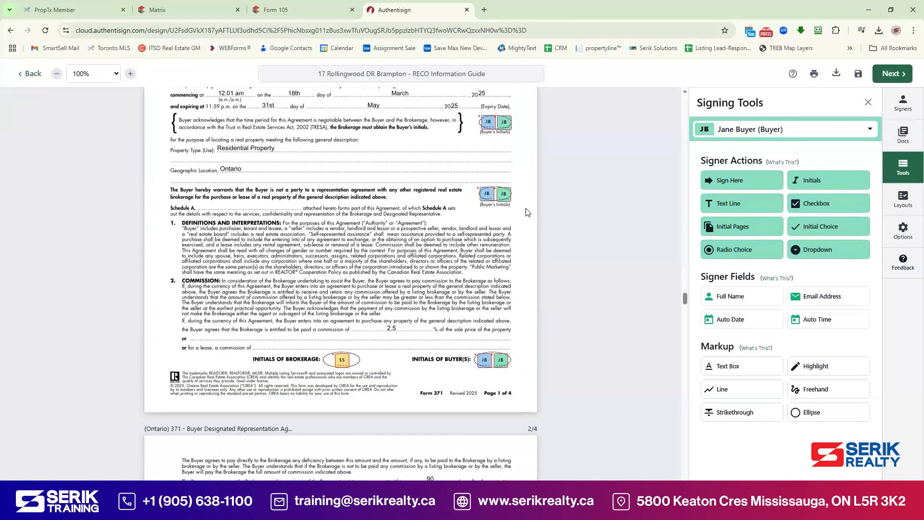
{"action": "scroll", "coordinate": [519, 208], "scroll_direction": "down", "scroll_amount": 8}
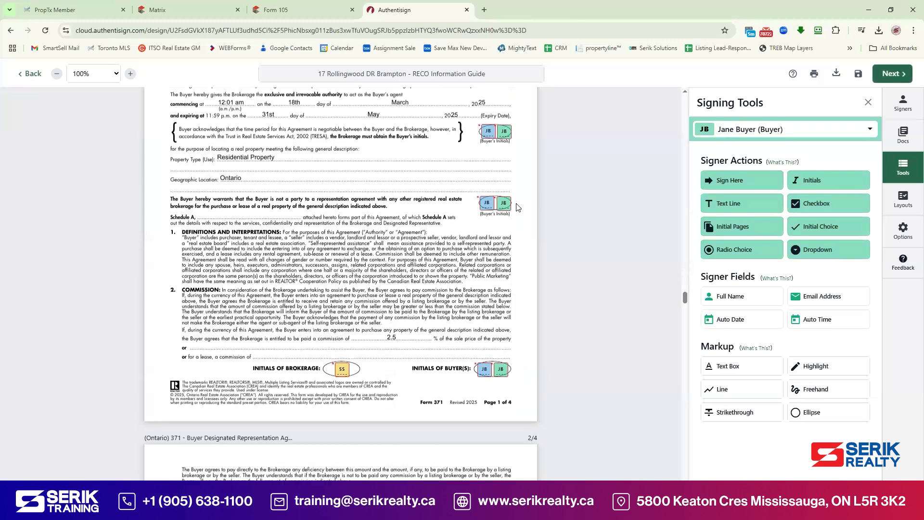
{"action": "scroll", "coordinate": [521, 206], "scroll_direction": "down", "scroll_amount": 15}
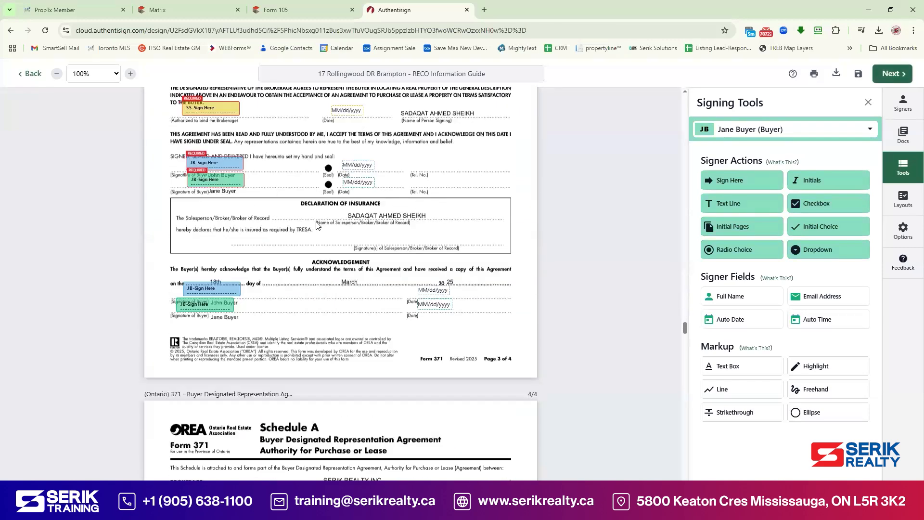
{"action": "left_click", "coordinate": [765, 136]}
{"action": "left_click", "coordinate": [765, 203]}
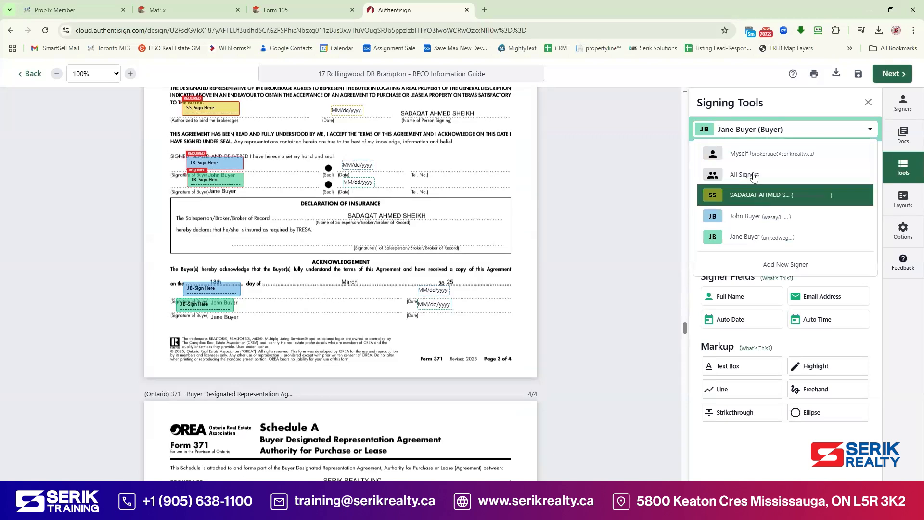
{"action": "left_click_drag", "start_coordinate": [749, 182], "coordinate": [361, 233]}
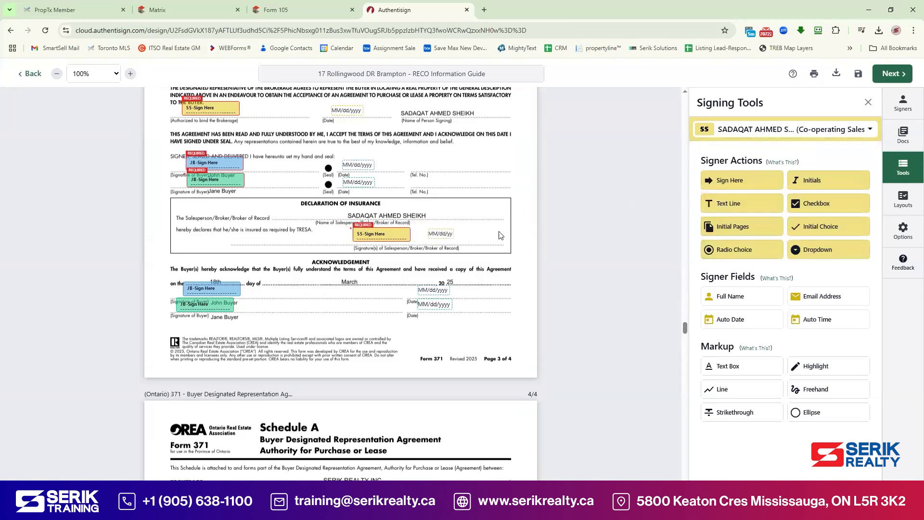
Step: Delete the two extra buyer signature fields from the acknowledgement
{"action": "scroll", "coordinate": [519, 238], "scroll_direction": "down", "scroll_amount": 6}
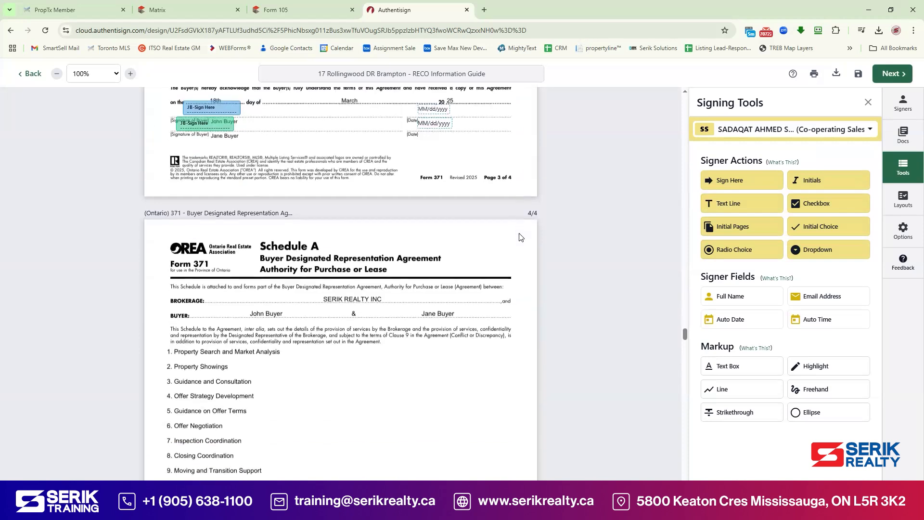
{"action": "scroll", "coordinate": [525, 236], "scroll_direction": "down", "scroll_amount": 12}
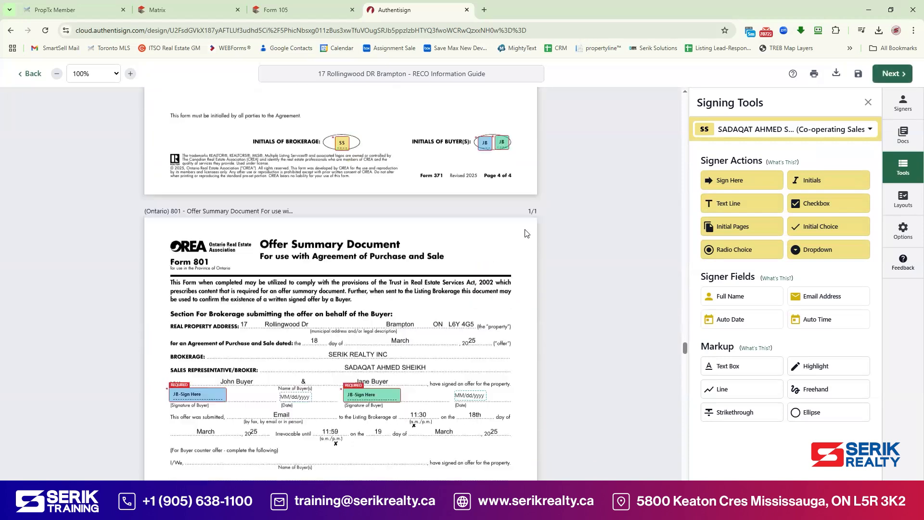
{"action": "scroll", "coordinate": [527, 233], "scroll_direction": "down", "scroll_amount": 11}
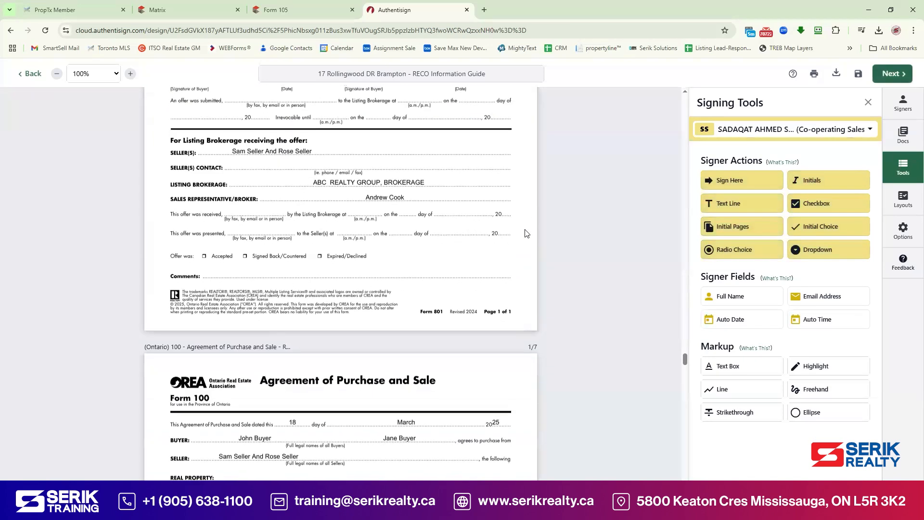
{"action": "scroll", "coordinate": [526, 234], "scroll_direction": "down", "scroll_amount": 12}
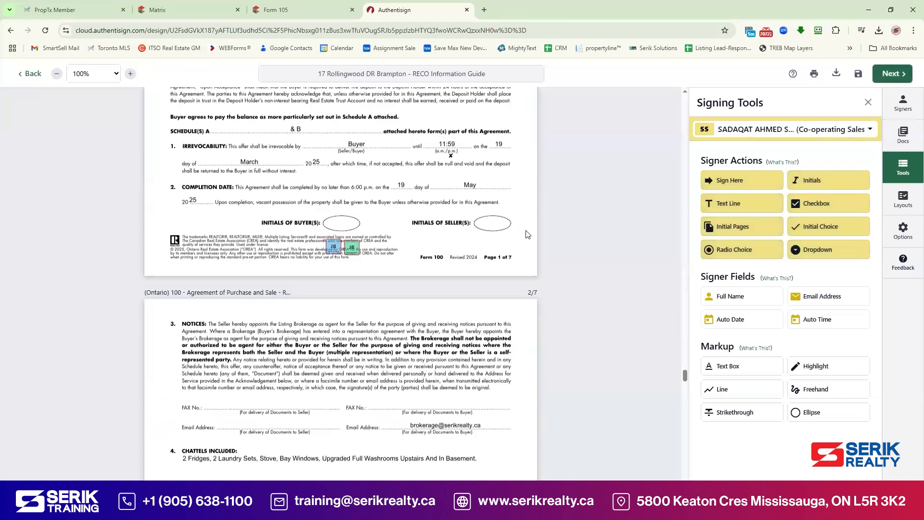
{"action": "scroll", "coordinate": [527, 231], "scroll_direction": "down", "scroll_amount": 20}
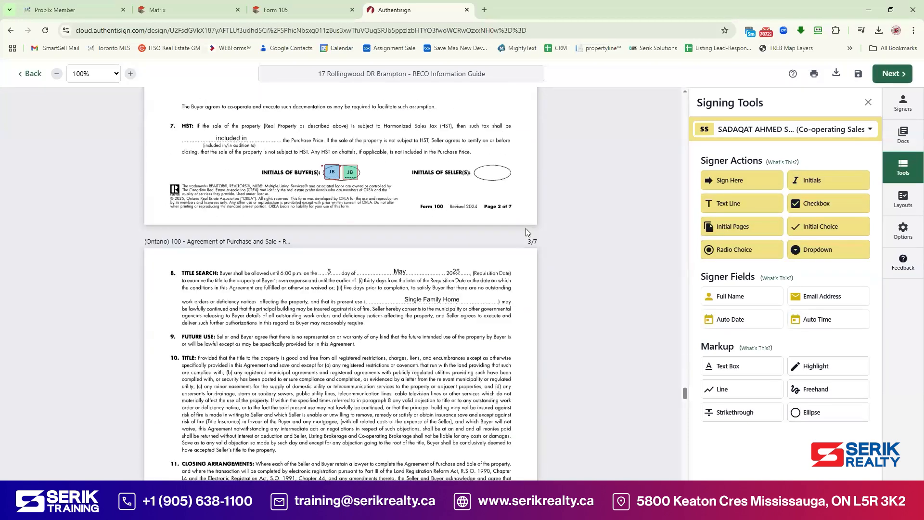
{"action": "scroll", "coordinate": [515, 251], "scroll_direction": "down", "scroll_amount": 3}
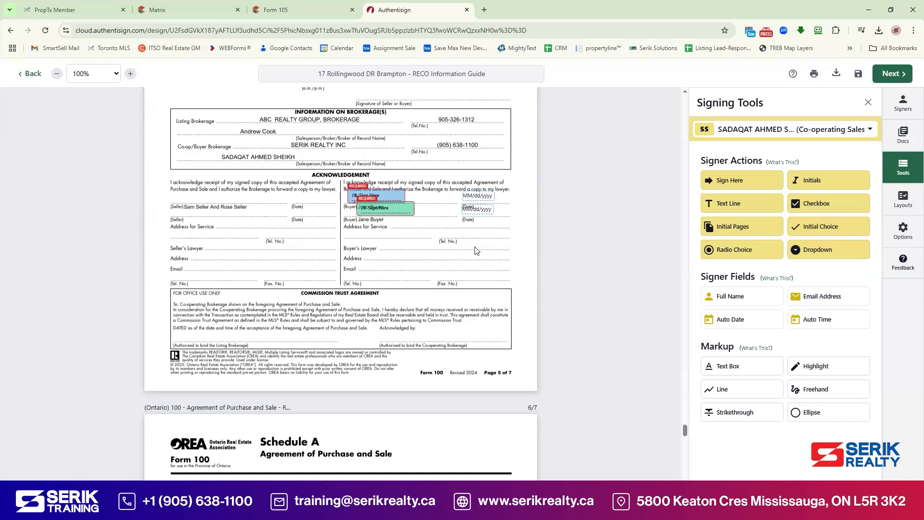
{"action": "scroll", "coordinate": [398, 225], "scroll_direction": "up", "scroll_amount": 2}
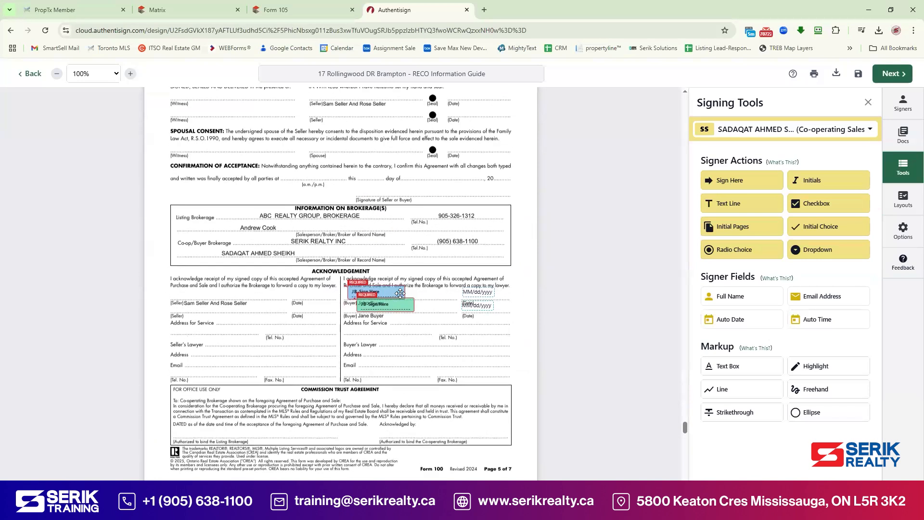
{"action": "left_click", "coordinate": [400, 292]}
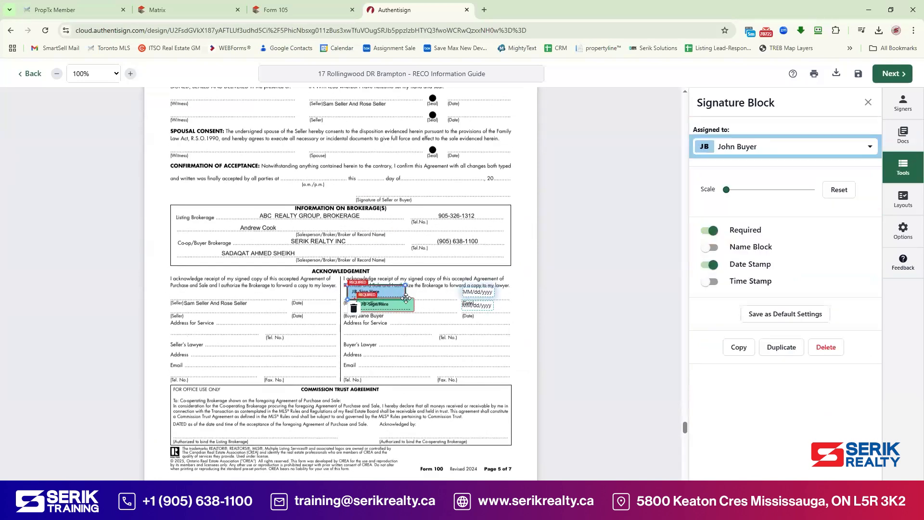
{"action": "key", "text": "Delete"}
{"action": "left_click", "coordinate": [393, 301]}
{"action": "key", "text": "Delete"}
Step: Add the agent's signature at the Form 100 Commission Trust acknowledgement
{"action": "scroll", "coordinate": [426, 279], "scroll_direction": "up", "scroll_amount": 1}
{"action": "scroll", "coordinate": [429, 282], "scroll_direction": "up", "scroll_amount": 2}
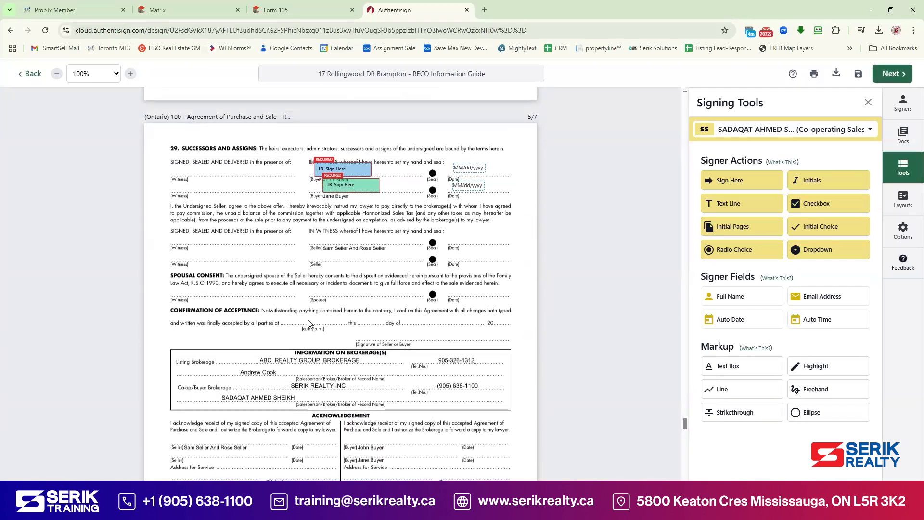
{"action": "scroll", "coordinate": [289, 342], "scroll_direction": "down", "scroll_amount": 1}
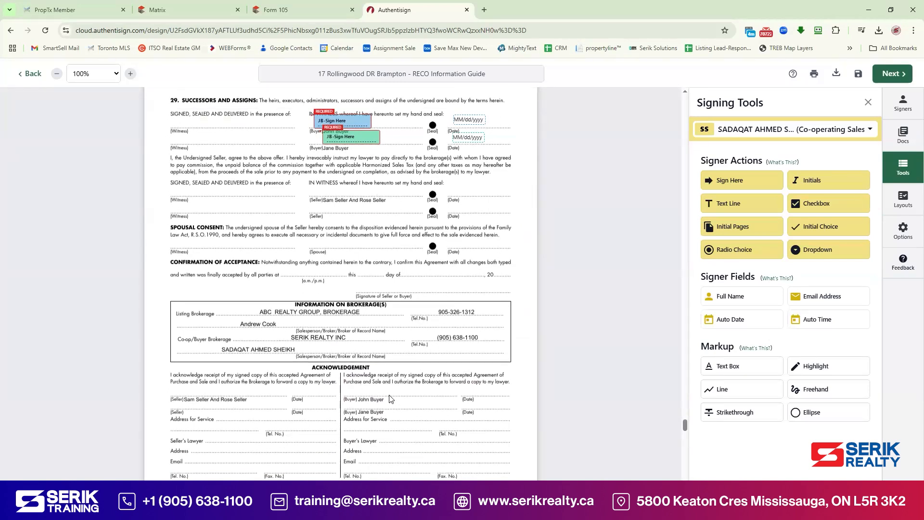
{"action": "scroll", "coordinate": [383, 367], "scroll_direction": "down", "scroll_amount": 4}
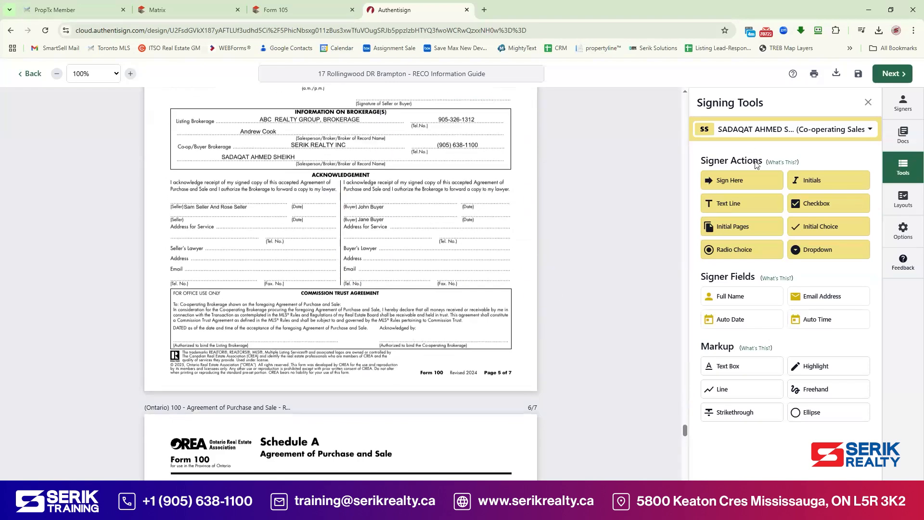
{"action": "left_click_drag", "start_coordinate": [717, 188], "coordinate": [397, 333]}
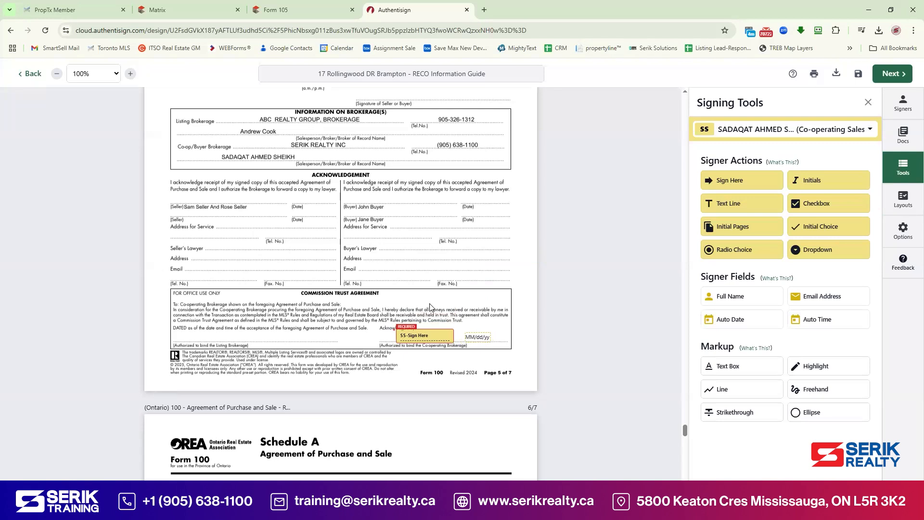
{"action": "scroll", "coordinate": [431, 307], "scroll_direction": "down", "scroll_amount": 3}
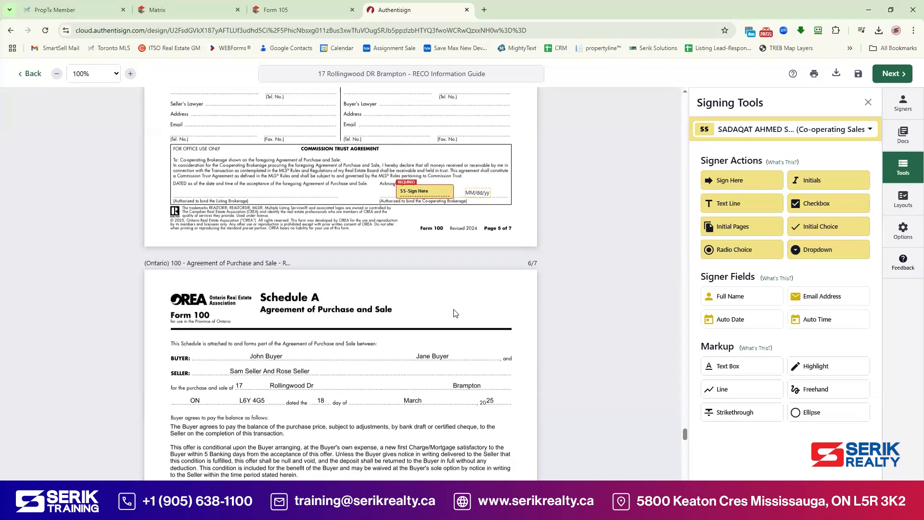
Step: Delete both buyers' initials boxes from Form 320's Consent for Multiple Representation section
{"action": "scroll", "coordinate": [455, 311], "scroll_direction": "down", "scroll_amount": 9}
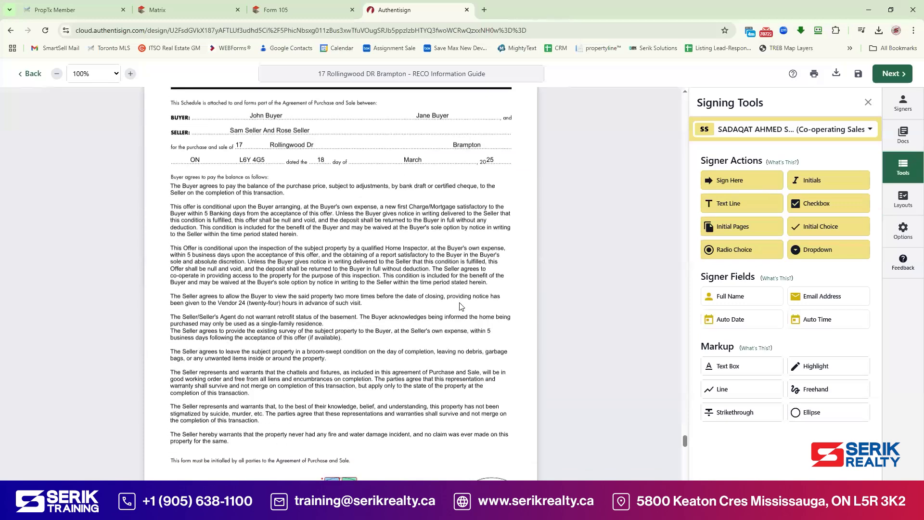
{"action": "scroll", "coordinate": [462, 305], "scroll_direction": "down", "scroll_amount": 10}
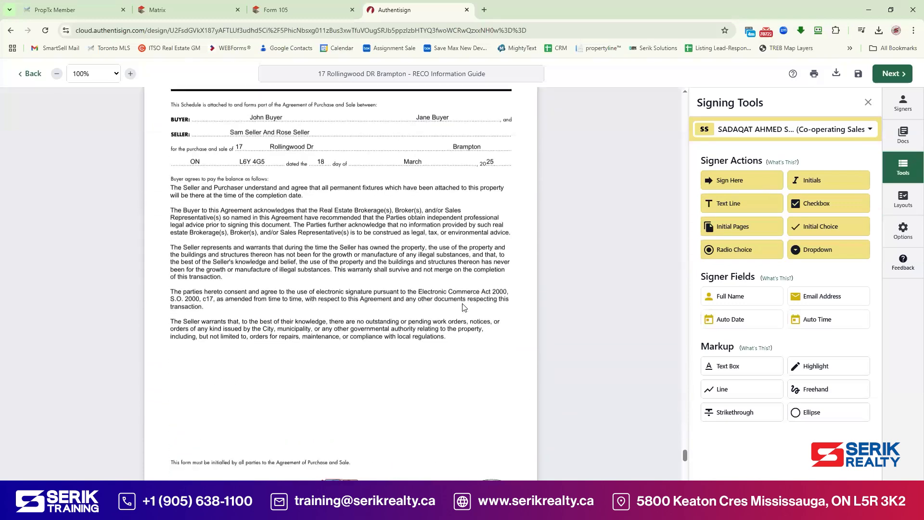
{"action": "scroll", "coordinate": [462, 308], "scroll_direction": "down", "scroll_amount": 15}
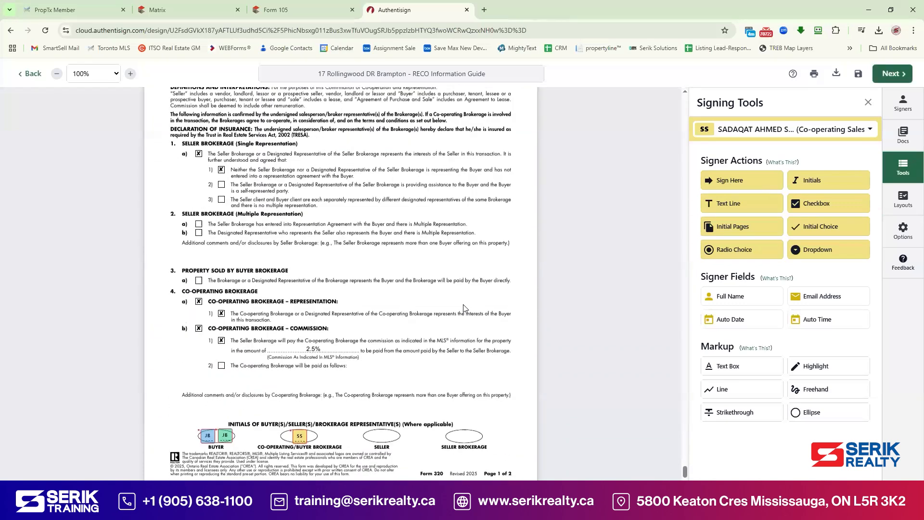
{"action": "scroll", "coordinate": [466, 307], "scroll_direction": "down", "scroll_amount": 3}
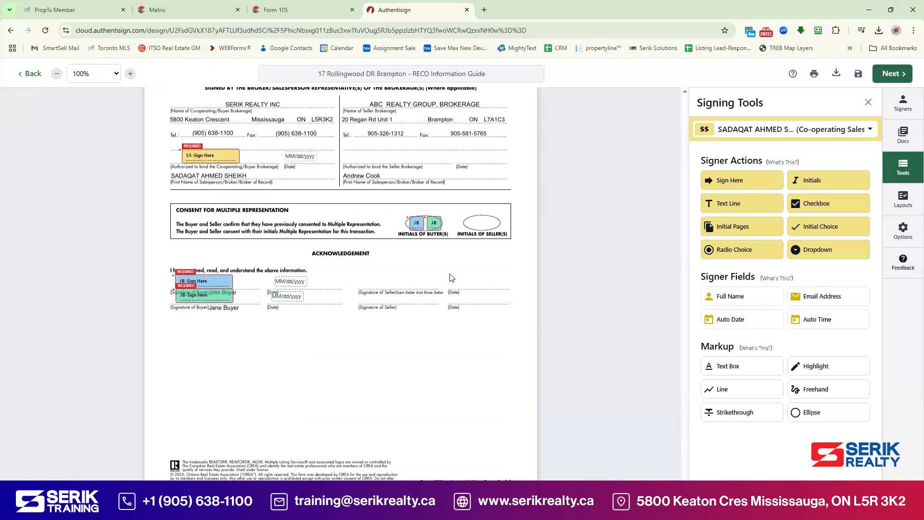
{"action": "left_click", "coordinate": [419, 227]}
{"action": "left_click", "coordinate": [415, 240]}
{"action": "left_click", "coordinate": [434, 223]}
{"action": "key", "text": "Delete"}
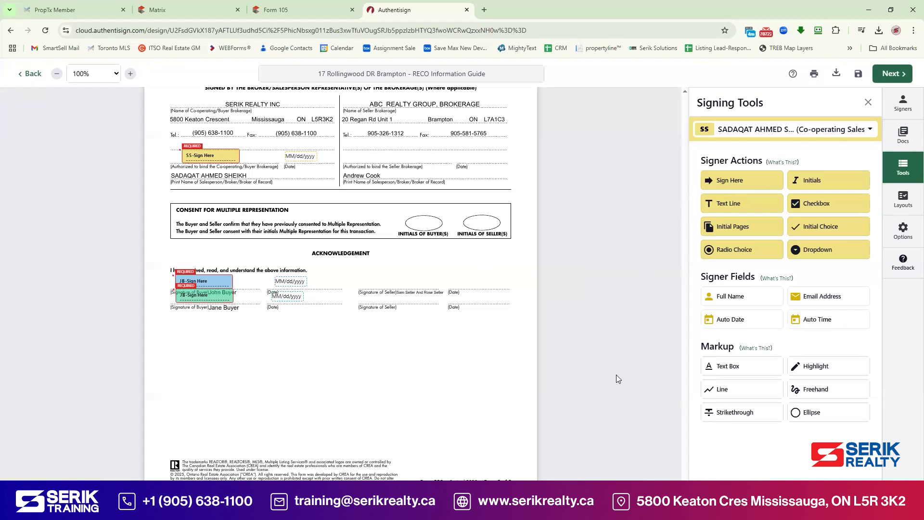
Step: Upload the Schedule B file from the computer as an additional package document
{"action": "left_click", "coordinate": [898, 140]}
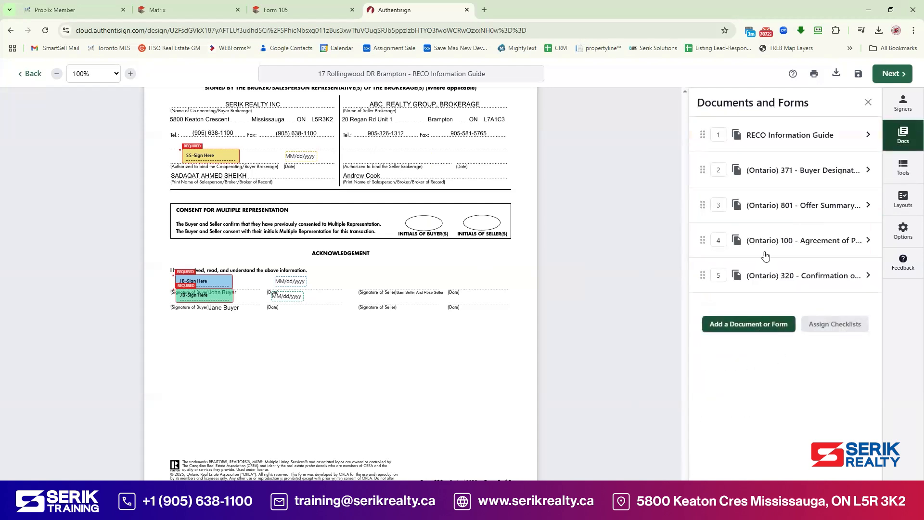
{"action": "left_click", "coordinate": [784, 330]}
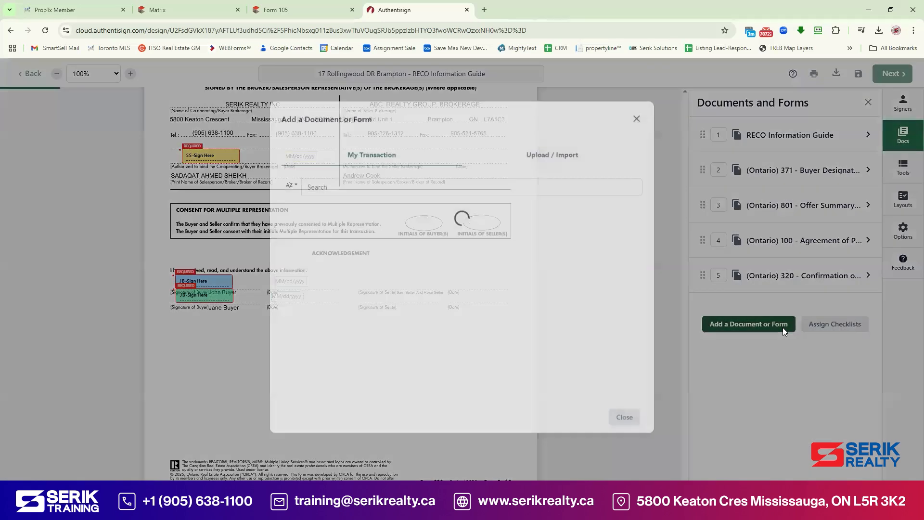
{"action": "left_click", "coordinate": [469, 169]}
{"action": "left_click", "coordinate": [438, 231]}
{"action": "double_click", "coordinate": [207, 94]}
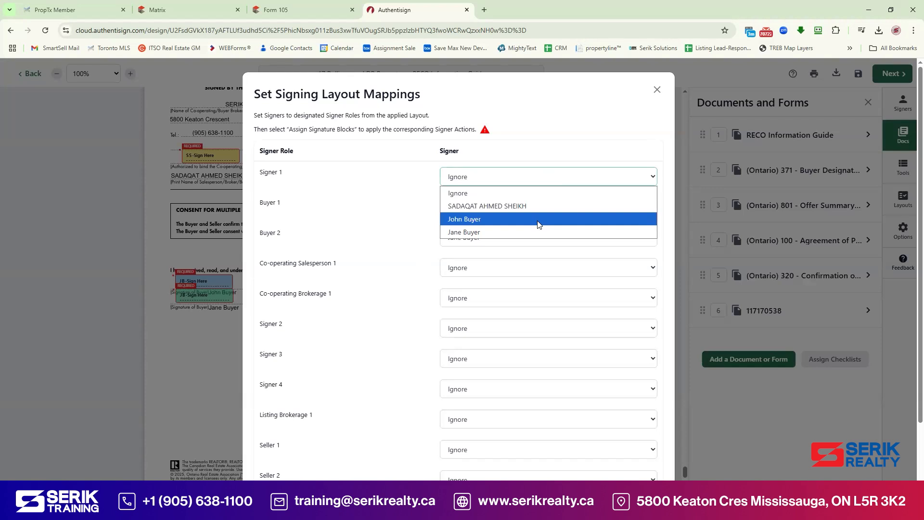
Step: Leave Signer 1 as Ignore in the layout mappings and assign the signature blocks
{"action": "left_click", "coordinate": [530, 206]}
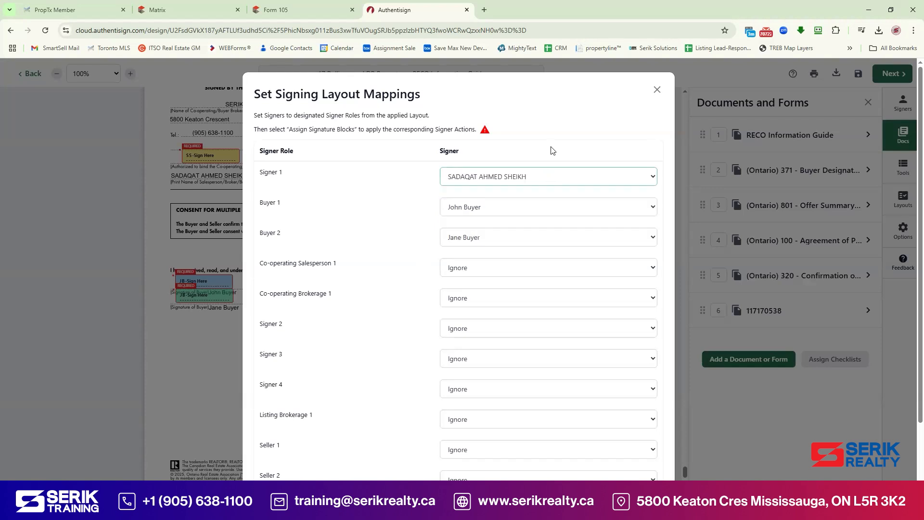
{"action": "left_click", "coordinate": [525, 182]}
{"action": "left_click", "coordinate": [513, 194]}
{"action": "scroll", "coordinate": [501, 327], "scroll_direction": "down", "scroll_amount": 2}
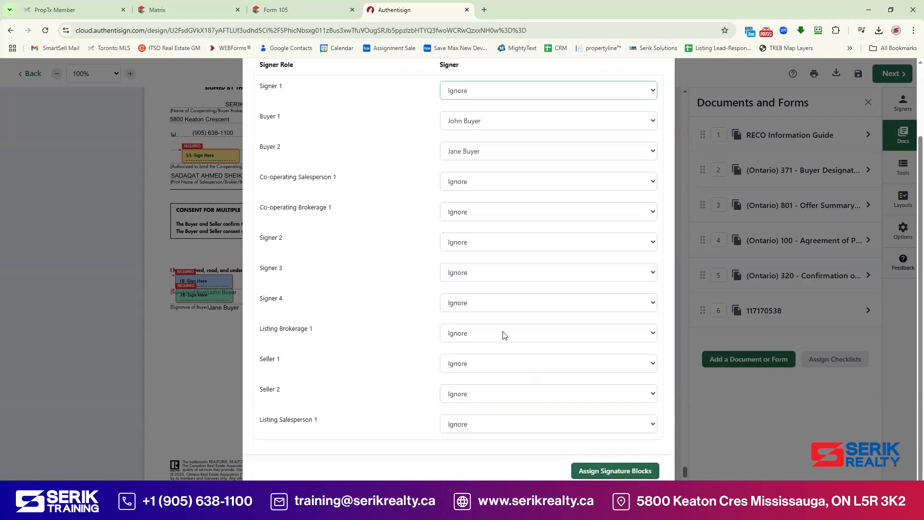
{"action": "left_click", "coordinate": [647, 473]}
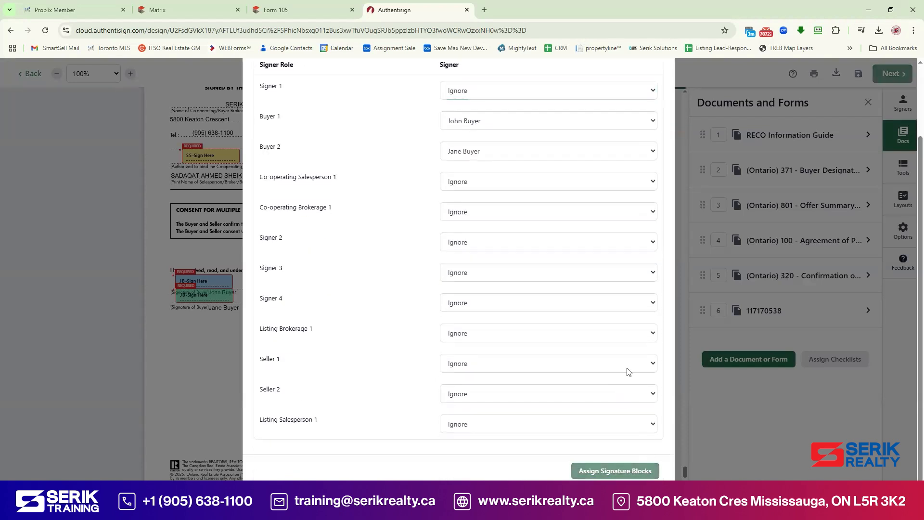
{"action": "scroll", "coordinate": [530, 303], "scroll_direction": "down", "scroll_amount": 15}
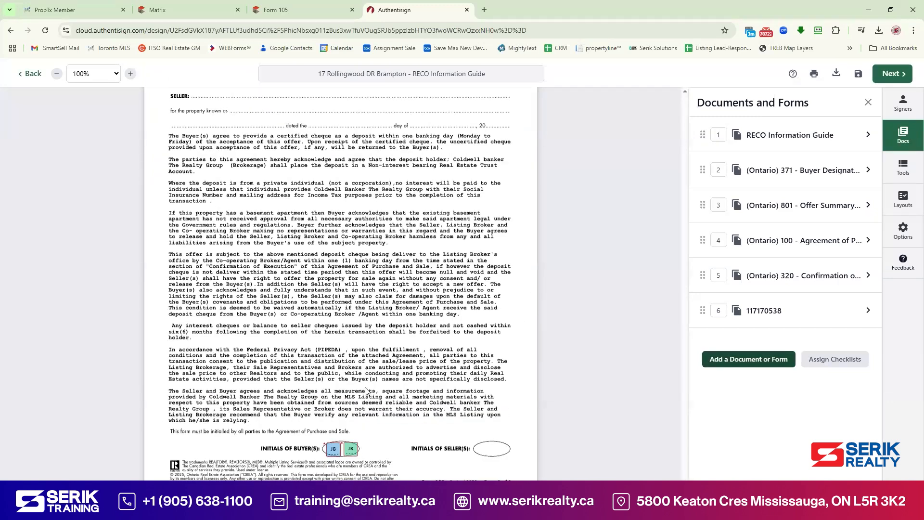
Step: Place both buyers' Full Name fields on Schedule B's BUYER line, removing a misplaced signature field
{"action": "scroll", "coordinate": [366, 391], "scroll_direction": "up", "scroll_amount": 5}
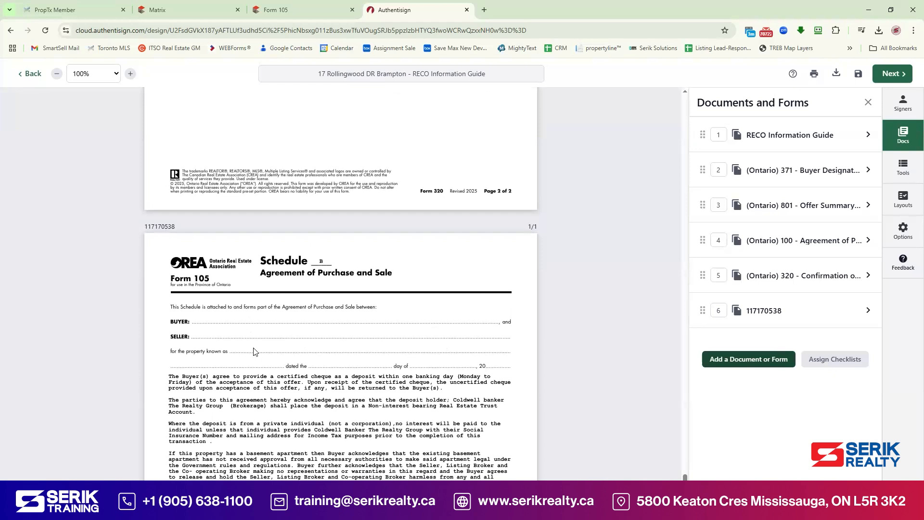
{"action": "left_click", "coordinate": [899, 172]}
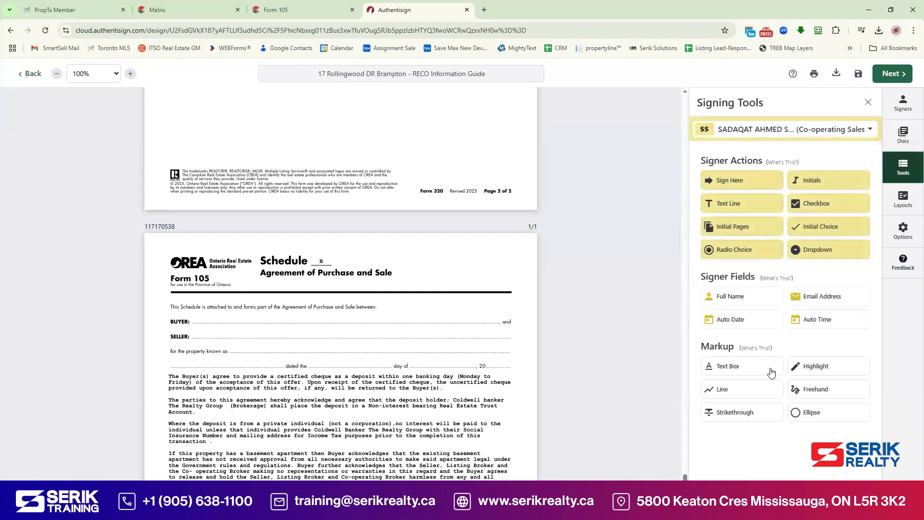
{"action": "scroll", "coordinate": [666, 281], "scroll_direction": "down", "scroll_amount": 1}
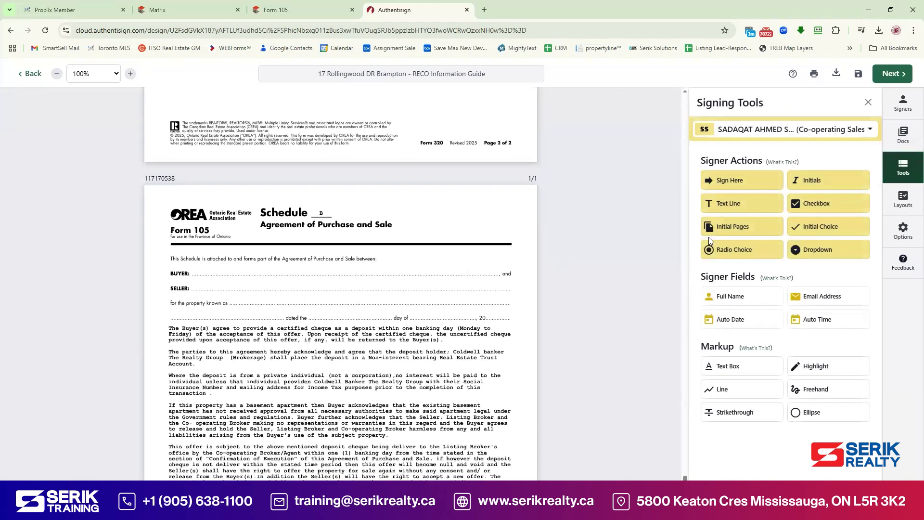
{"action": "left_click", "coordinate": [762, 130]}
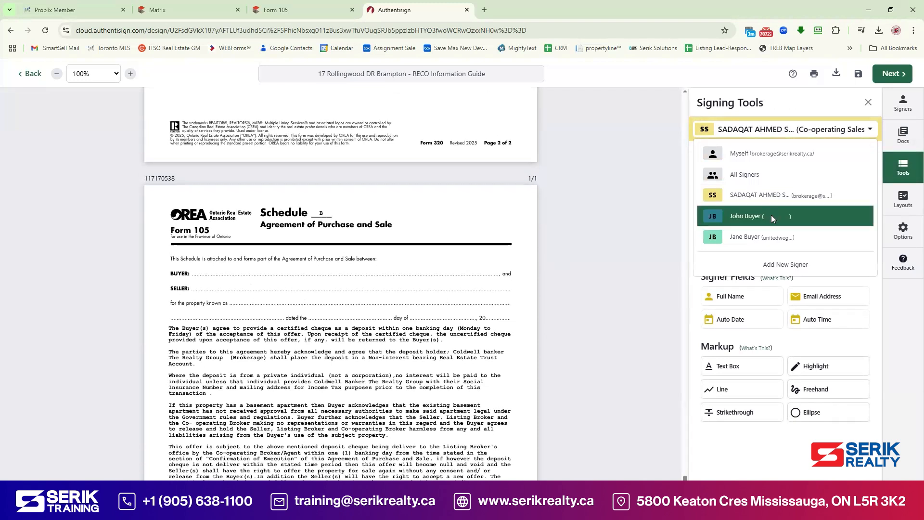
{"action": "left_click", "coordinate": [772, 216]}
{"action": "left_click_drag", "start_coordinate": [731, 296], "coordinate": [219, 268]}
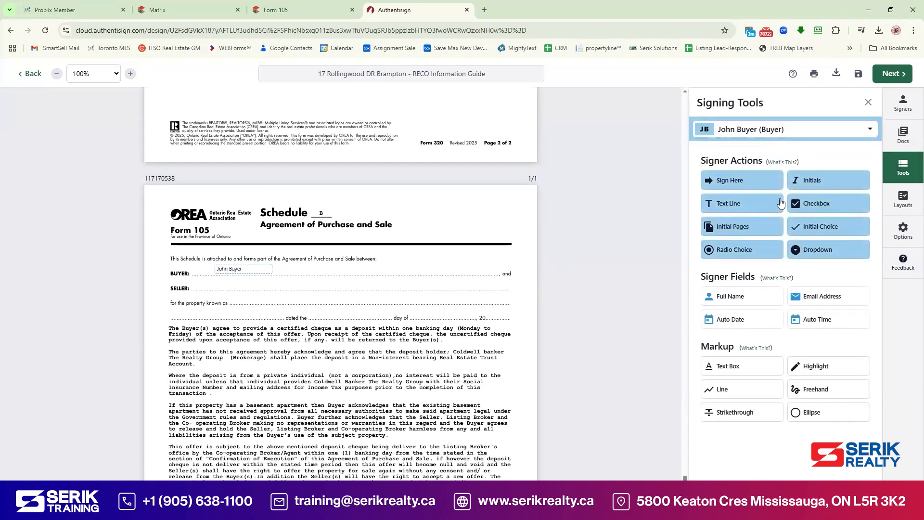
{"action": "left_click", "coordinate": [780, 129]}
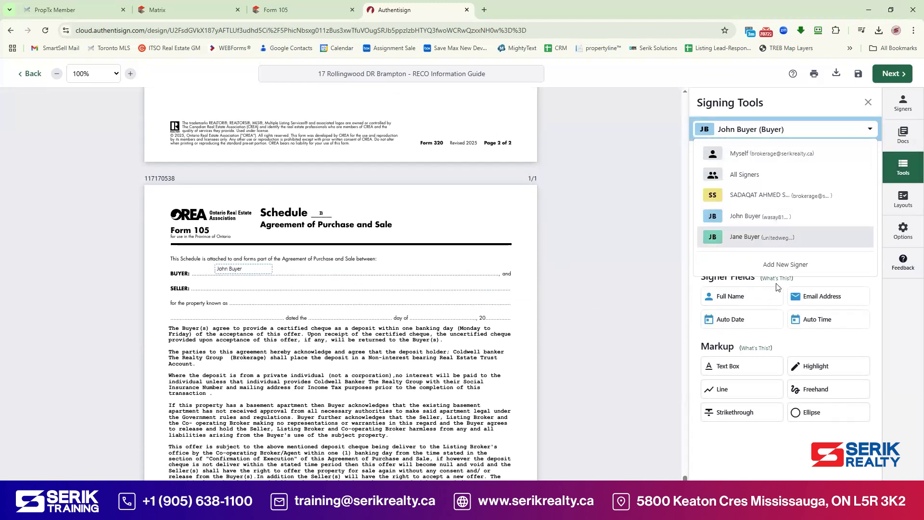
{"action": "left_click", "coordinate": [754, 238]}
{"action": "mouse_move", "coordinate": [730, 180]}
{"action": "left_mouse_down"}
{"action": "mouse_move", "coordinate": [442, 212]}
{"action": "mouse_move", "coordinate": [314, 263]}
{"action": "left_mouse_up"}
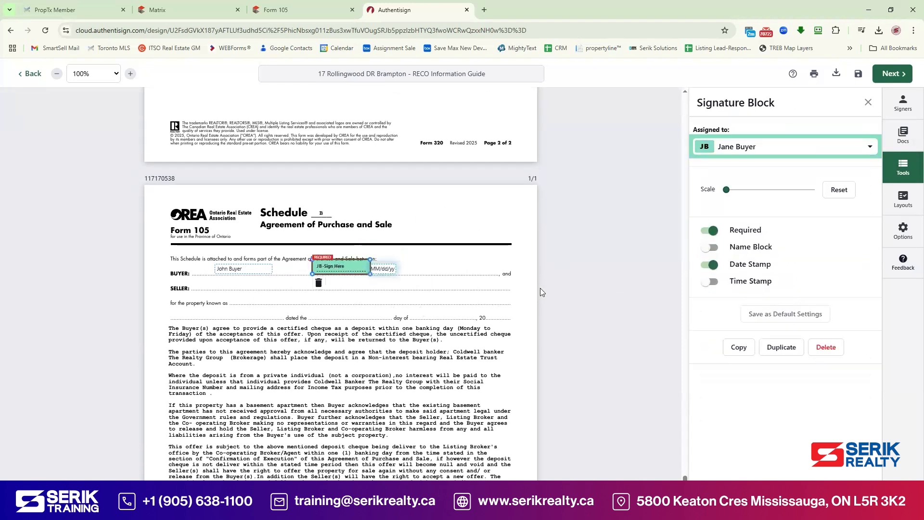
{"action": "key", "text": "Delete"}
{"action": "left_click_drag", "start_coordinate": [734, 297], "coordinate": [324, 265]}
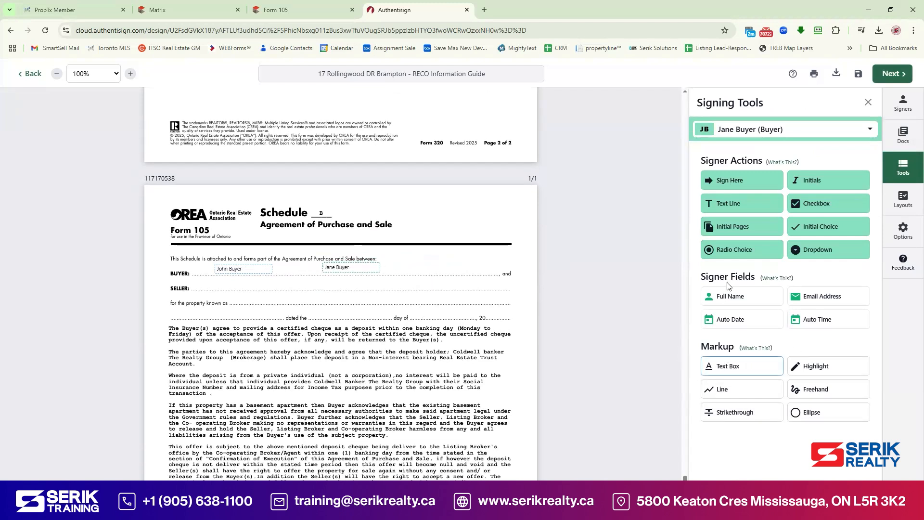
Step: Add an All Signers free text box between the two buyer names
{"action": "left_click", "coordinate": [773, 131]}
{"action": "left_click", "coordinate": [755, 174]}
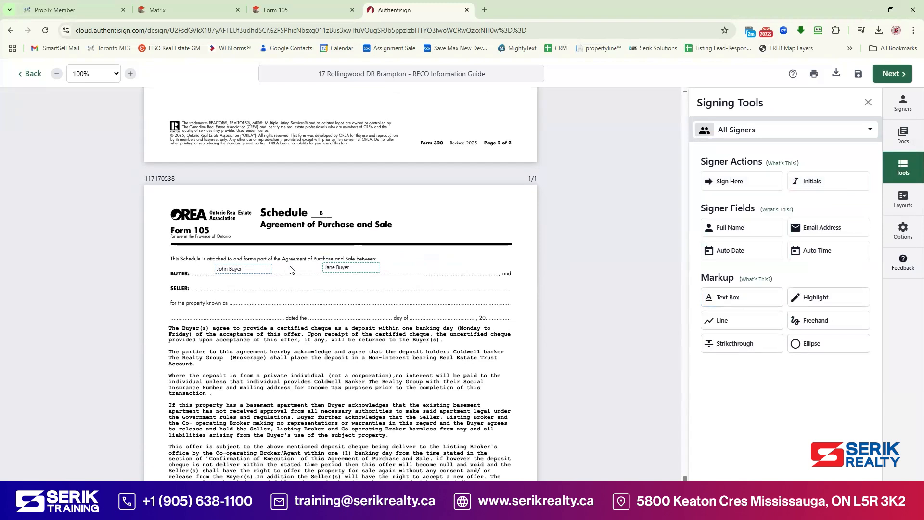
{"action": "left_click", "coordinate": [763, 136]}
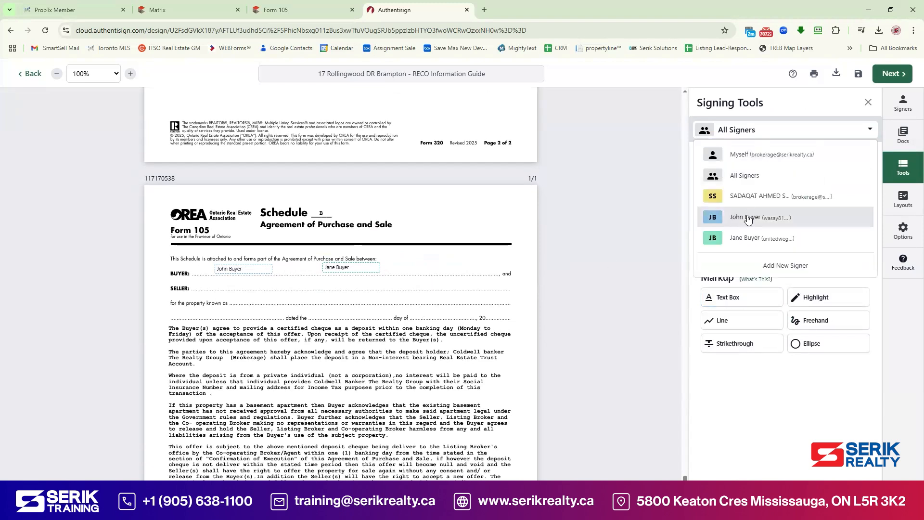
{"action": "left_click", "coordinate": [747, 218]}
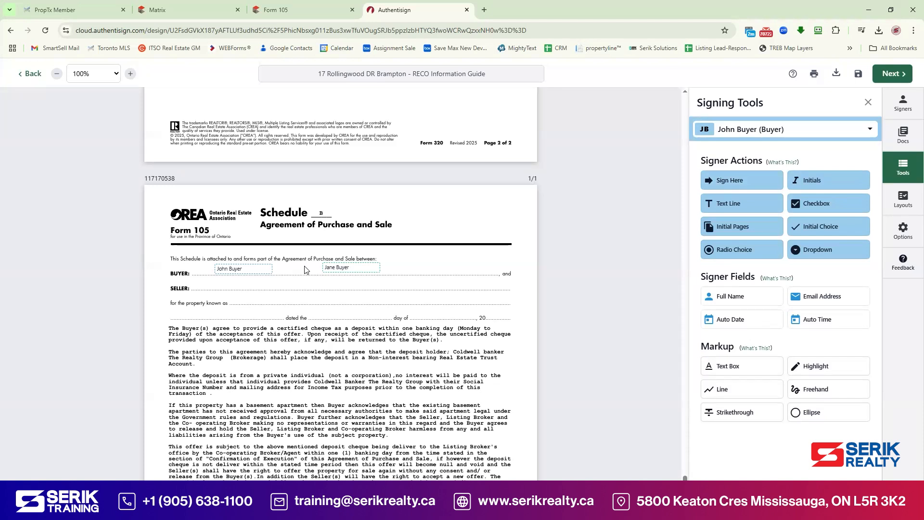
{"action": "left_click", "coordinate": [751, 135]}
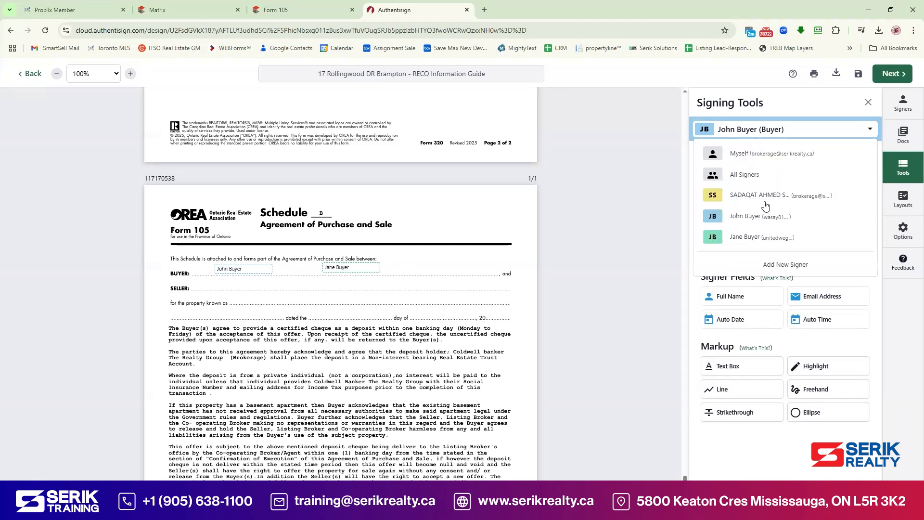
{"action": "left_click", "coordinate": [752, 176]}
{"action": "left_click", "coordinate": [734, 298]}
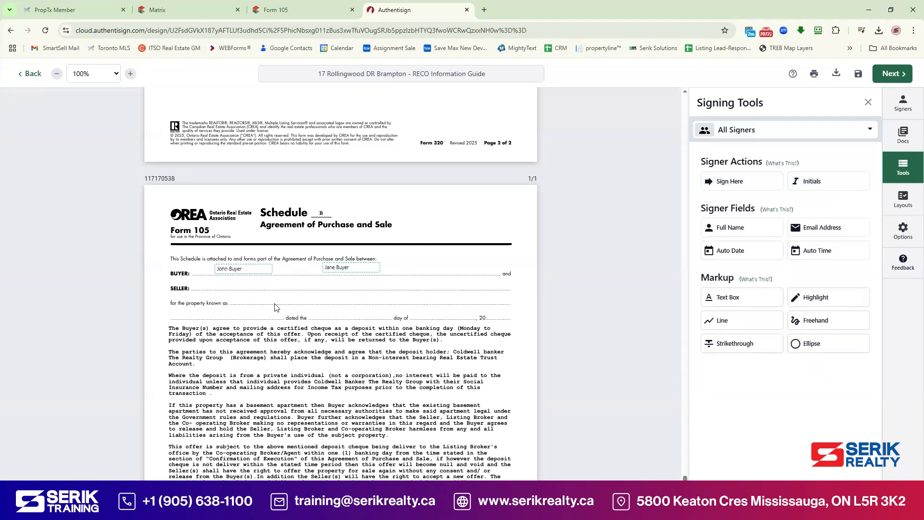
{"action": "left_click", "coordinate": [295, 266]}
Step: Enter '&' in the text box and move the second buyer's name beside it
{"action": "left_click", "coordinate": [293, 267]}
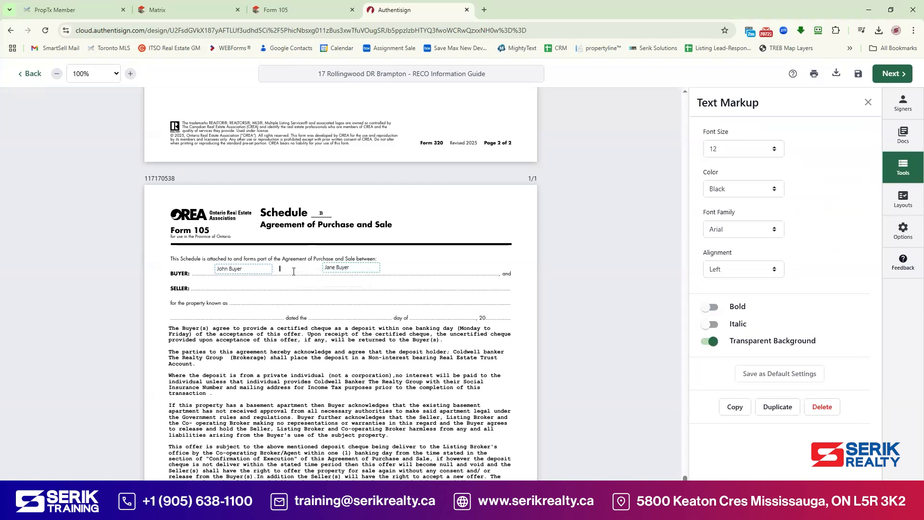
{"action": "left_click_drag", "start_coordinate": [337, 268], "coordinate": [309, 268]}
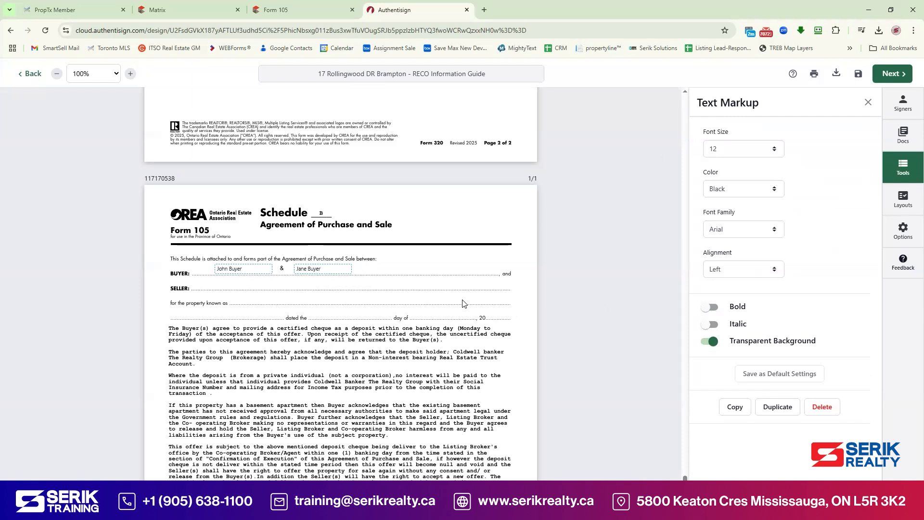
{"action": "left_click", "coordinate": [506, 231]}
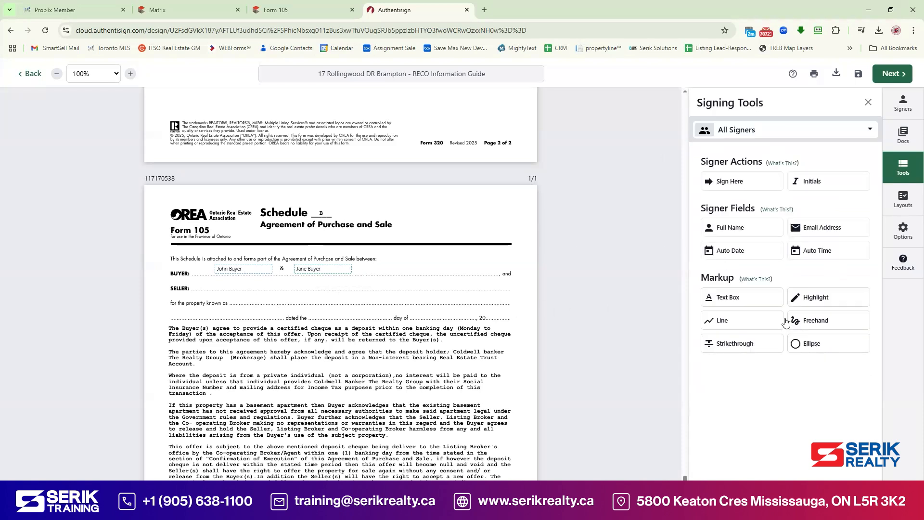
Step: Add an empty text box on Schedule B's SELLER line
{"action": "left_click", "coordinate": [738, 297]}
{"action": "left_click", "coordinate": [211, 283]}
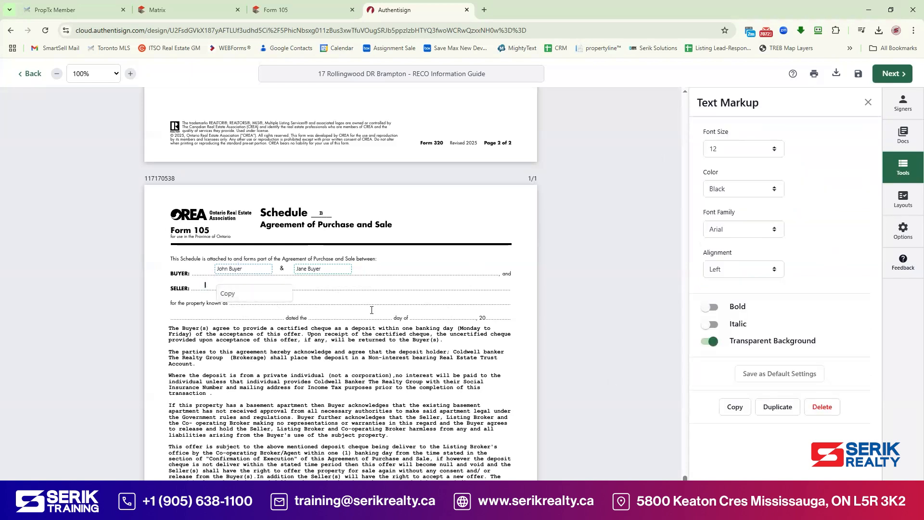
{"action": "left_click", "coordinate": [357, 296]}
{"action": "left_click", "coordinate": [217, 283]}
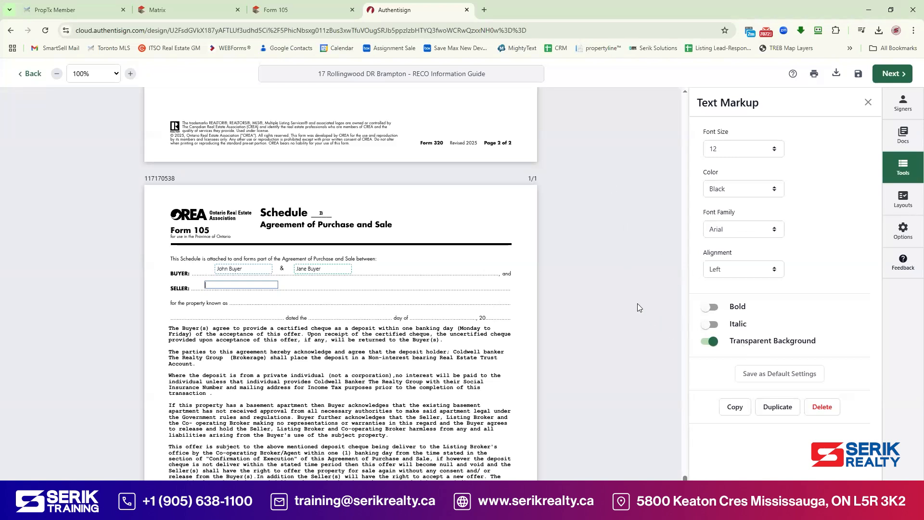
{"action": "left_click", "coordinate": [397, 244]}
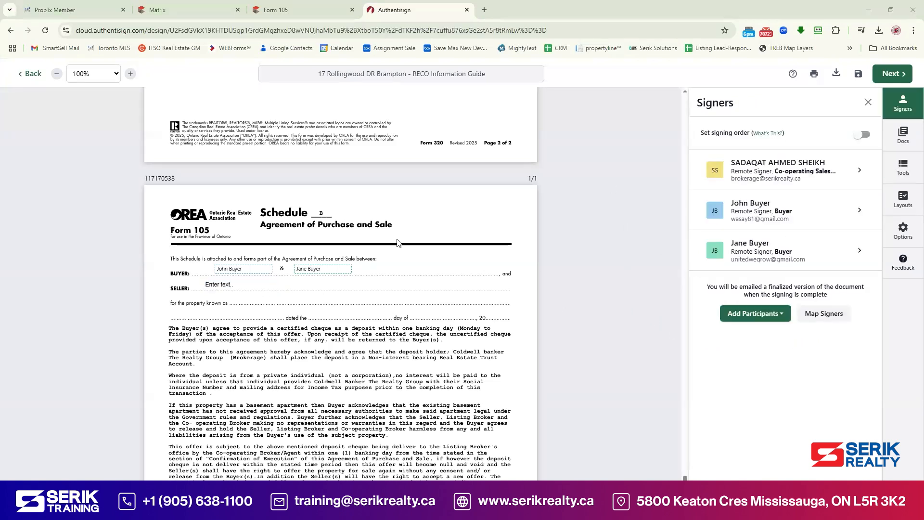
{"action": "scroll", "coordinate": [393, 213], "scroll_direction": "up", "scroll_amount": 7}
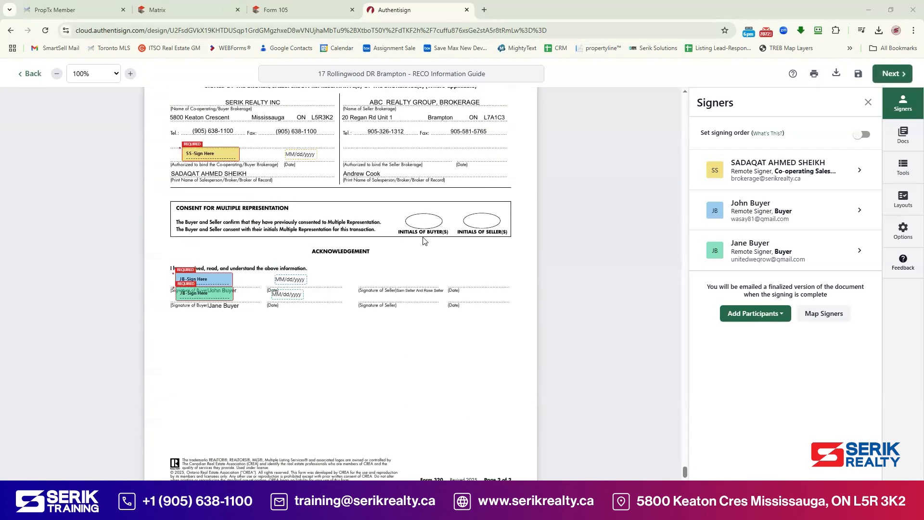
{"action": "scroll", "coordinate": [338, 231], "scroll_direction": "up", "scroll_amount": 8}
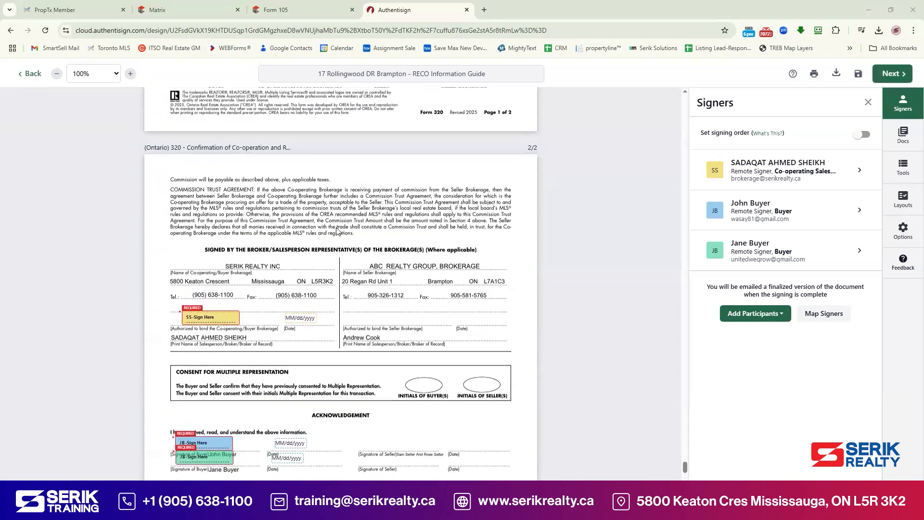
{"action": "scroll", "coordinate": [338, 232], "scroll_direction": "up", "scroll_amount": 4}
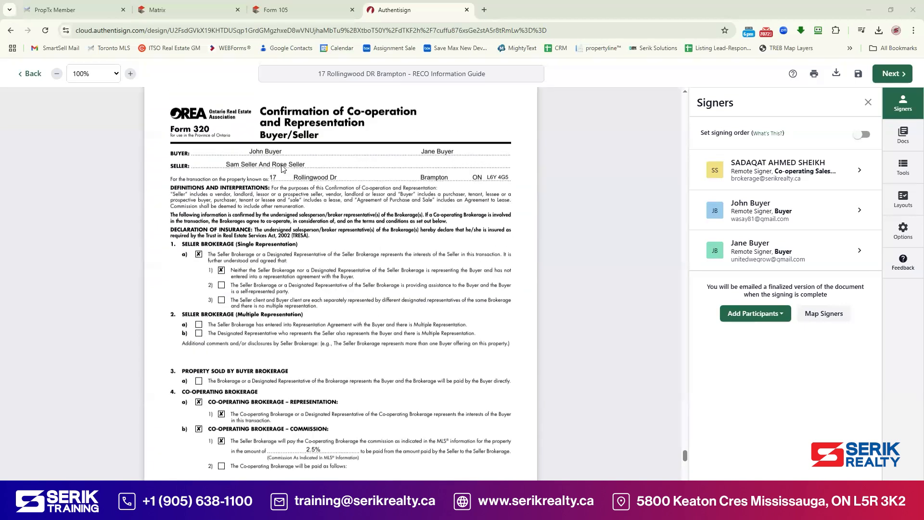
{"action": "scroll", "coordinate": [431, 267], "scroll_direction": "down", "scroll_amount": 3}
{"action": "scroll", "coordinate": [432, 263], "scroll_direction": "up", "scroll_amount": 9}
{"action": "scroll", "coordinate": [431, 261], "scroll_direction": "up", "scroll_amount": 15}
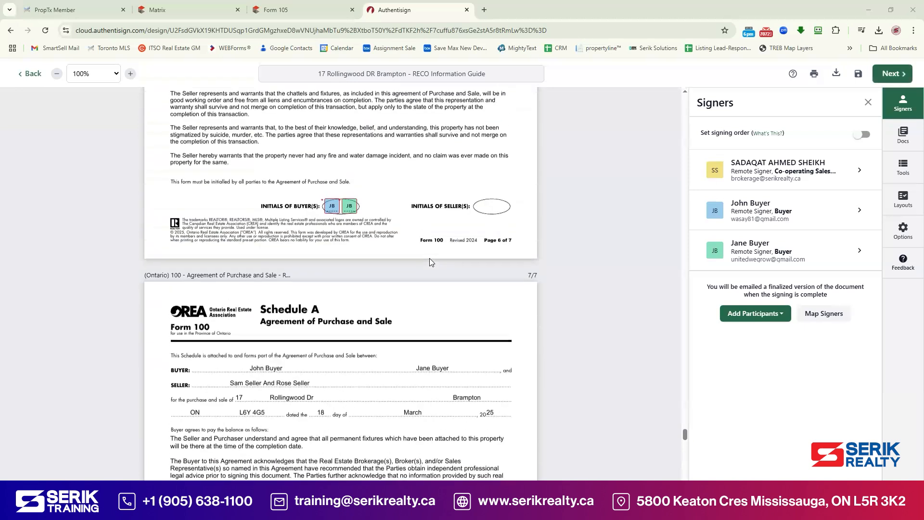
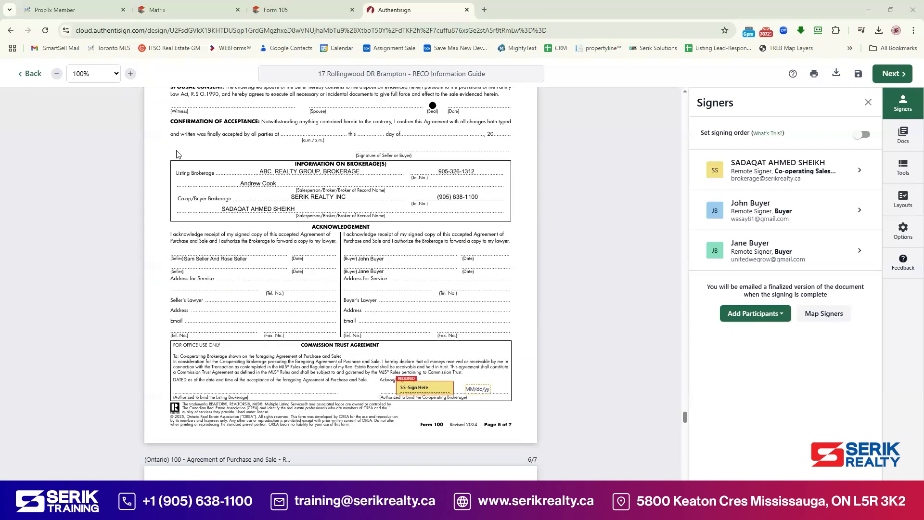
Step: Save the RECO Information Guide signing as a draft and return to the Signings list
{"action": "left_click", "coordinate": [33, 75]}
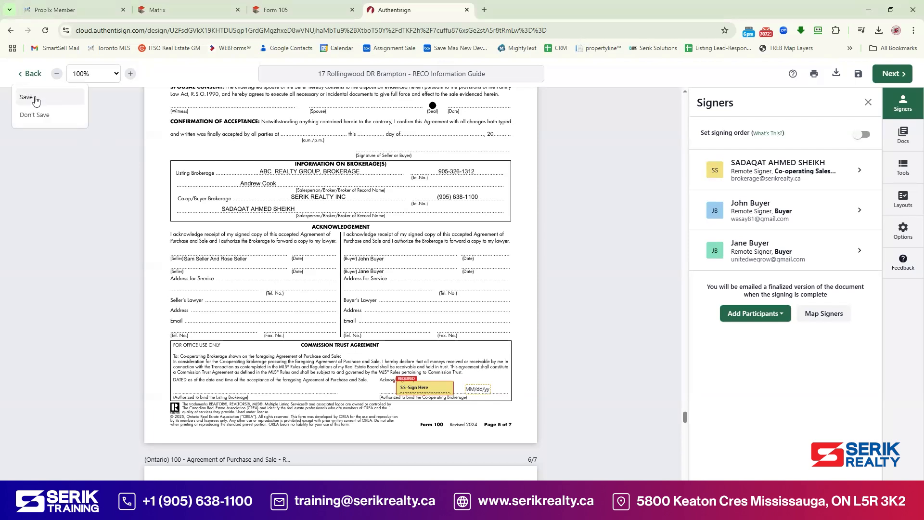
{"action": "left_click", "coordinate": [35, 100]}
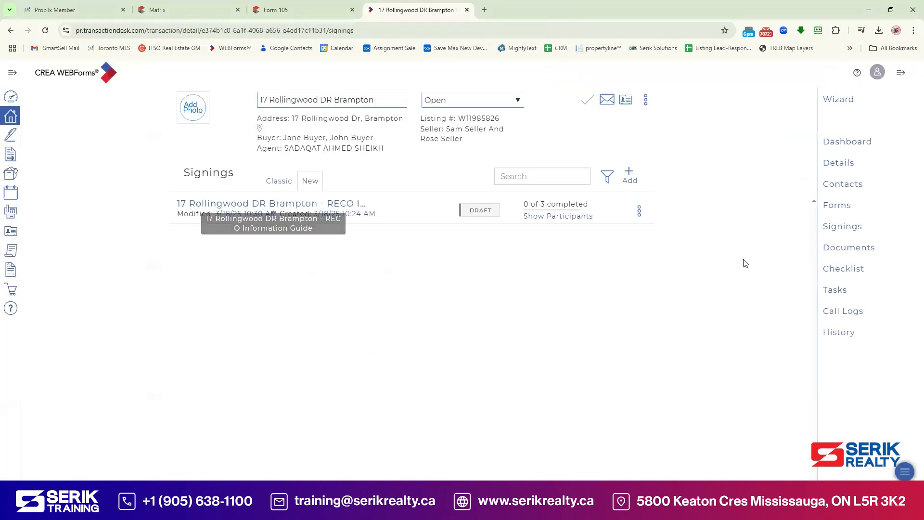
Step: Edit the joint seller contact to keep one seller's name and clear the Legal Name
{"action": "left_click", "coordinate": [843, 185]}
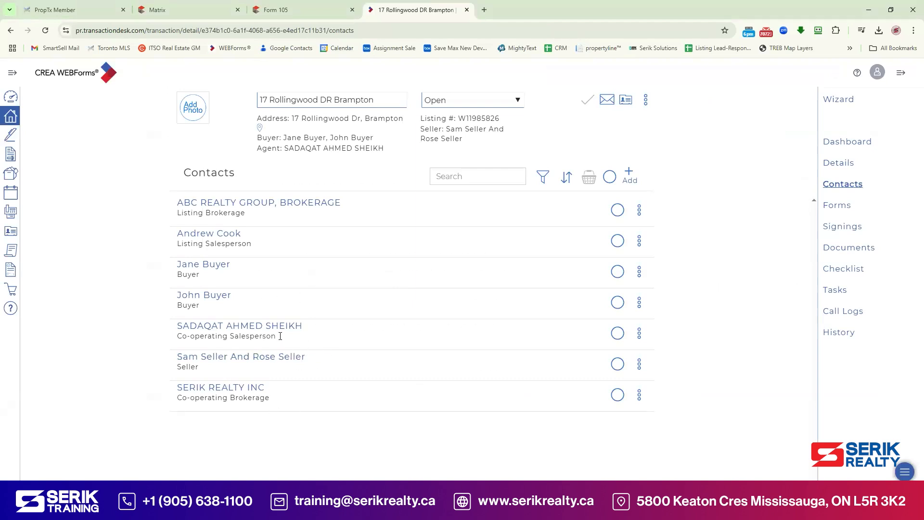
{"action": "left_click", "coordinate": [227, 357]}
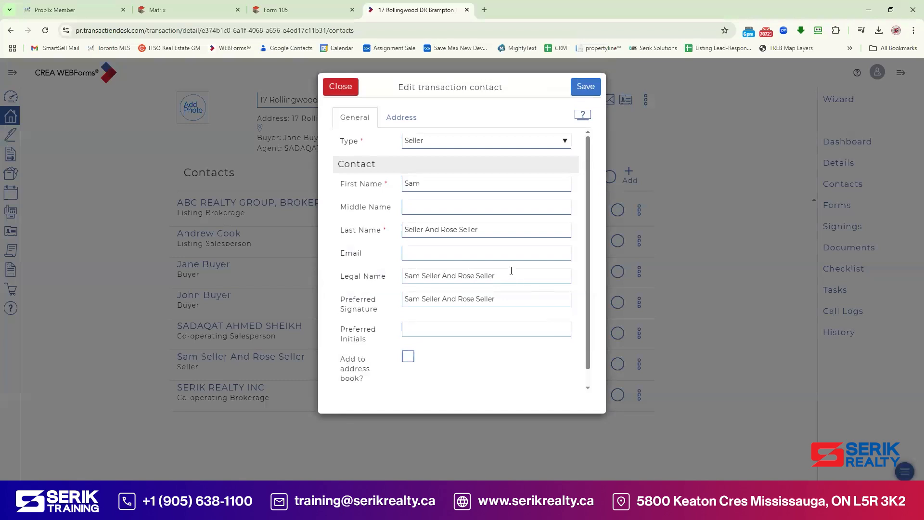
{"action": "left_click_drag", "start_coordinate": [442, 230], "coordinate": [523, 234]}
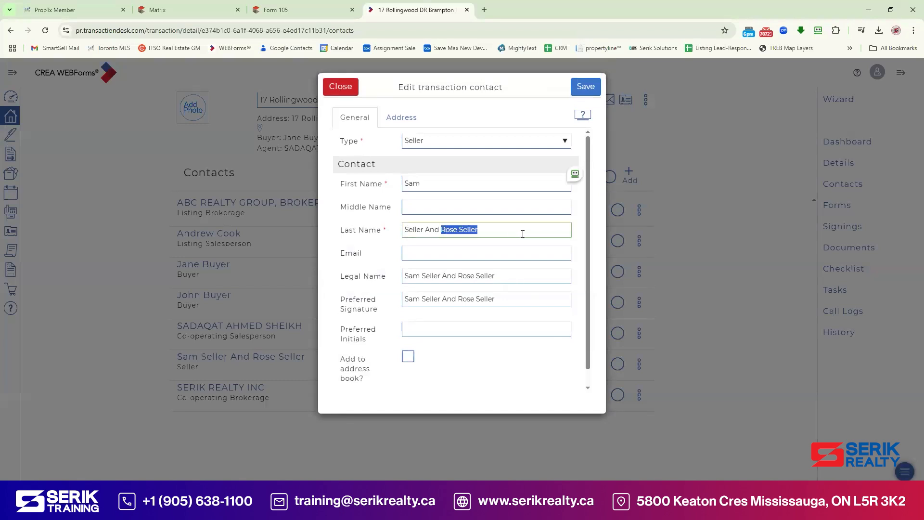
{"action": "key", "text": "BackSpace"}
{"action": "mouse_move", "coordinate": [518, 282]}
{"action": "left_mouse_down"}
{"action": "mouse_move", "coordinate": [385, 277]}
{"action": "mouse_move", "coordinate": [522, 202]}
{"action": "left_mouse_up"}
{"action": "key", "text": "BackSpace"}
{"action": "key", "text": "BackSpace"}
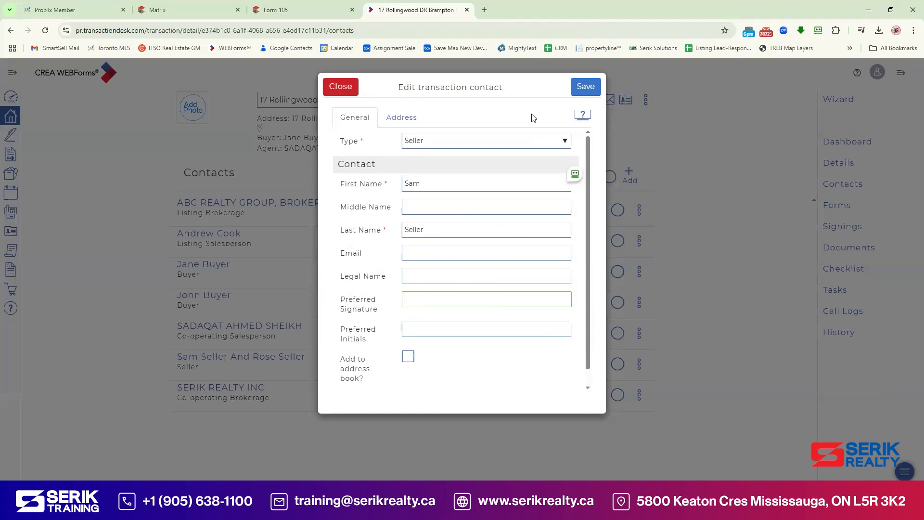
{"action": "left_click", "coordinate": [586, 86]}
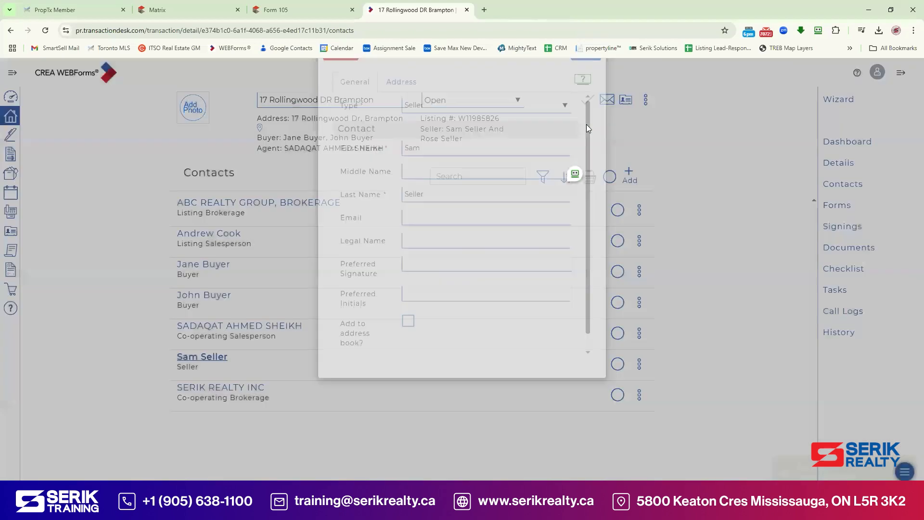
Step: Create a new Seller contact with the second seller's first and last name
{"action": "left_click", "coordinate": [628, 177]}
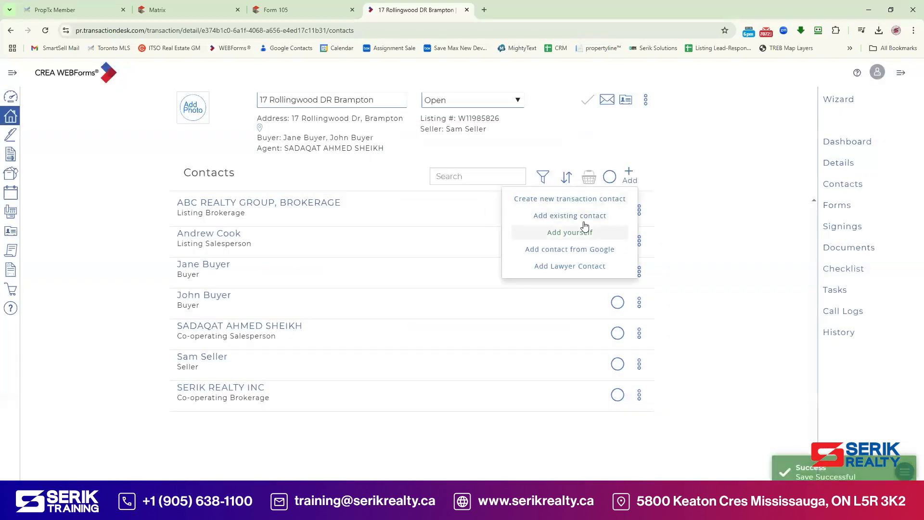
{"action": "left_click", "coordinate": [584, 200]}
{"action": "left_click", "coordinate": [453, 141]}
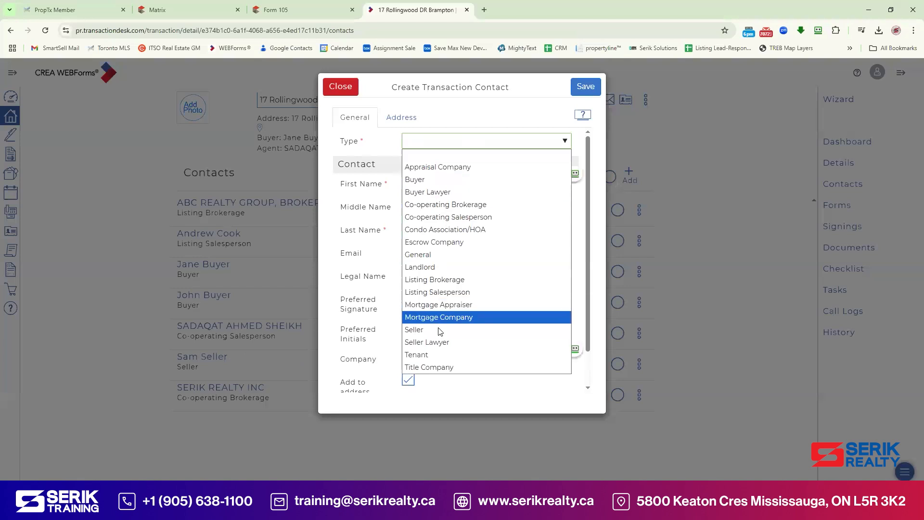
{"action": "left_click", "coordinate": [439, 332]}
{"action": "left_click", "coordinate": [440, 183]}
{"action": "type", "text": "Rose Seller"}
{"action": "left_click_drag", "start_coordinate": [426, 184], "coordinate": [501, 190]}
{"action": "key", "text": "BackSpace"}
{"action": "left_click", "coordinate": [458, 231]}
{"action": "type", "text": "Seller"}
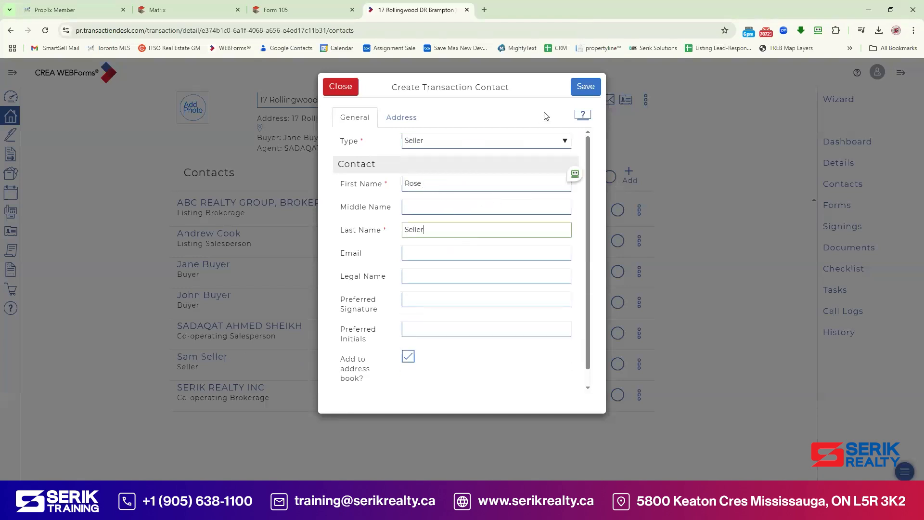
{"action": "left_click", "coordinate": [582, 88]}
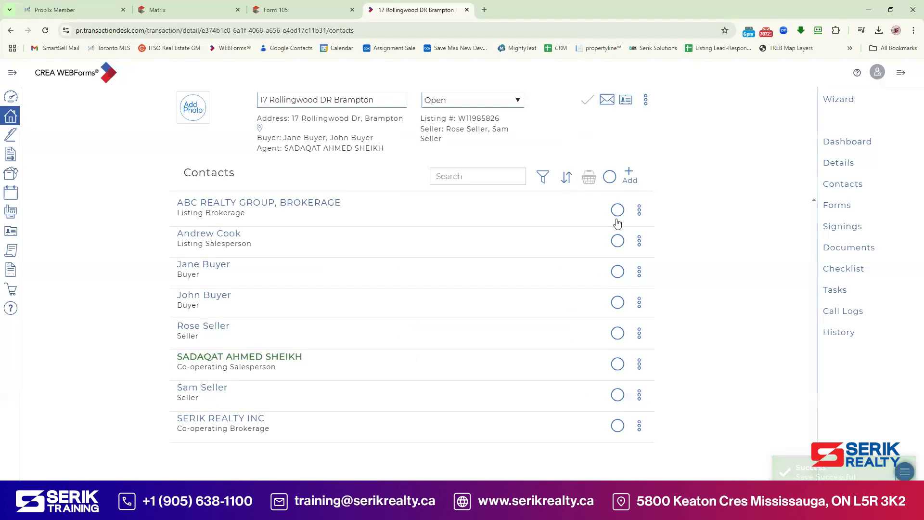
{"action": "left_click", "coordinate": [838, 207]}
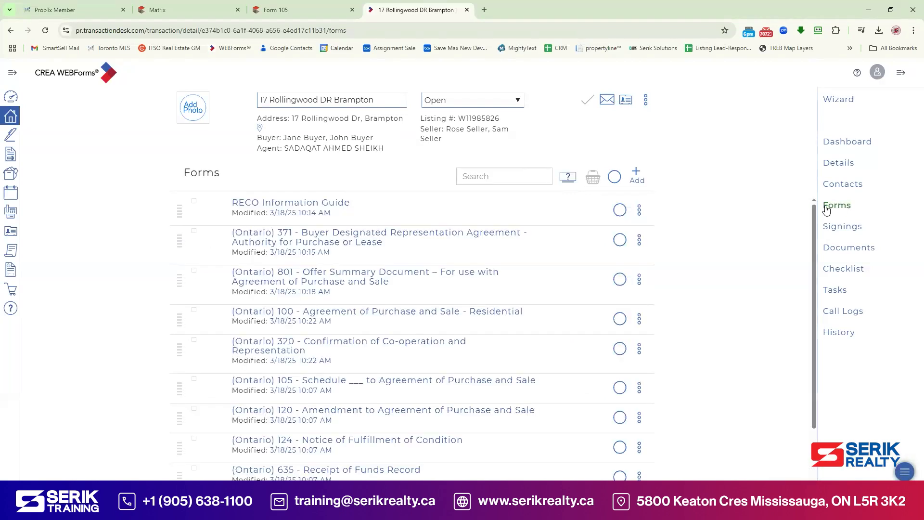
Step: Set the Seller connector on form 100 to '&' to join both sellers' names
{"action": "left_click", "coordinate": [356, 324]}
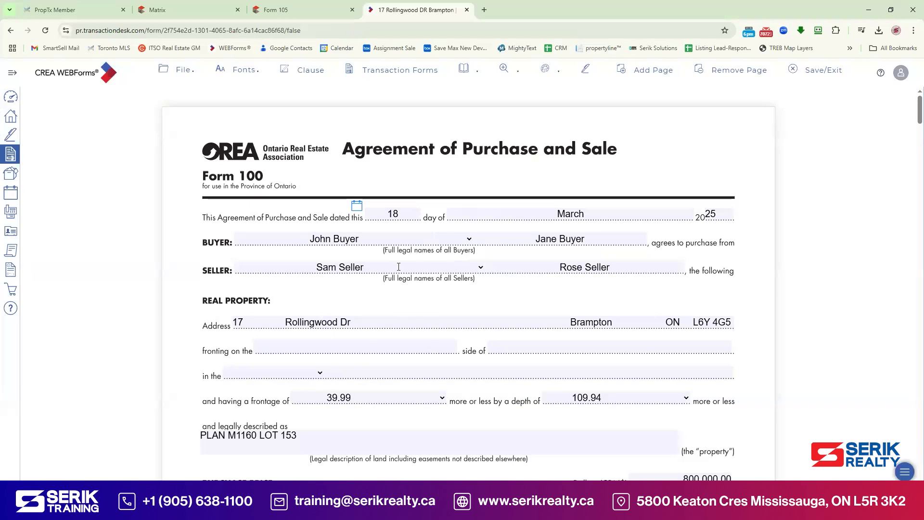
{"action": "left_click", "coordinate": [480, 268]}
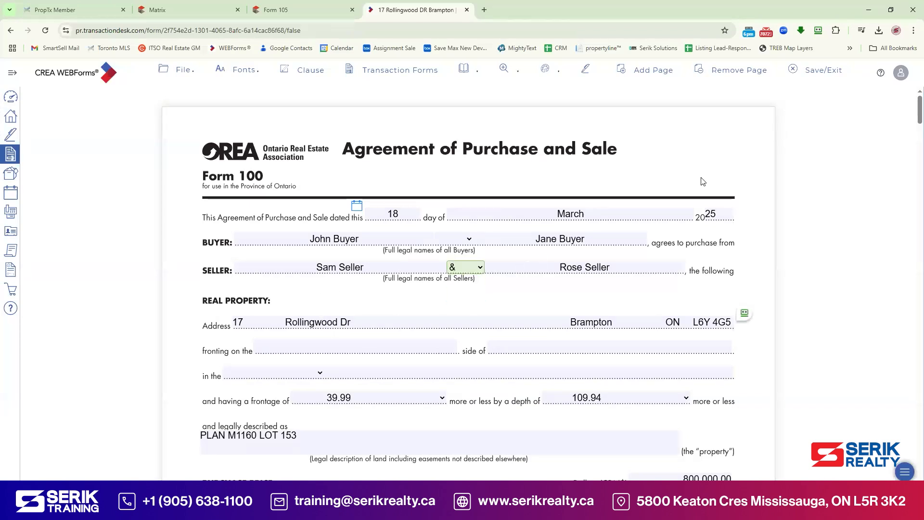
{"action": "left_click", "coordinate": [817, 71]}
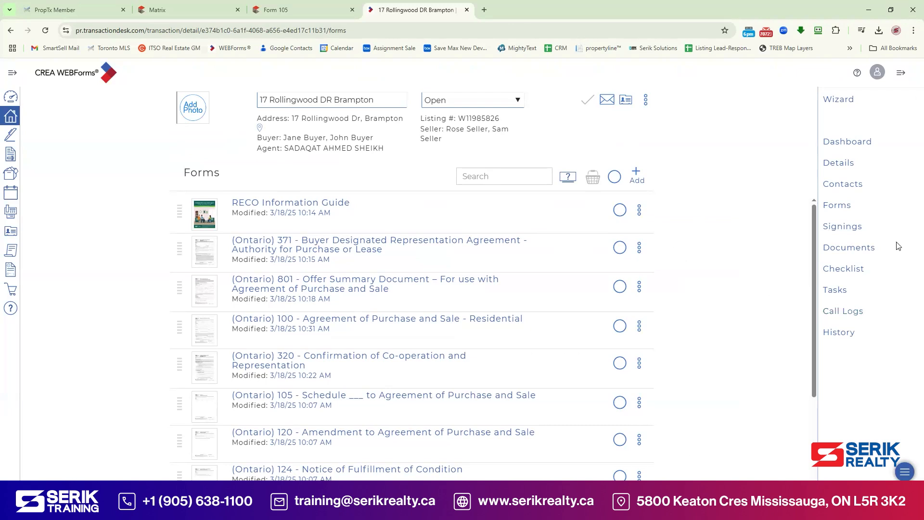
Step: Select the RECO guide and forms 371, 801, 100 and 320, then send them to a new Authentisign signing
{"action": "left_click", "coordinate": [847, 230]}
{"action": "left_click", "coordinate": [620, 364]}
{"action": "left_click", "coordinate": [620, 326]}
{"action": "left_click", "coordinate": [620, 287]}
{"action": "left_click", "coordinate": [620, 248]}
{"action": "left_click", "coordinate": [620, 210]}
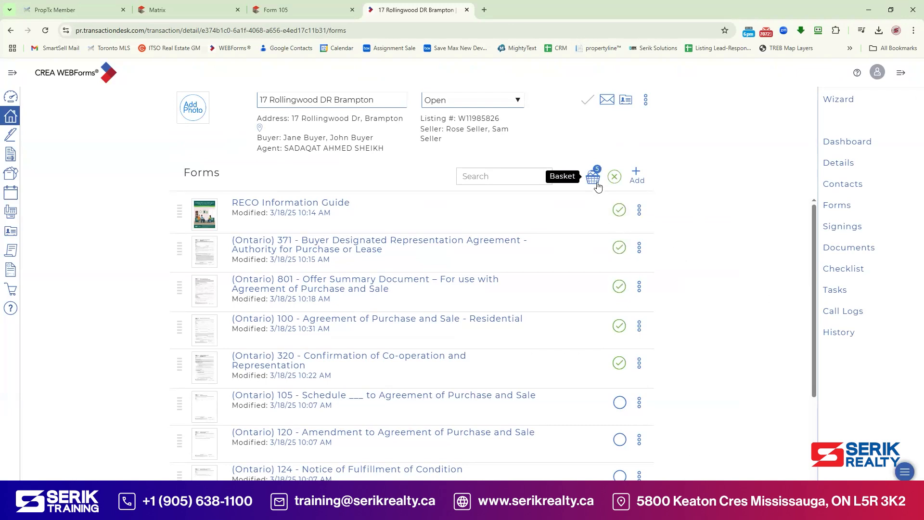
{"action": "left_click", "coordinate": [598, 184]}
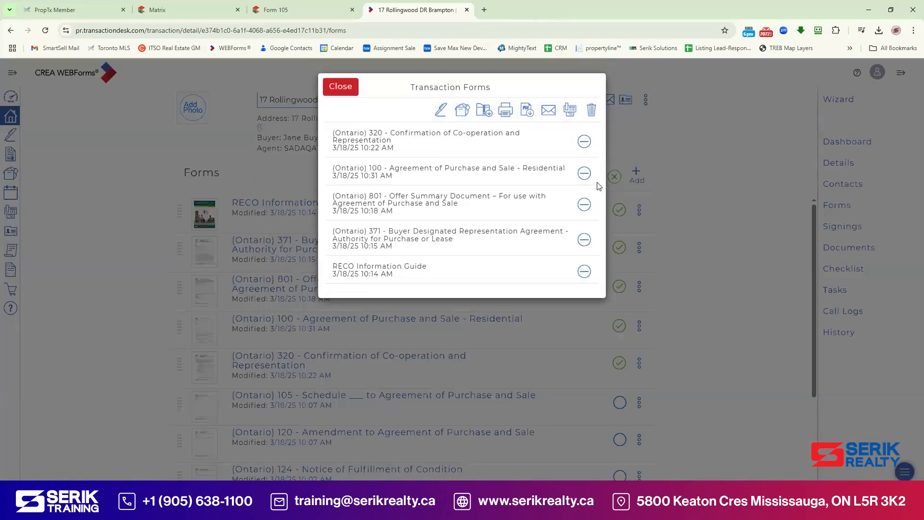
{"action": "left_click", "coordinate": [438, 112]}
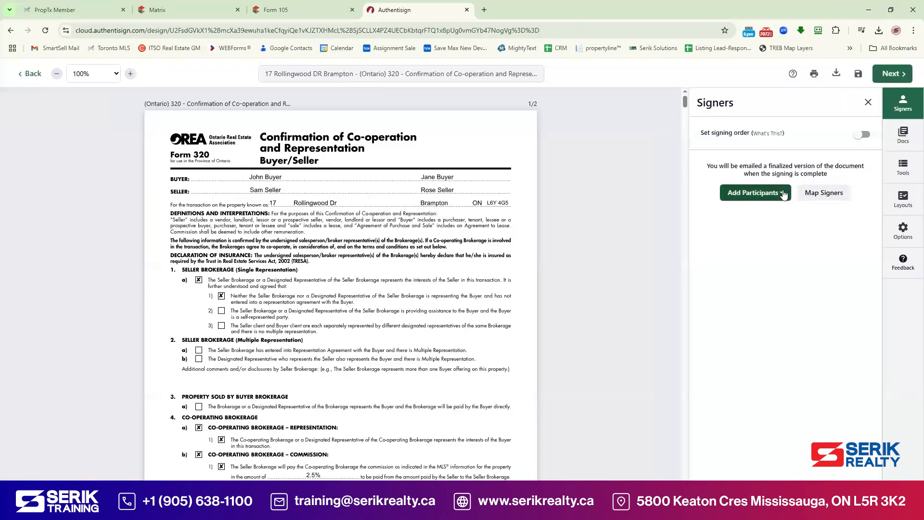
Step: Add the co-operating salesperson and the buyers as signers from the transaction contacts
{"action": "left_click", "coordinate": [780, 194]}
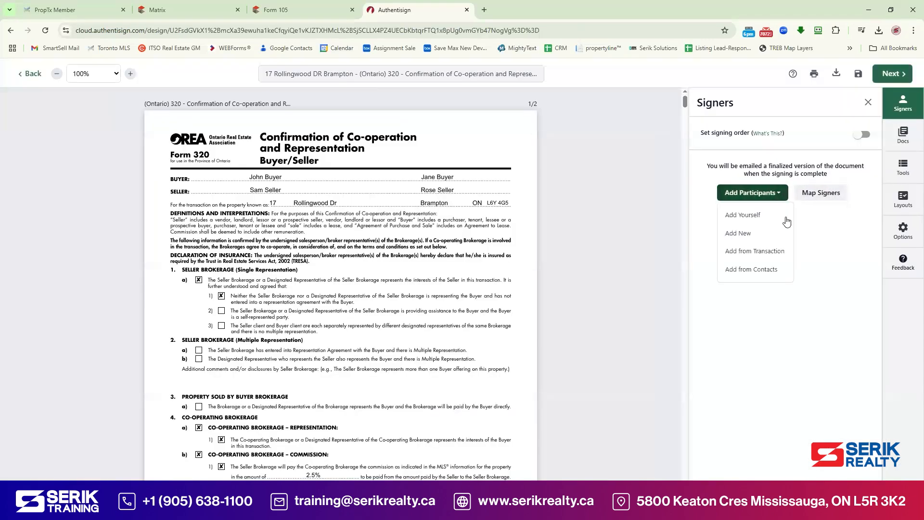
{"action": "left_click", "coordinate": [770, 251]}
{"action": "left_click", "coordinate": [667, 320]}
{"action": "left_click", "coordinate": [666, 291]}
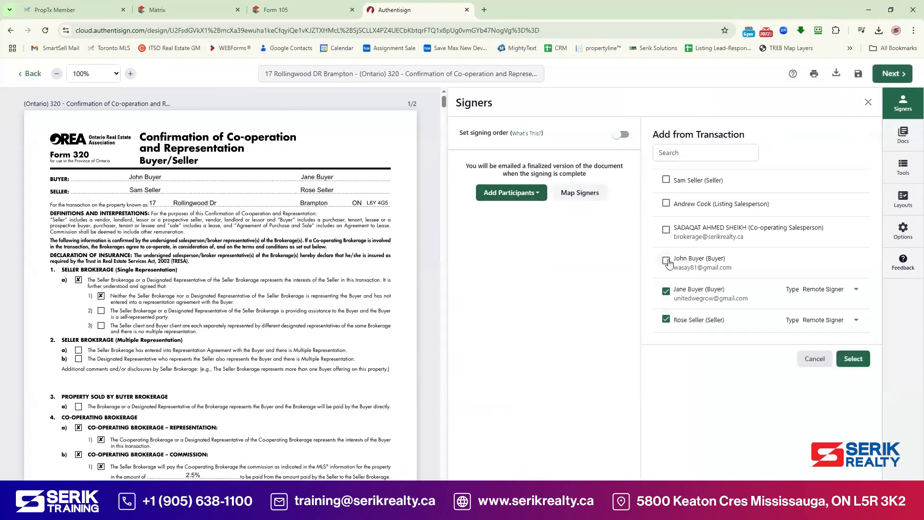
{"action": "left_click", "coordinate": [666, 320]}
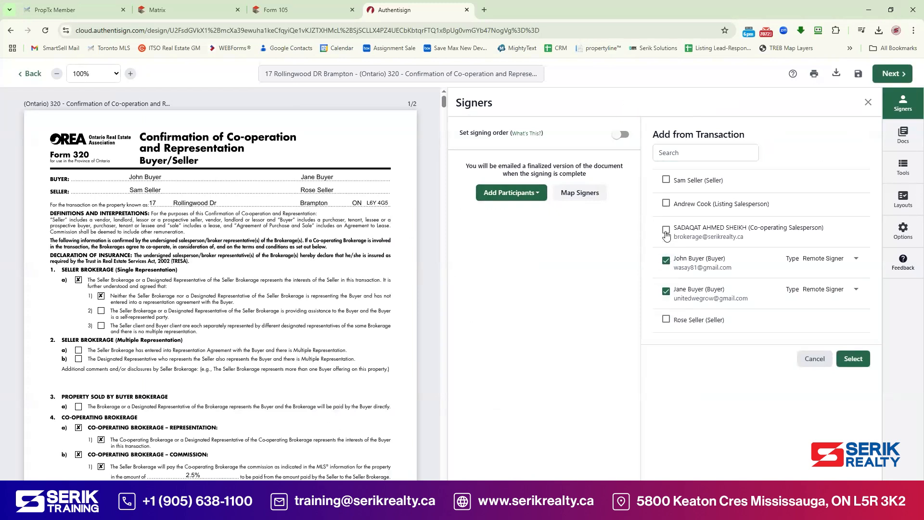
{"action": "left_click", "coordinate": [666, 234]}
{"action": "left_click", "coordinate": [850, 368]}
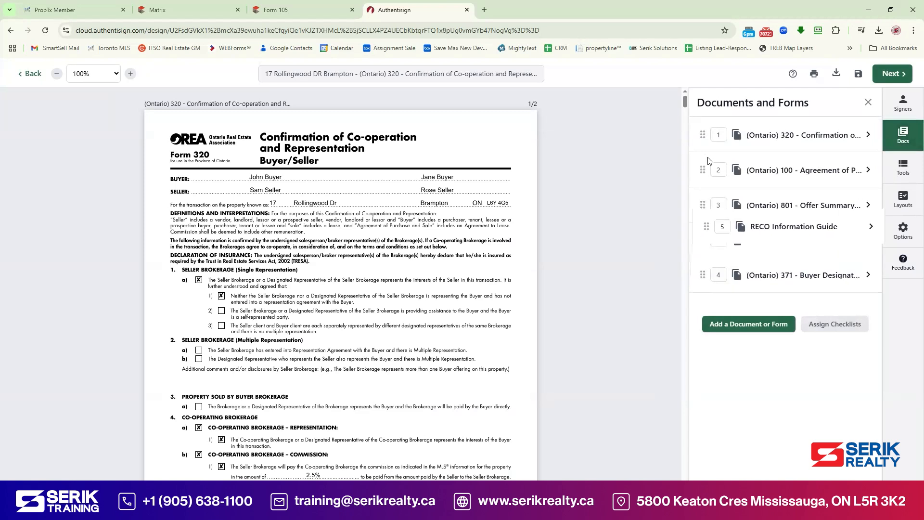
Step: Reorder the documents as RECO Information Guide, 371, 801, 100, then 320
{"action": "left_click_drag", "start_coordinate": [707, 161], "coordinate": [708, 136]}
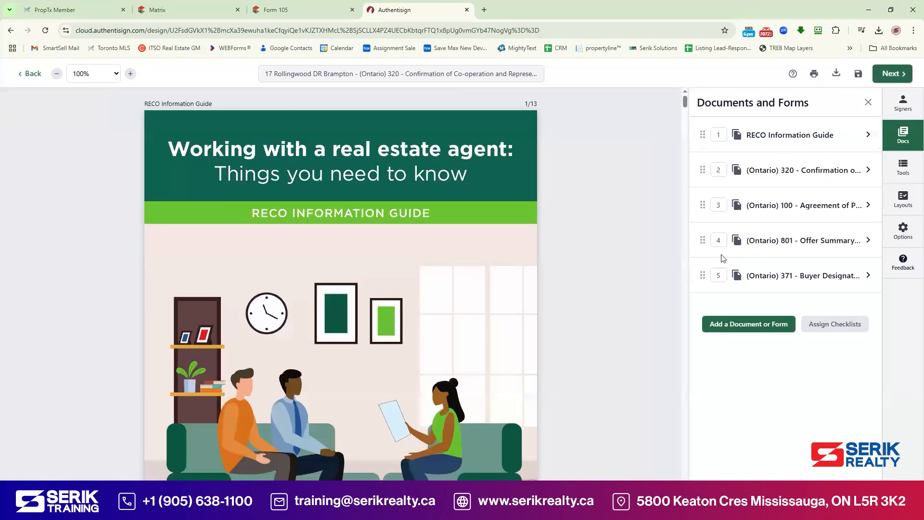
{"action": "left_click_drag", "start_coordinate": [703, 275], "coordinate": [701, 170]}
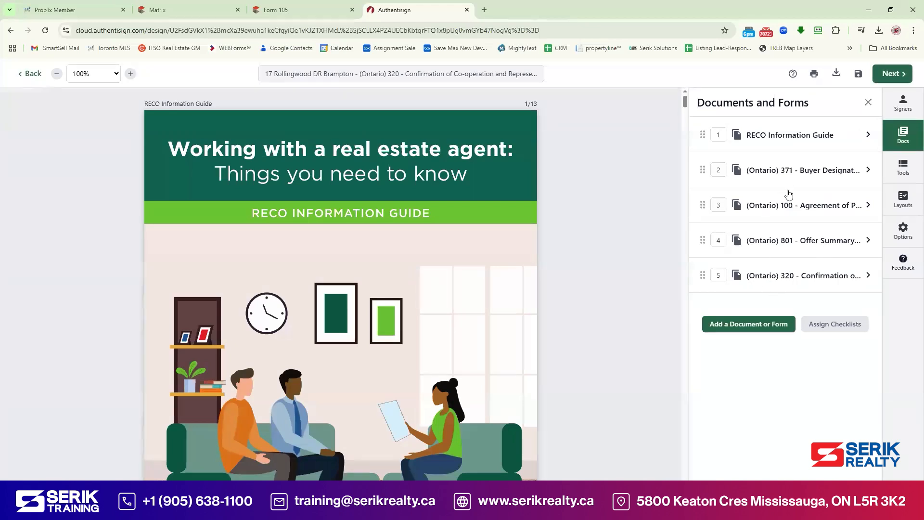
{"action": "left_click_drag", "start_coordinate": [703, 237], "coordinate": [703, 204]}
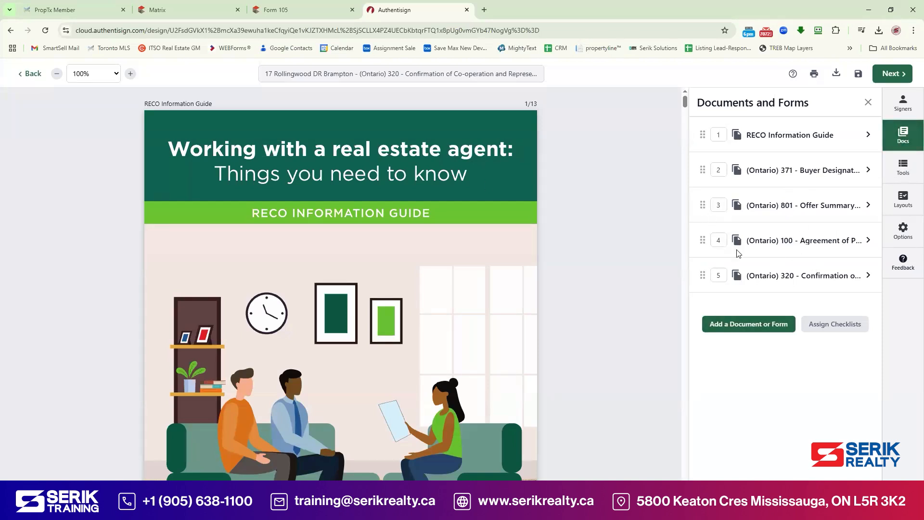
{"action": "left_click", "coordinate": [888, 179]}
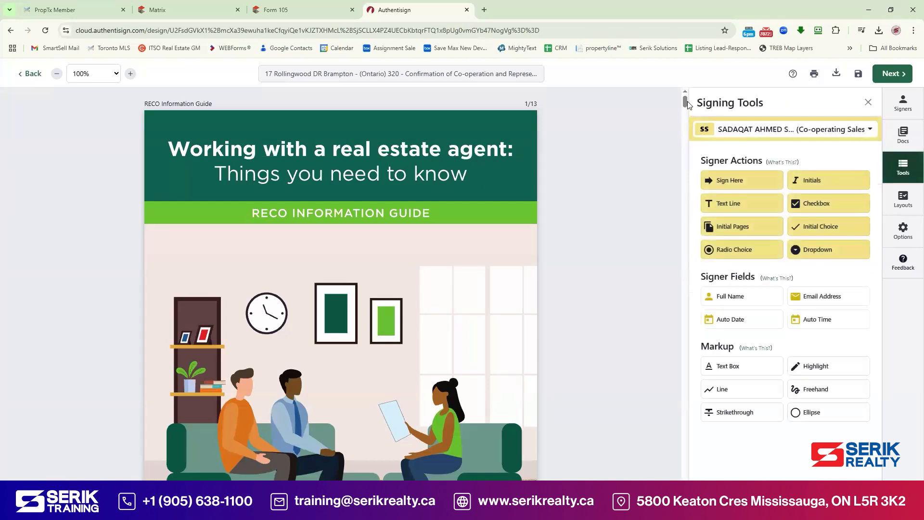
Step: Place signature and date fields for all signers on the acknowledgement, aligning each on its line
{"action": "mouse_move", "coordinate": [685, 102]}
{"action": "left_mouse_down"}
{"action": "mouse_move", "coordinate": [679, 312]}
{"action": "mouse_move", "coordinate": [680, 278]}
{"action": "left_mouse_up"}
{"action": "left_click", "coordinate": [783, 131]}
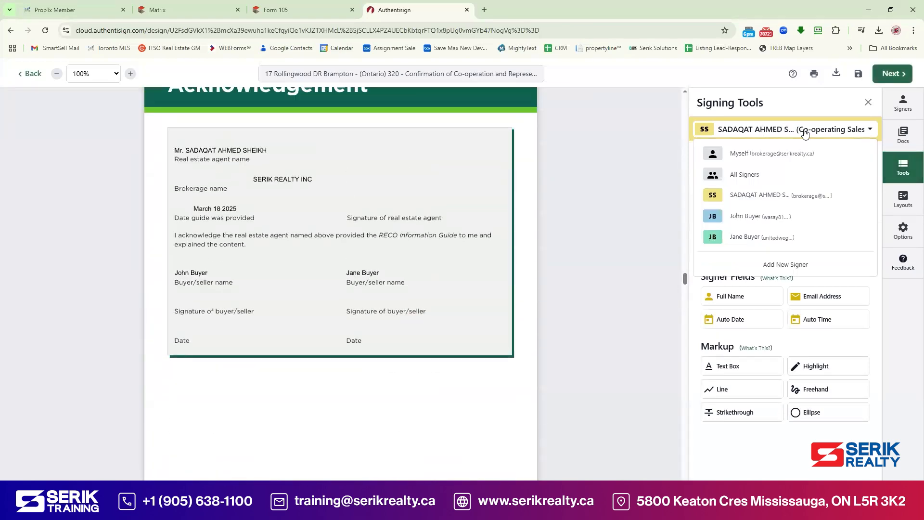
{"action": "left_click", "coordinate": [756, 177]}
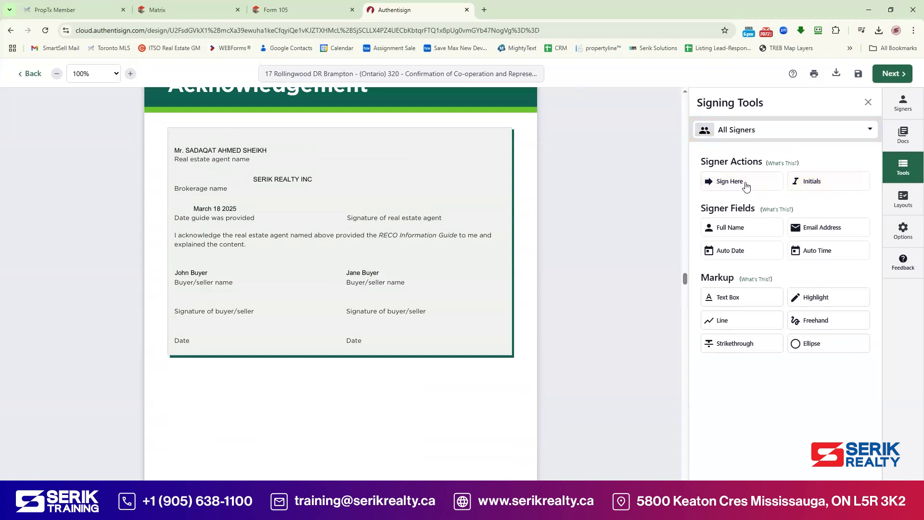
{"action": "mouse_move", "coordinate": [394, 167]}
{"action": "left_mouse_down"}
{"action": "mouse_move", "coordinate": [408, 179]}
{"action": "mouse_move", "coordinate": [281, 264]}
{"action": "mouse_move", "coordinate": [199, 302]}
{"action": "left_mouse_up"}
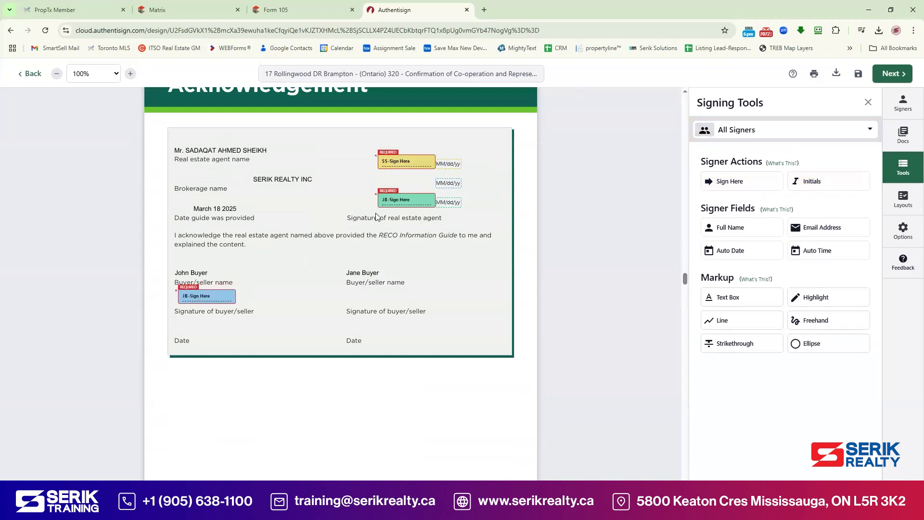
{"action": "left_click_drag", "start_coordinate": [444, 188], "coordinate": [189, 331]}
{"action": "left_click_drag", "start_coordinate": [409, 208], "coordinate": [383, 306]}
{"action": "left_click_drag", "start_coordinate": [448, 202], "coordinate": [376, 326]}
{"action": "left_click_drag", "start_coordinate": [415, 158], "coordinate": [452, 181]}
Step: Add a co-operating salesperson signature field to the Declaration of Insurance
{"action": "scroll", "coordinate": [477, 208], "scroll_direction": "down", "scroll_amount": 1}
{"action": "scroll", "coordinate": [478, 207], "scroll_direction": "down", "scroll_amount": 12}
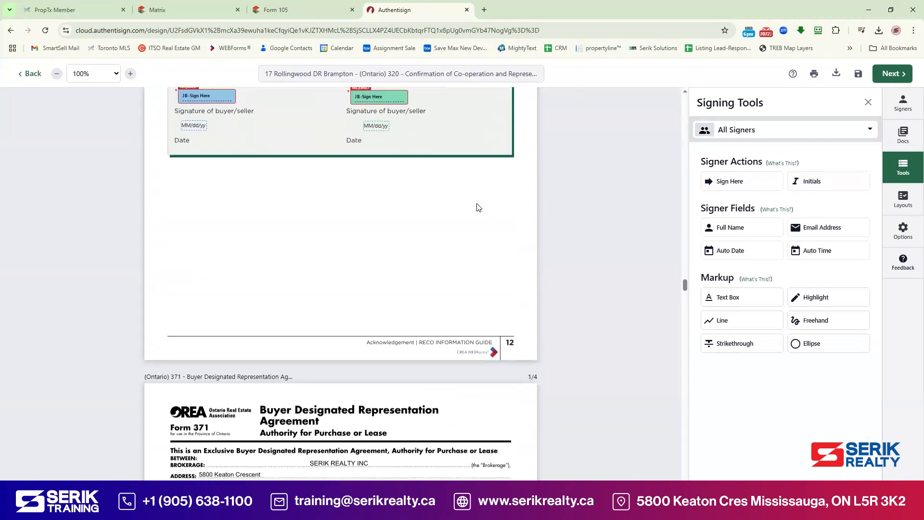
{"action": "scroll", "coordinate": [479, 208], "scroll_direction": "down", "scroll_amount": 12}
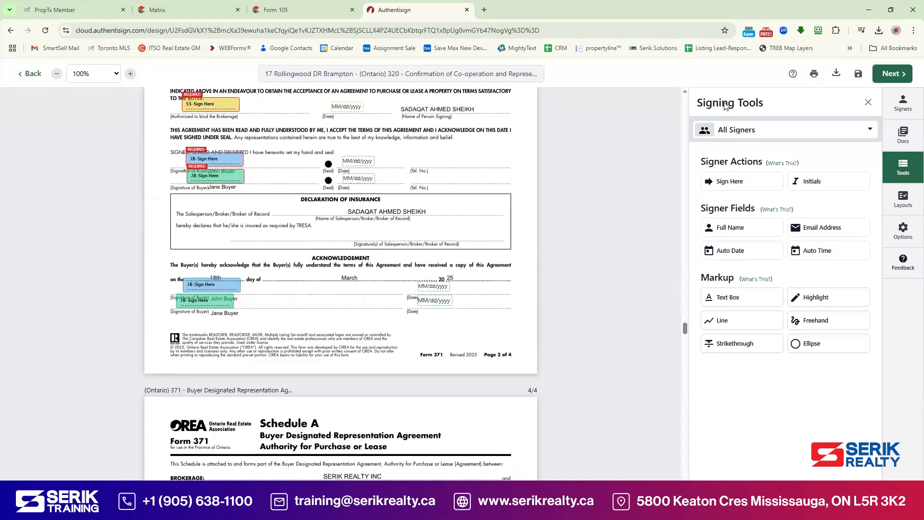
{"action": "left_click", "coordinate": [749, 130]}
{"action": "left_click", "coordinate": [747, 195]}
{"action": "left_click_drag", "start_coordinate": [749, 181], "coordinate": [420, 233]}
Step: Delete the unneeded buyer signature fields and the buyers' initials on the multiple representation consent
{"action": "scroll", "coordinate": [428, 266], "scroll_direction": "down", "scroll_amount": 15}
{"action": "scroll", "coordinate": [430, 266], "scroll_direction": "down", "scroll_amount": 19}
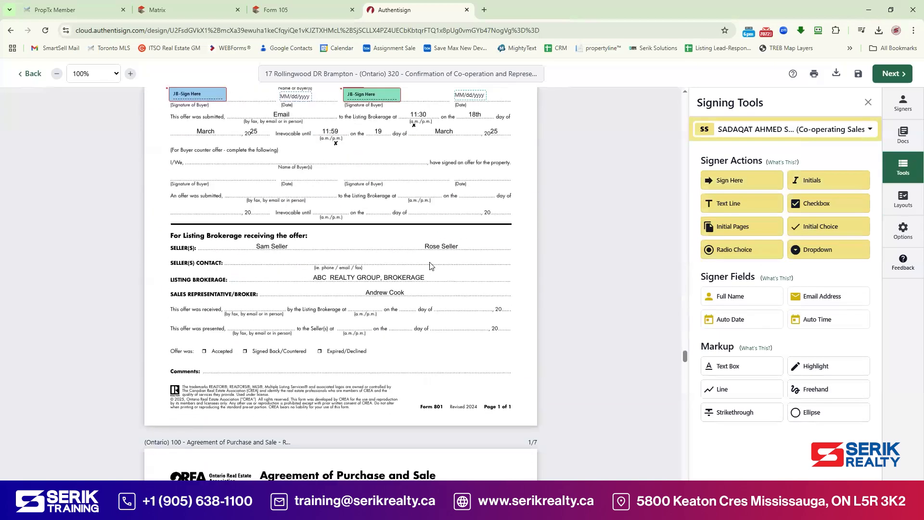
{"action": "scroll", "coordinate": [432, 264], "scroll_direction": "down", "scroll_amount": 18}
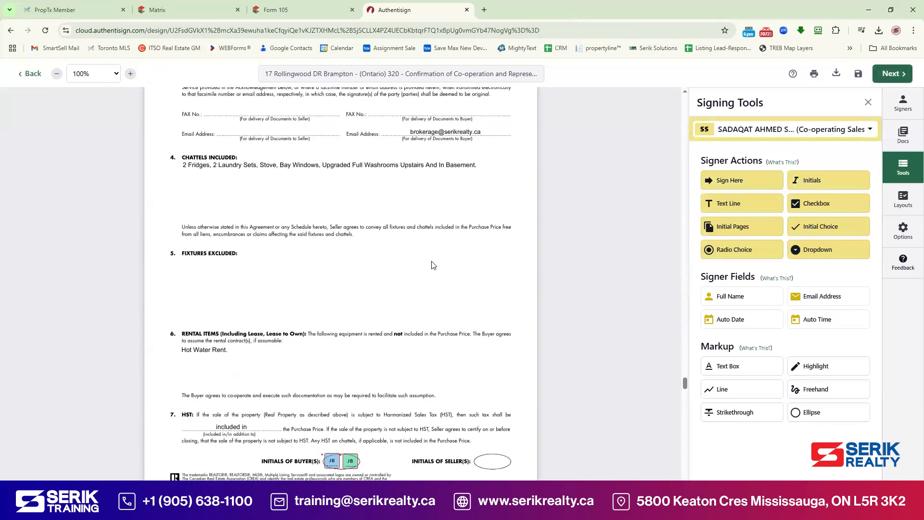
{"action": "scroll", "coordinate": [433, 263], "scroll_direction": "down", "scroll_amount": 18}
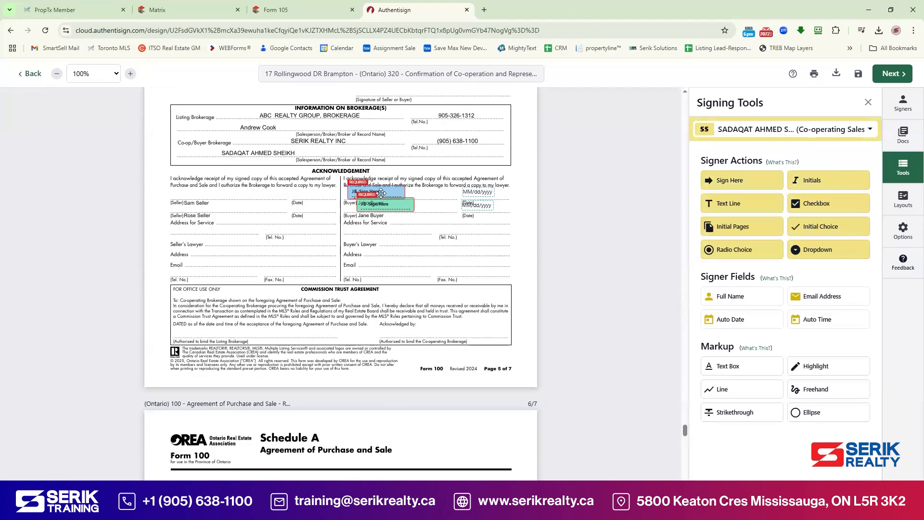
{"action": "left_click", "coordinate": [385, 190]}
{"action": "key", "text": "Delete"}
{"action": "left_click", "coordinate": [392, 205]}
{"action": "key", "text": "Delete"}
{"action": "scroll", "coordinate": [469, 249], "scroll_direction": "down", "scroll_amount": 6}
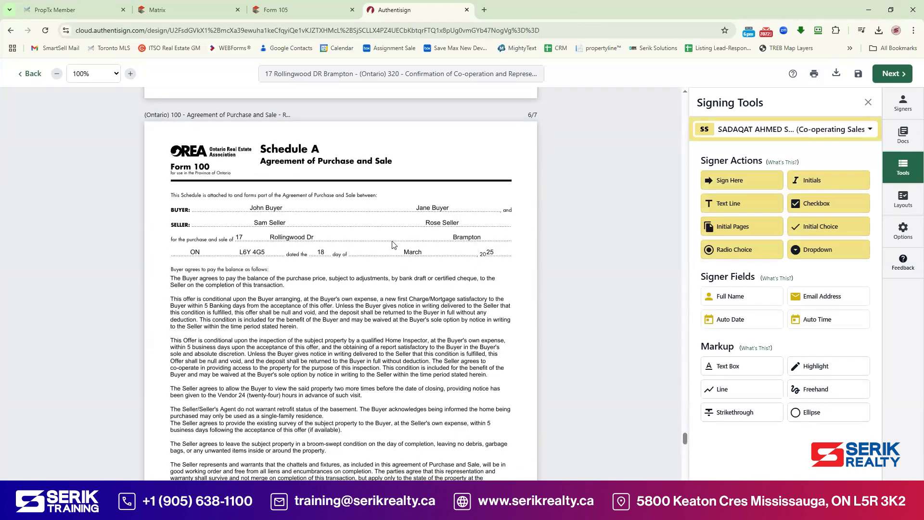
{"action": "scroll", "coordinate": [409, 248], "scroll_direction": "up", "scroll_amount": 8}
{"action": "left_click", "coordinate": [422, 223]}
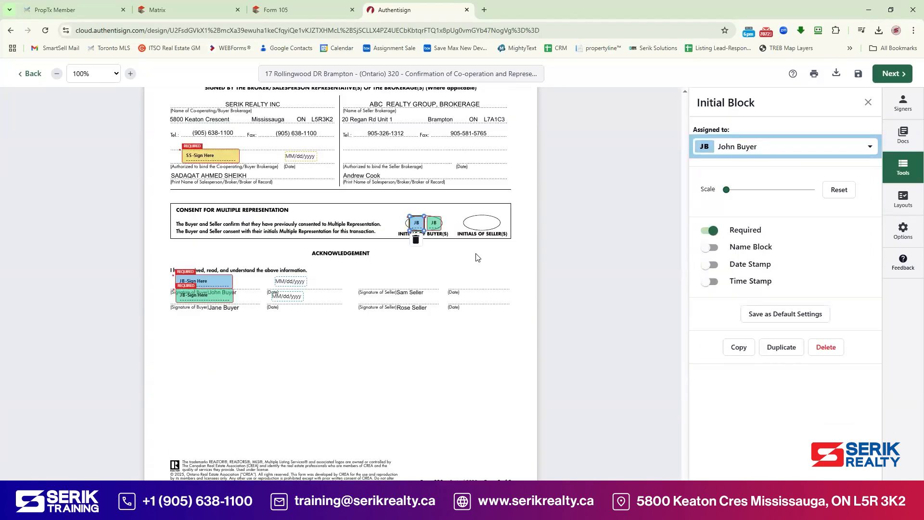
{"action": "key", "text": "Delete"}
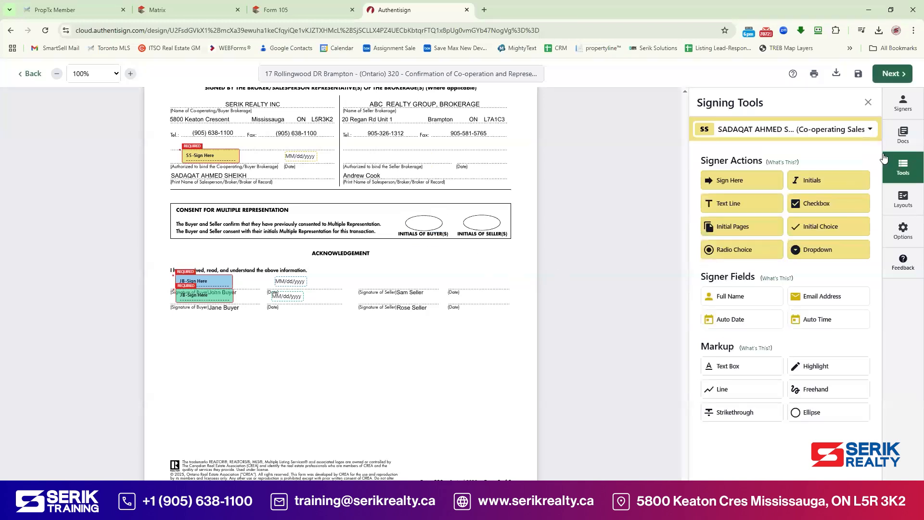
{"action": "left_click", "coordinate": [903, 135]}
Step: Upload file 117170538 (Schedule B) from the computer as the package's sixth document
{"action": "left_click", "coordinate": [745, 332]}
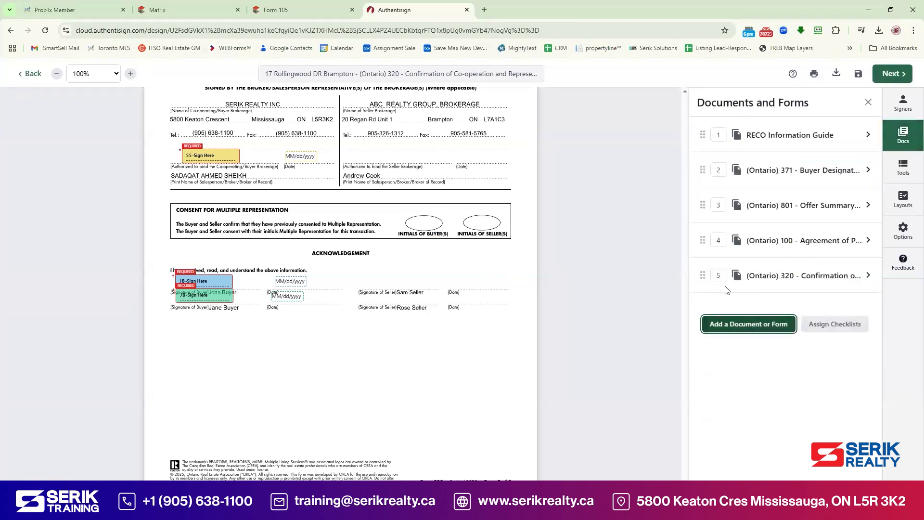
{"action": "left_click", "coordinate": [463, 174]}
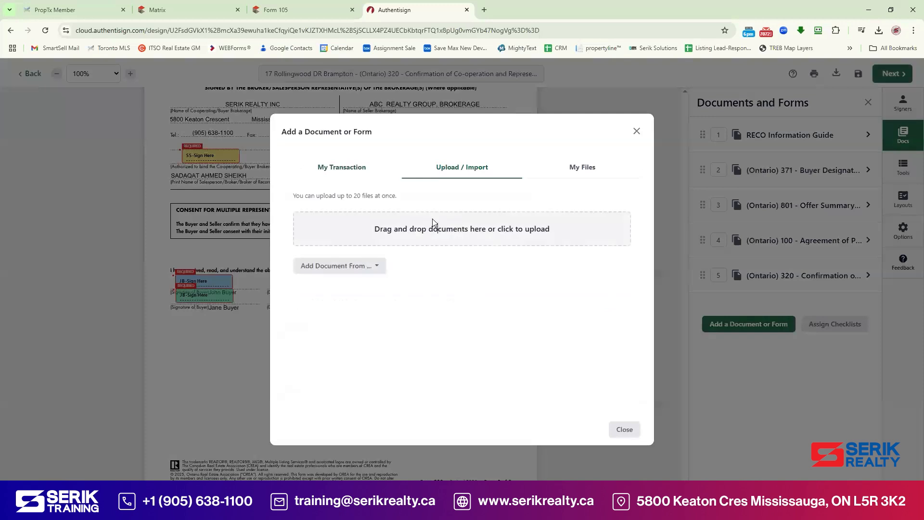
{"action": "left_click", "coordinate": [433, 227]}
{"action": "double_click", "coordinate": [203, 87]}
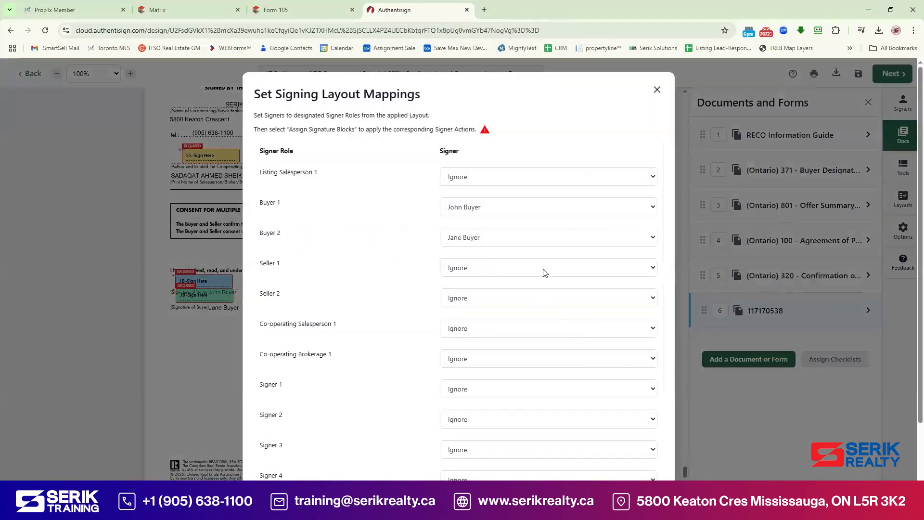
{"action": "scroll", "coordinate": [615, 388], "scroll_direction": "down", "scroll_amount": 3}
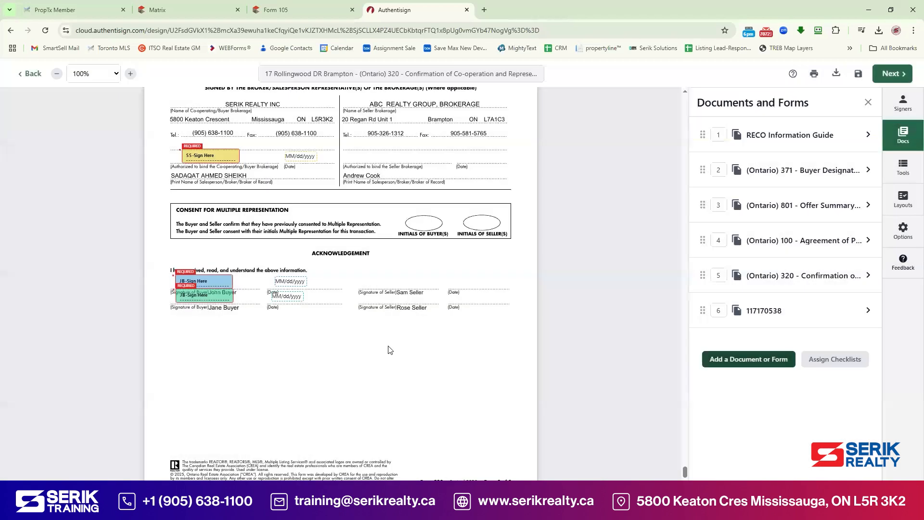
{"action": "scroll", "coordinate": [337, 323], "scroll_direction": "down", "scroll_amount": 12}
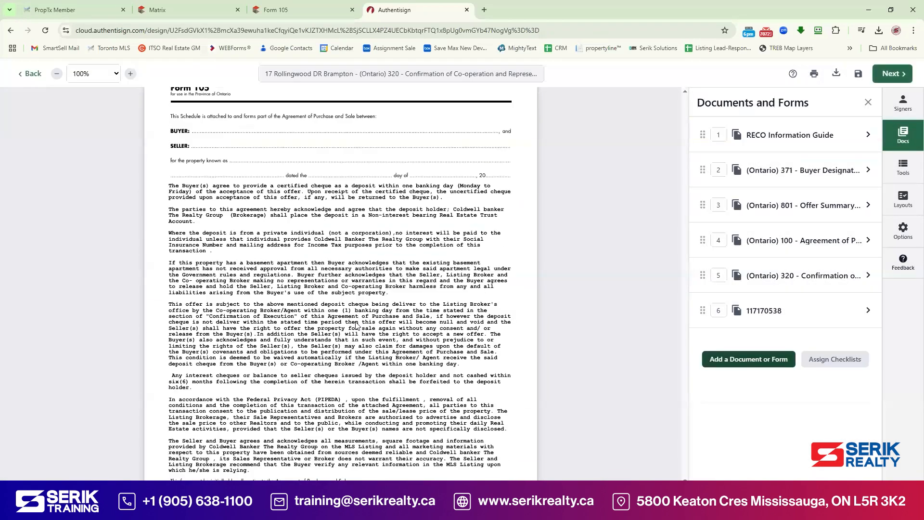
{"action": "scroll", "coordinate": [358, 324], "scroll_direction": "up", "scroll_amount": 5}
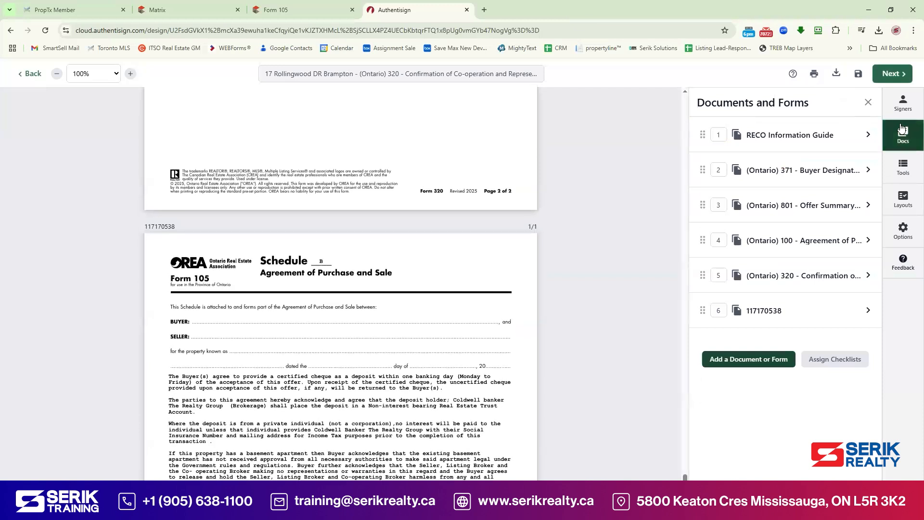
{"action": "left_click", "coordinate": [905, 173]}
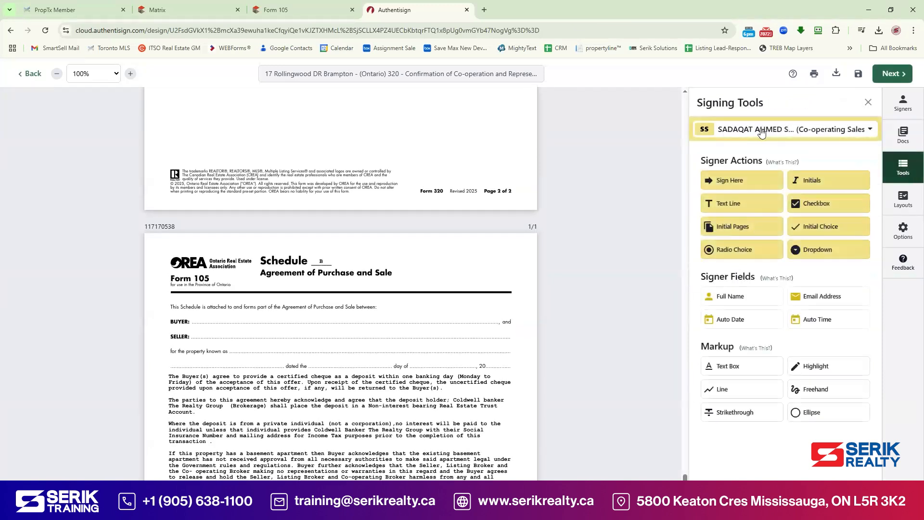
{"action": "left_click", "coordinate": [761, 134]}
Step: Place Full Name fields for the first and second buyers on Schedule B's BUYER line
{"action": "left_click", "coordinate": [758, 214]}
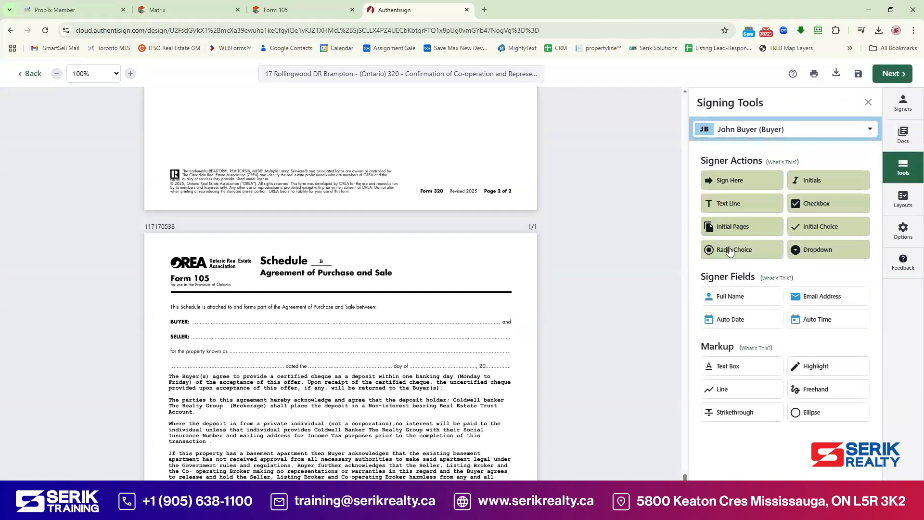
{"action": "left_click", "coordinate": [210, 316]}
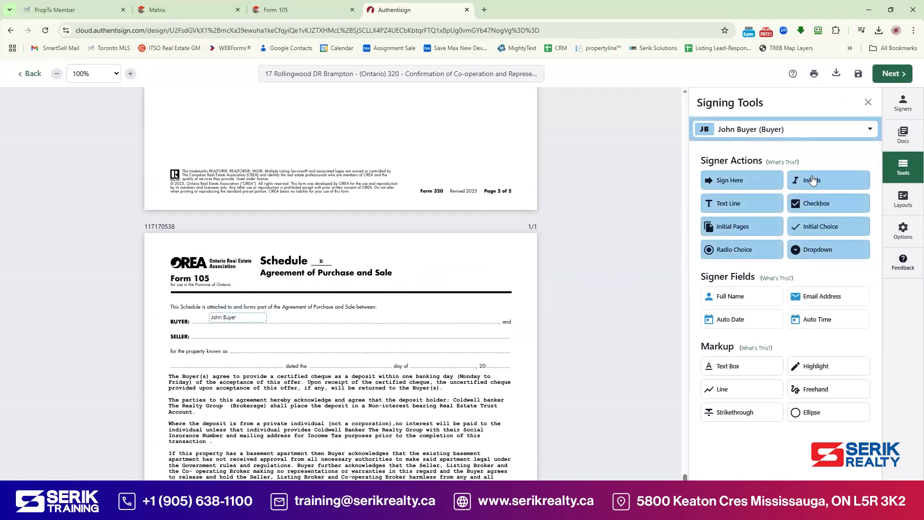
{"action": "left_click", "coordinate": [757, 135]}
{"action": "left_click", "coordinate": [754, 242]}
{"action": "left_click", "coordinate": [725, 303]}
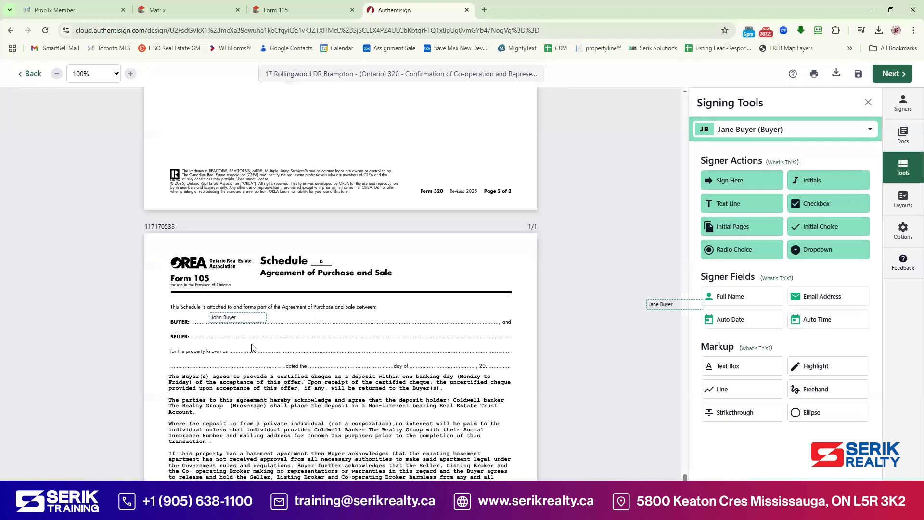
{"action": "left_click", "coordinate": [294, 314]}
Step: Insert an '&' text box between the buyer names and align the second name beside it
{"action": "left_click", "coordinate": [741, 133]}
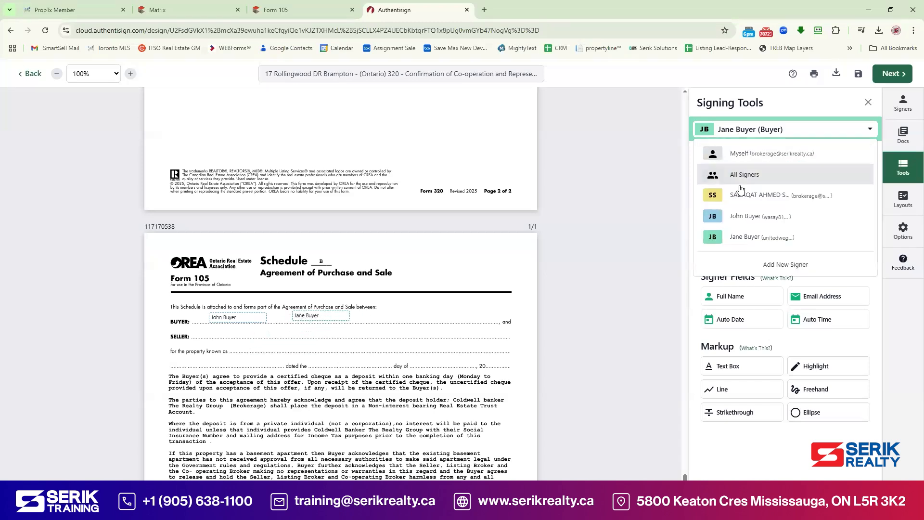
{"action": "left_click", "coordinate": [742, 176]}
{"action": "left_click", "coordinate": [732, 301]}
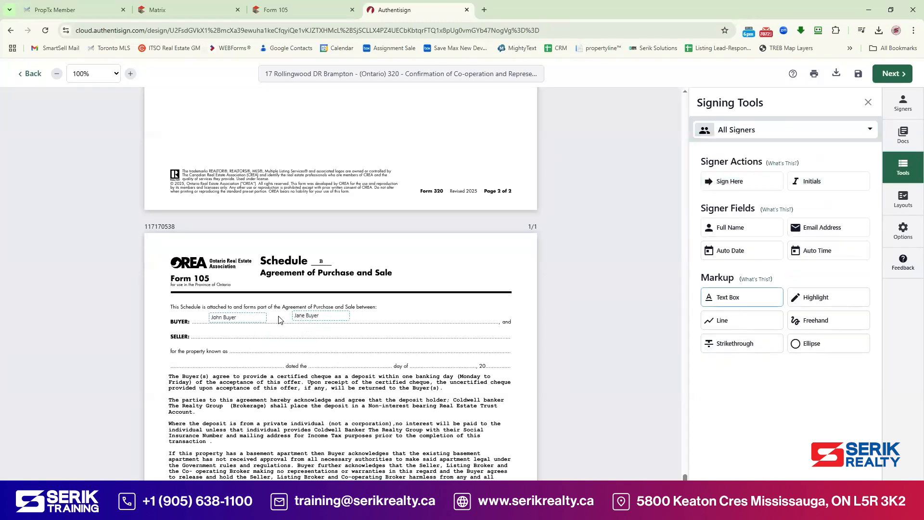
{"action": "left_click", "coordinate": [278, 318]}
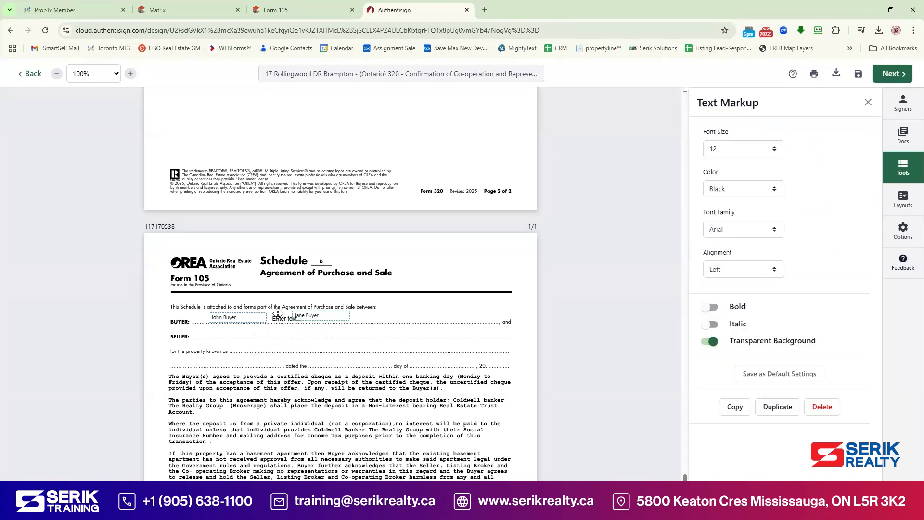
{"action": "left_click", "coordinate": [309, 332]}
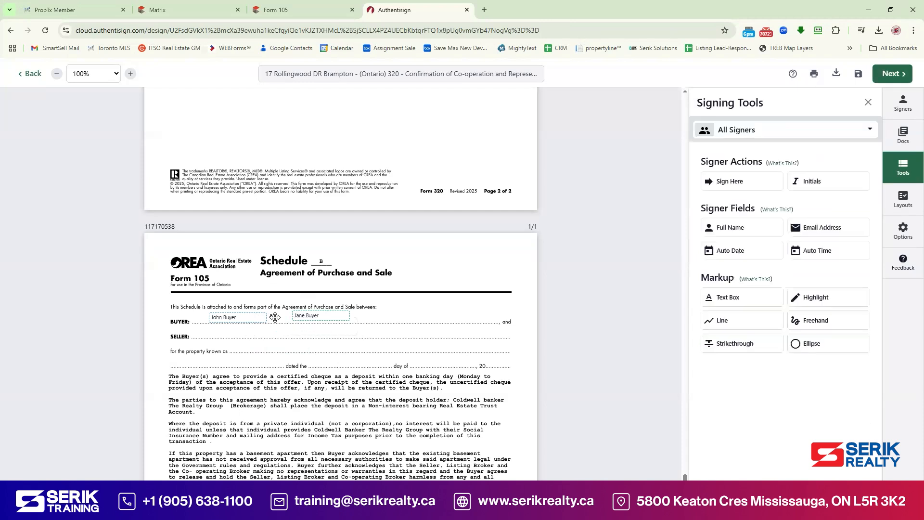
{"action": "left_click_drag", "start_coordinate": [306, 315], "coordinate": [302, 316]}
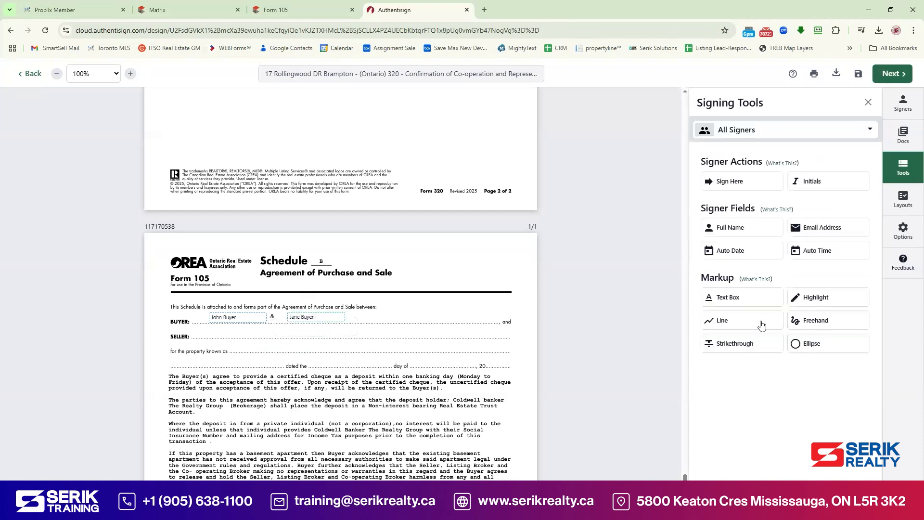
Step: Add a text box with both sellers' names on the SELLER line
{"action": "left_click", "coordinate": [744, 300]}
{"action": "left_click", "coordinate": [219, 332]}
{"action": "scroll", "coordinate": [471, 260], "scroll_direction": "up", "scroll_amount": 5}
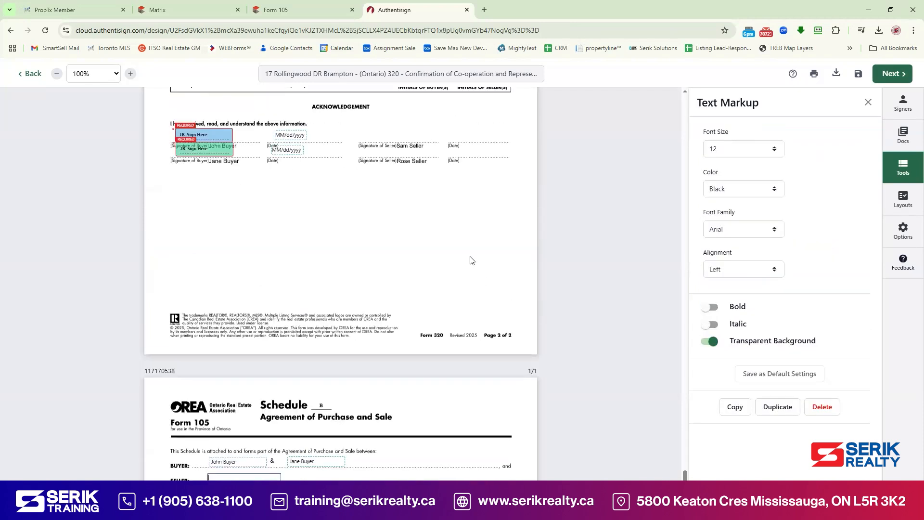
{"action": "scroll", "coordinate": [471, 260], "scroll_direction": "up", "scroll_amount": 15}
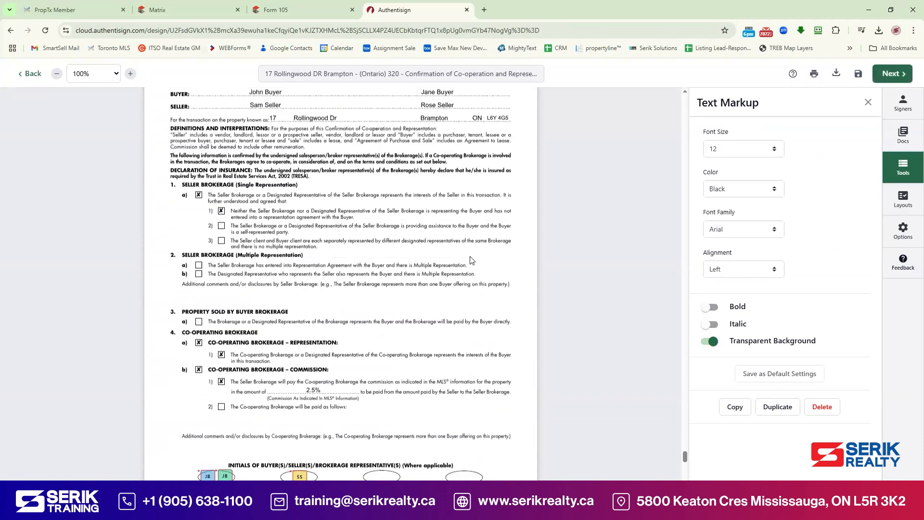
{"action": "scroll", "coordinate": [335, 255], "scroll_direction": "up", "scroll_amount": 3}
{"action": "scroll", "coordinate": [480, 273], "scroll_direction": "down", "scroll_amount": 17}
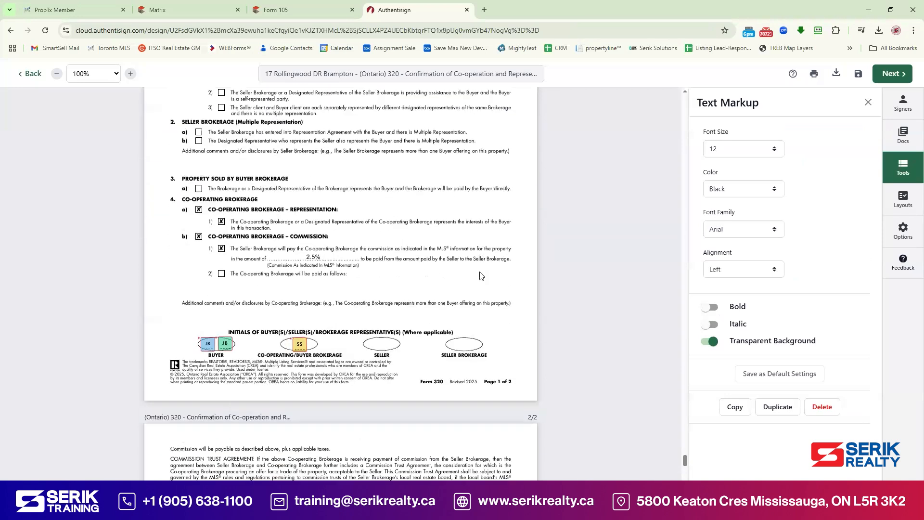
{"action": "scroll", "coordinate": [342, 303], "scroll_direction": "down", "scroll_amount": 7}
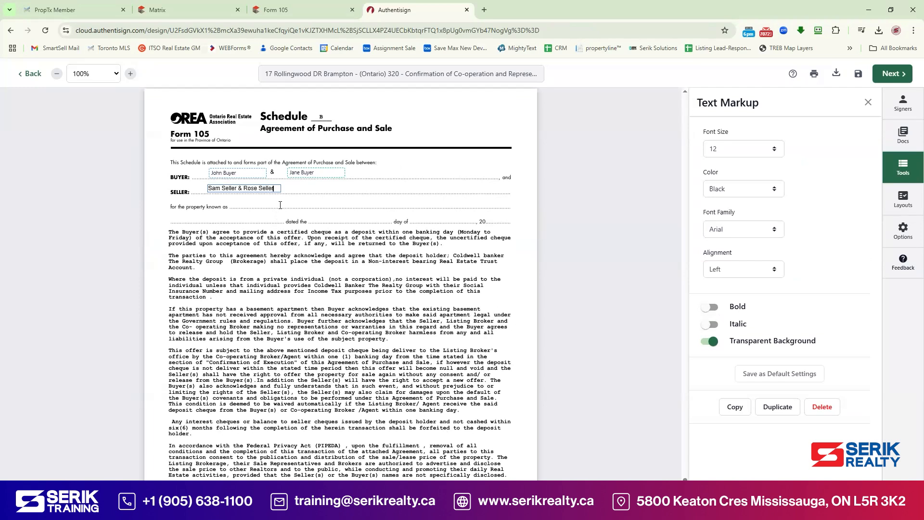
{"action": "left_click", "coordinate": [520, 222]}
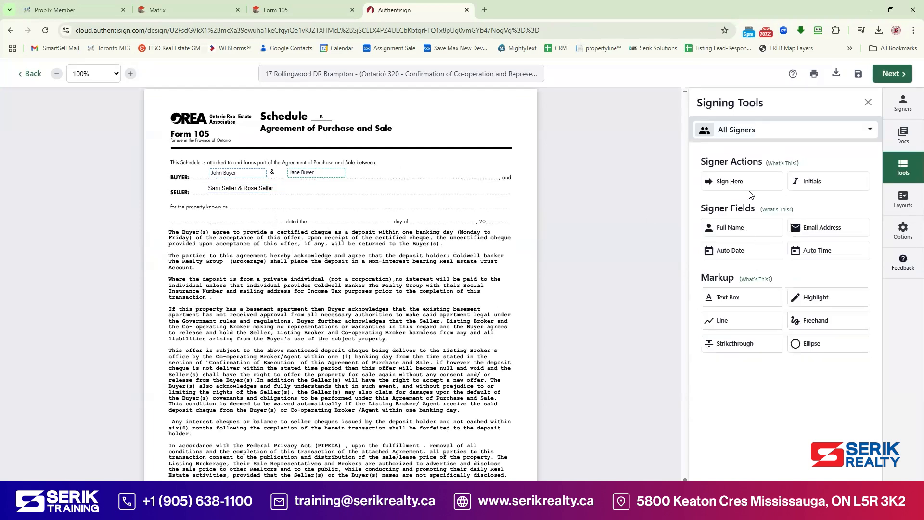
{"action": "left_click", "coordinate": [728, 297]}
{"action": "left_click", "coordinate": [259, 205]}
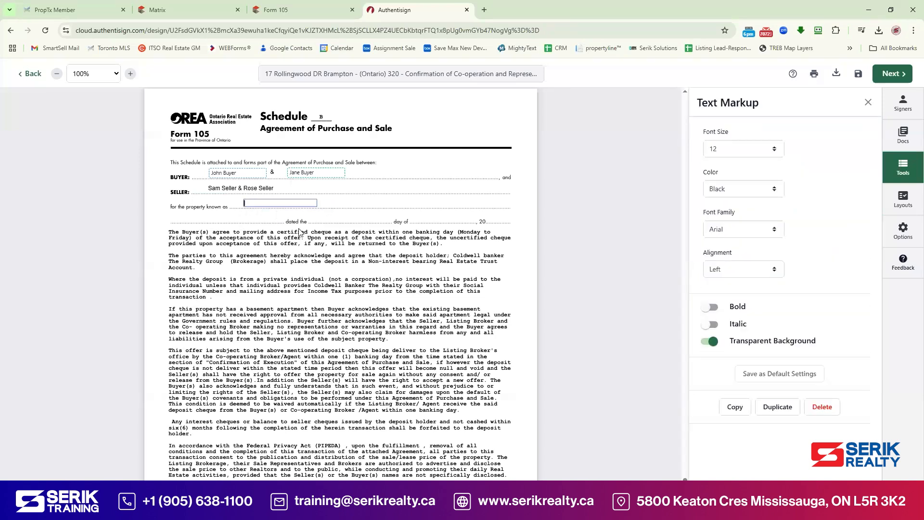
{"action": "scroll", "coordinate": [300, 231], "scroll_direction": "up", "scroll_amount": 20}
{"action": "scroll", "coordinate": [387, 289], "scroll_direction": "down", "scroll_amount": 15}
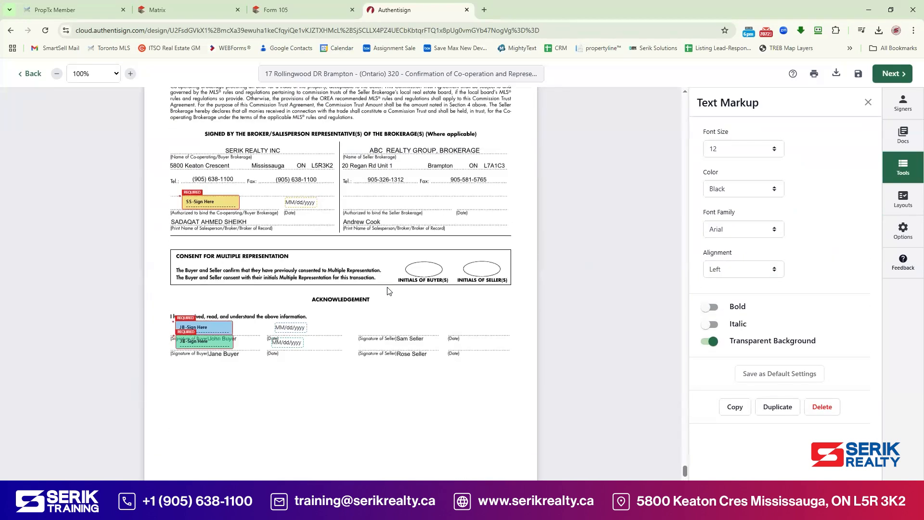
{"action": "scroll", "coordinate": [309, 266], "scroll_direction": "down", "scroll_amount": 8}
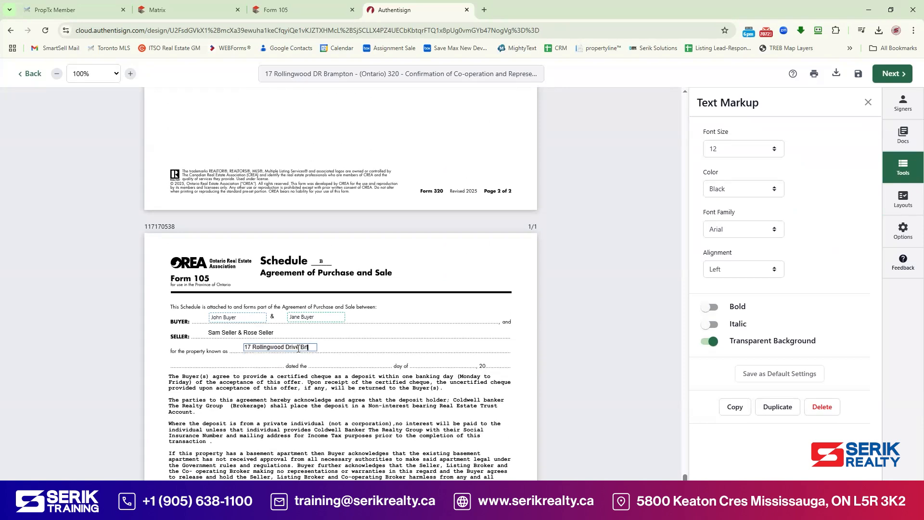
{"action": "type", "text": "pton"}
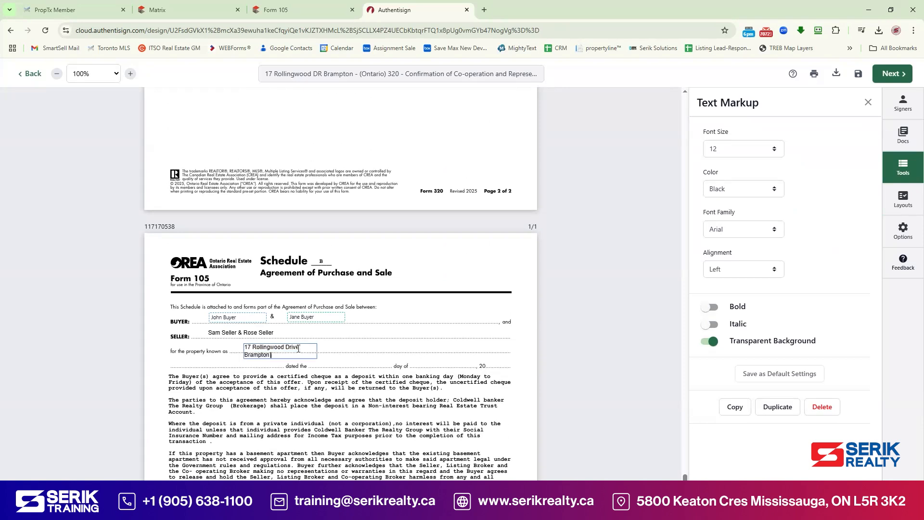
{"action": "scroll", "coordinate": [299, 342], "scroll_direction": "up", "scroll_amount": 18}
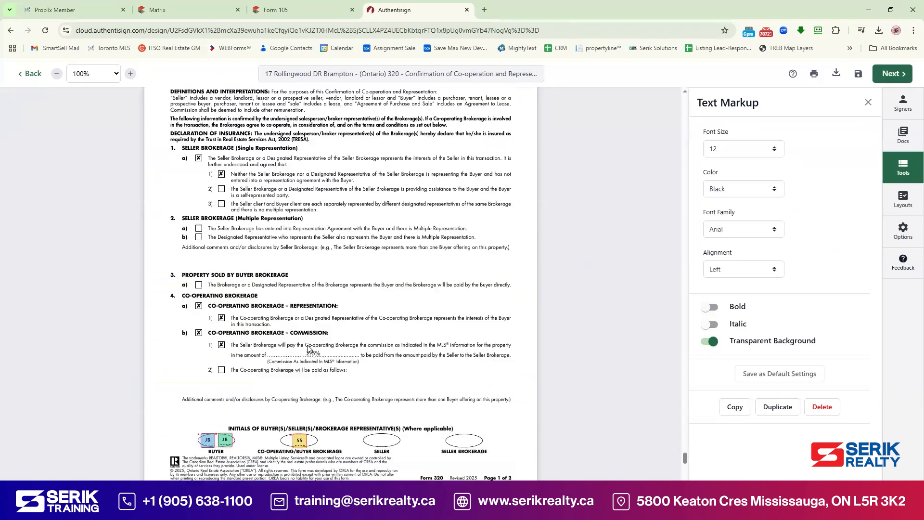
{"action": "scroll", "coordinate": [309, 349], "scroll_direction": "up", "scroll_amount": 5}
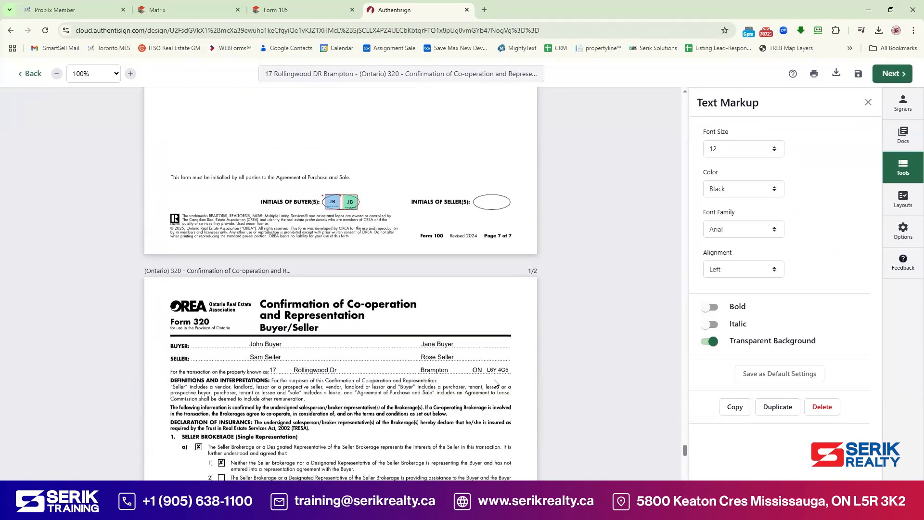
{"action": "scroll", "coordinate": [497, 382], "scroll_direction": "down", "scroll_amount": 14}
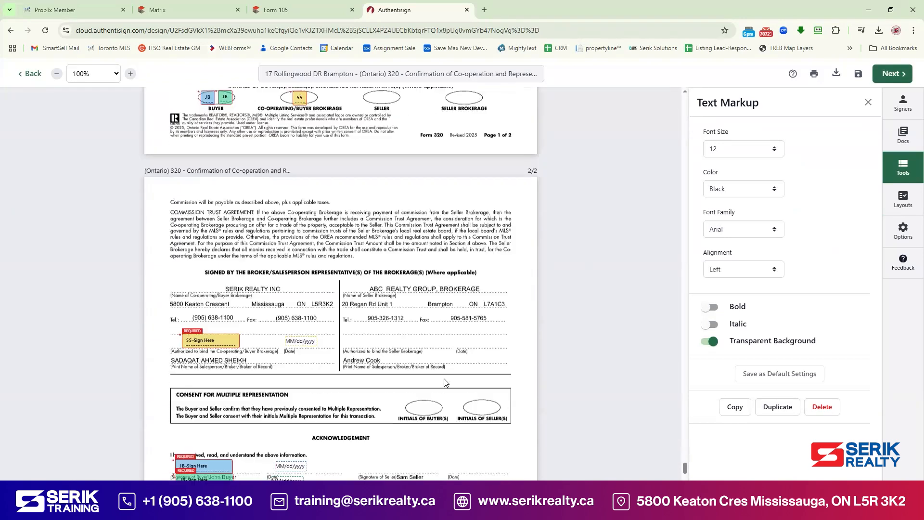
{"action": "scroll", "coordinate": [448, 382], "scroll_direction": "down", "scroll_amount": 8}
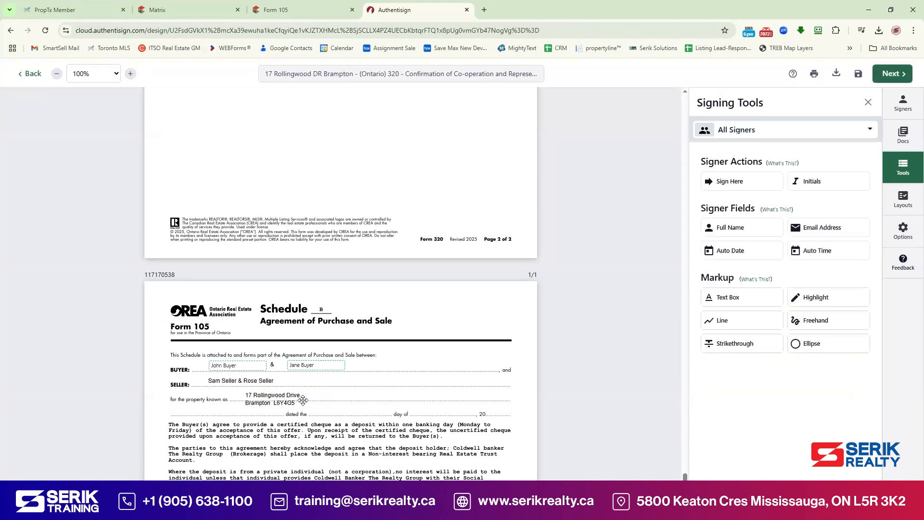
{"action": "left_click", "coordinate": [304, 400]}
{"action": "left_click_drag", "start_coordinate": [317, 399], "coordinate": [358, 398]}
{"action": "right_click", "coordinate": [358, 398]}
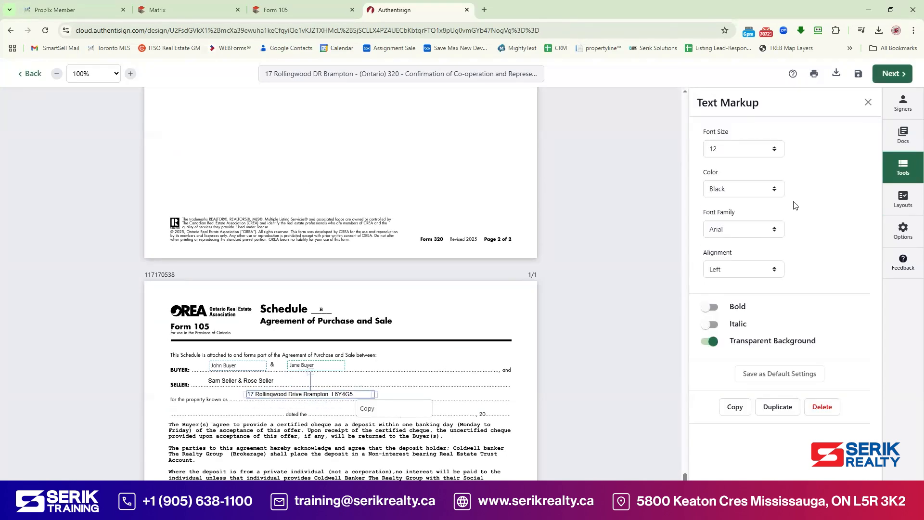
Step: Place auto-date fields on Schedule B's 'dated the' and 'day of' lines
{"action": "left_click", "coordinate": [898, 174]}
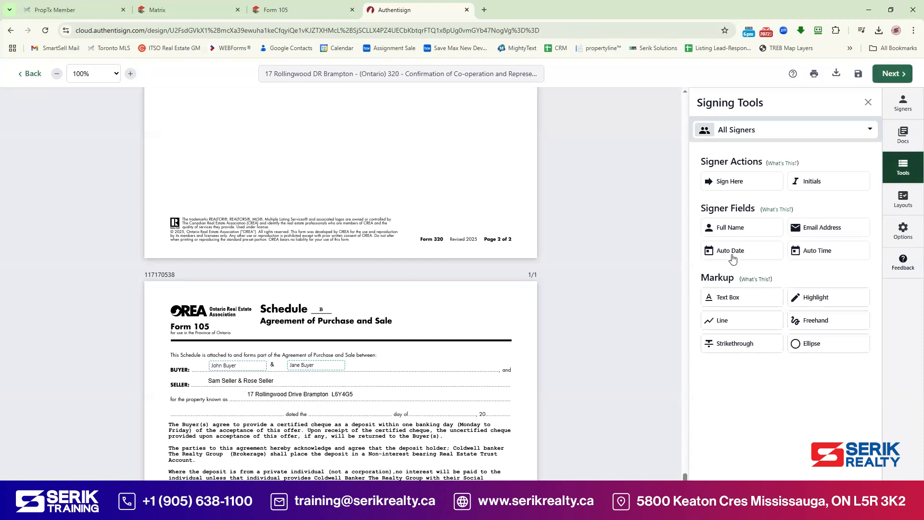
{"action": "scroll", "coordinate": [267, 324], "scroll_direction": "down", "scroll_amount": 2}
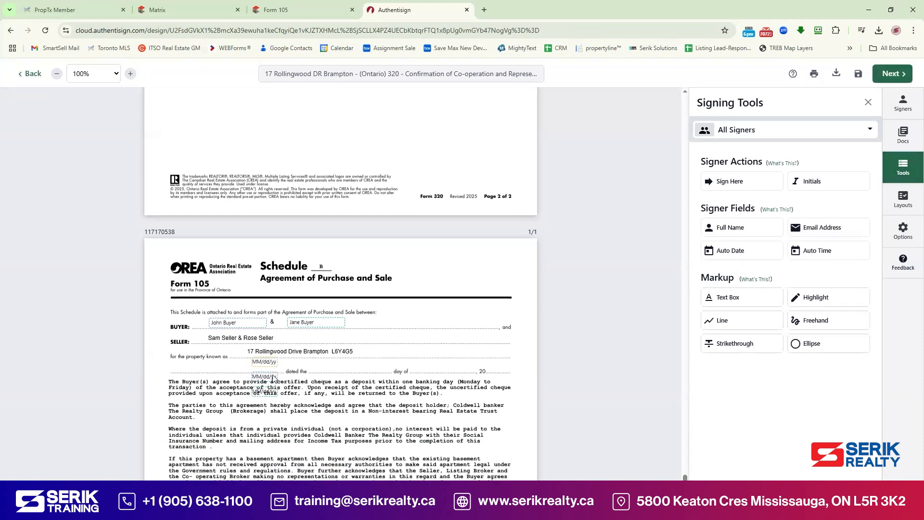
{"action": "left_click_drag", "start_coordinate": [267, 324], "coordinate": [342, 312]}
{"action": "left_click_drag", "start_coordinate": [262, 339], "coordinate": [434, 313]}
{"action": "right_click", "coordinate": [271, 309]}
{"action": "scroll", "coordinate": [386, 342], "scroll_direction": "down", "scroll_amount": 4}
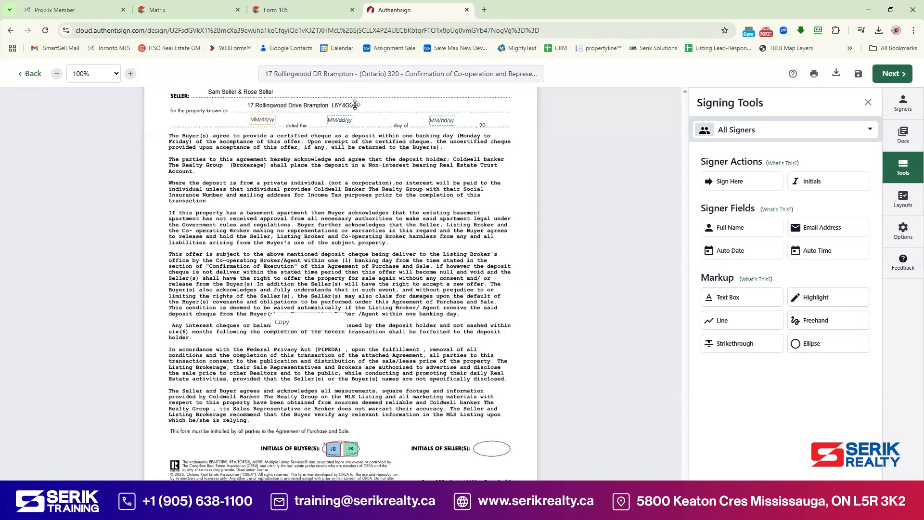
{"action": "left_click", "coordinate": [362, 72]}
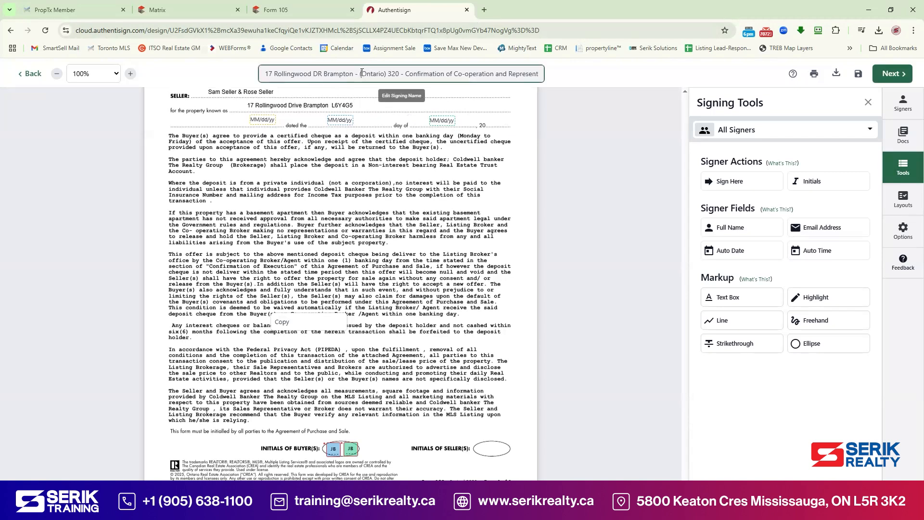
{"action": "key", "text": "shift+End"}
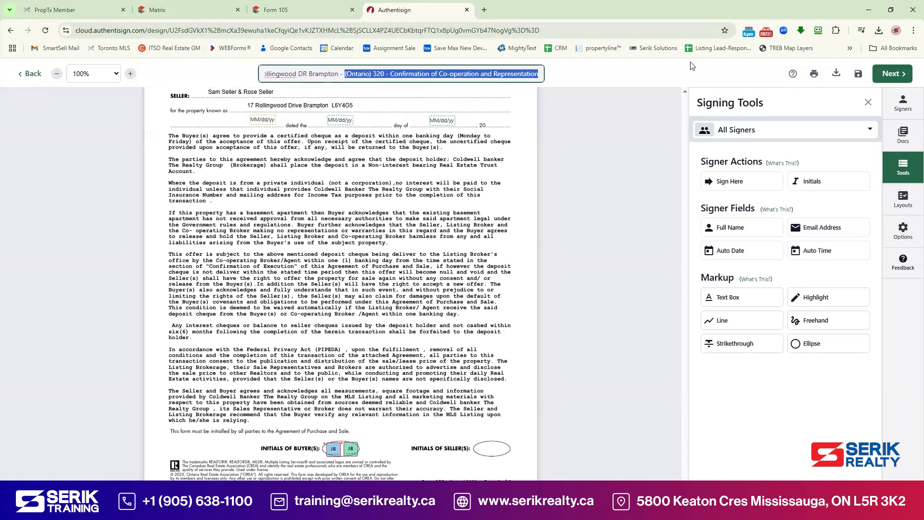
{"action": "key", "text": "BackSpace"}
{"action": "type", "text": "O"}
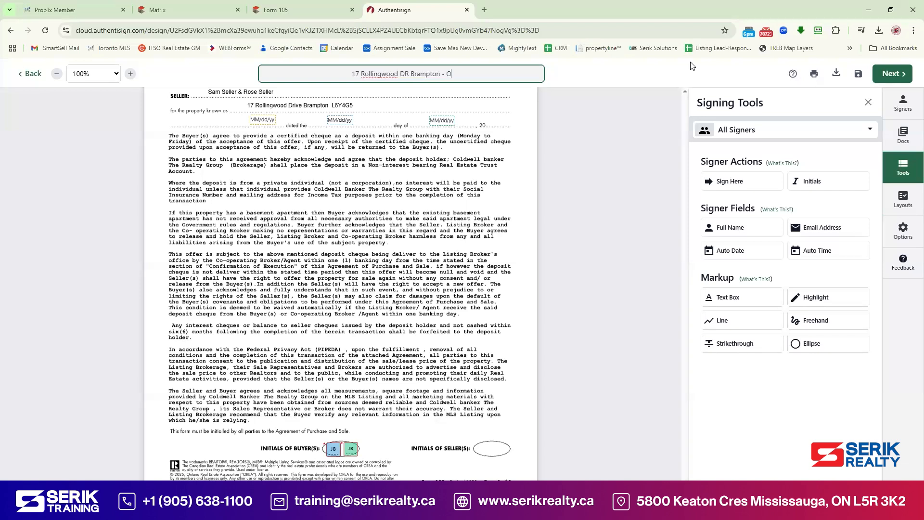
{"action": "type", "text": "ffer Docuemnt for E"}
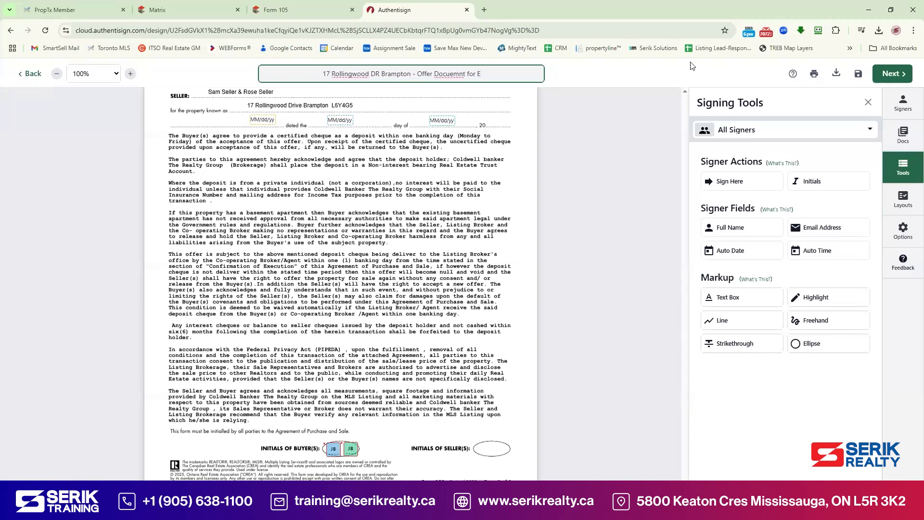
{"action": "key", "text": "BackSpace"}
{"action": "type", "text": "e-Signing"}
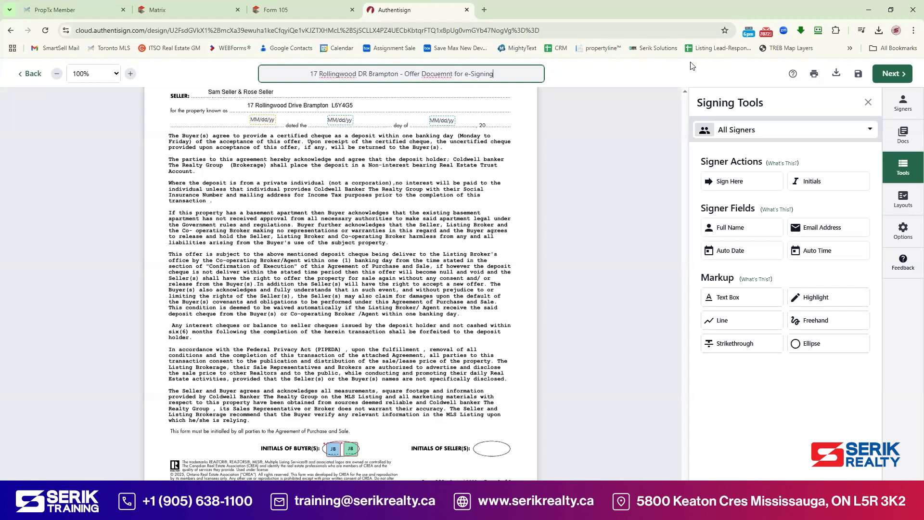
{"action": "right_click", "coordinate": [435, 75]}
{"action": "left_click", "coordinate": [463, 90]}
{"action": "left_click", "coordinate": [577, 125]}
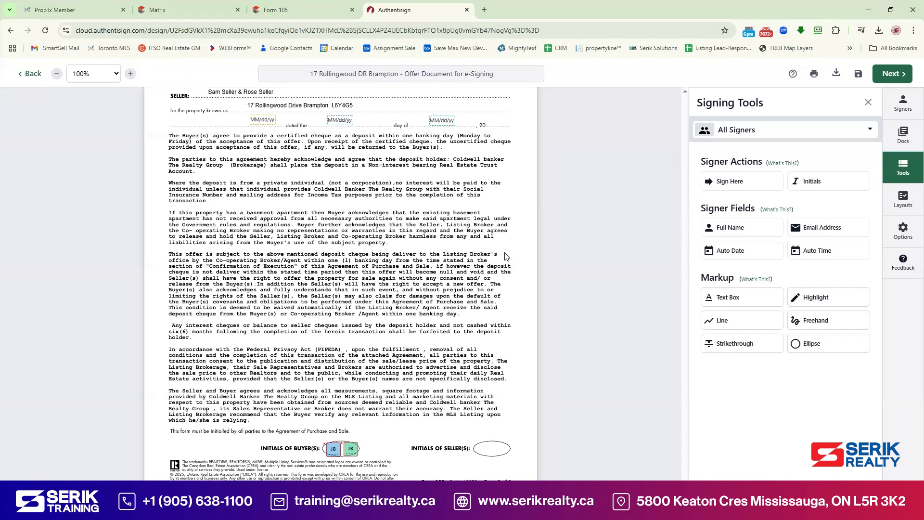
{"action": "left_click", "coordinate": [887, 80]}
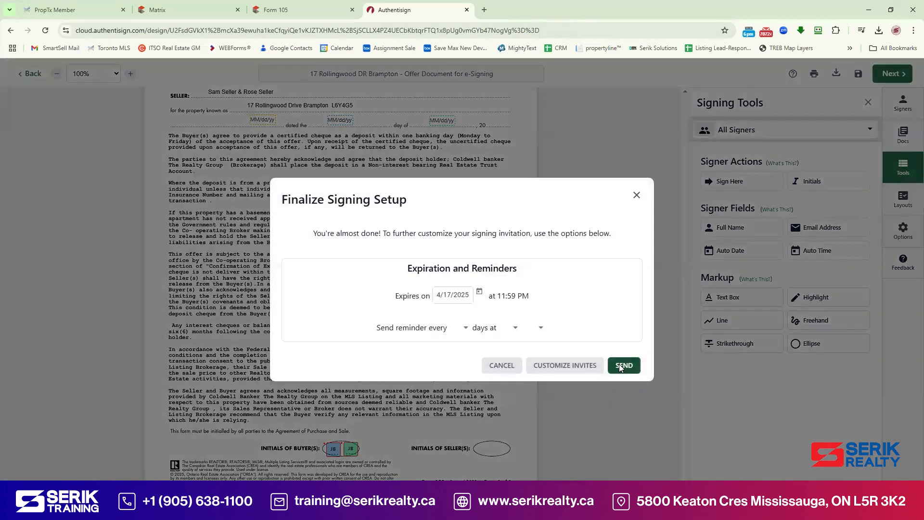
Step: Send the Offer Document signing, then delete the draft RECO Information Guide signing from Signings
{"action": "left_click", "coordinate": [620, 365]}
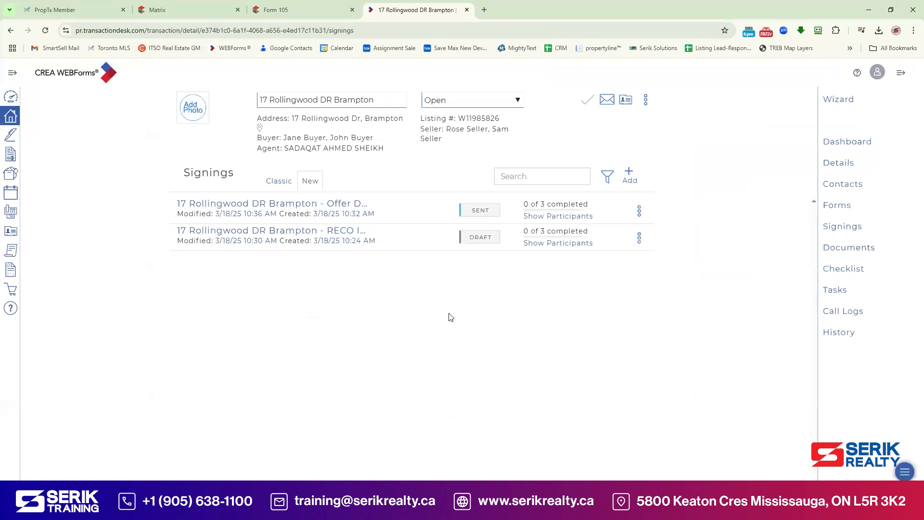
{"action": "left_click", "coordinate": [843, 227]}
{"action": "left_click", "coordinate": [640, 241]}
{"action": "left_click", "coordinate": [609, 302]}
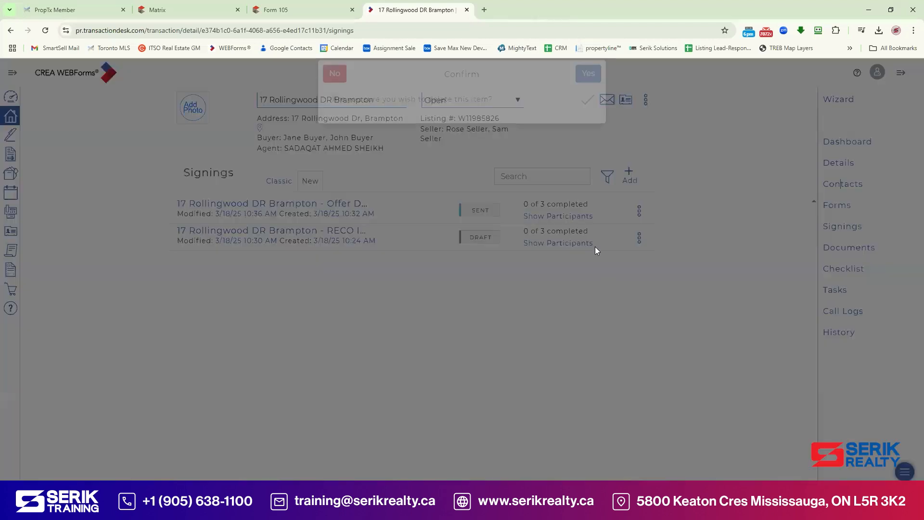
{"action": "left_click", "coordinate": [596, 87]}
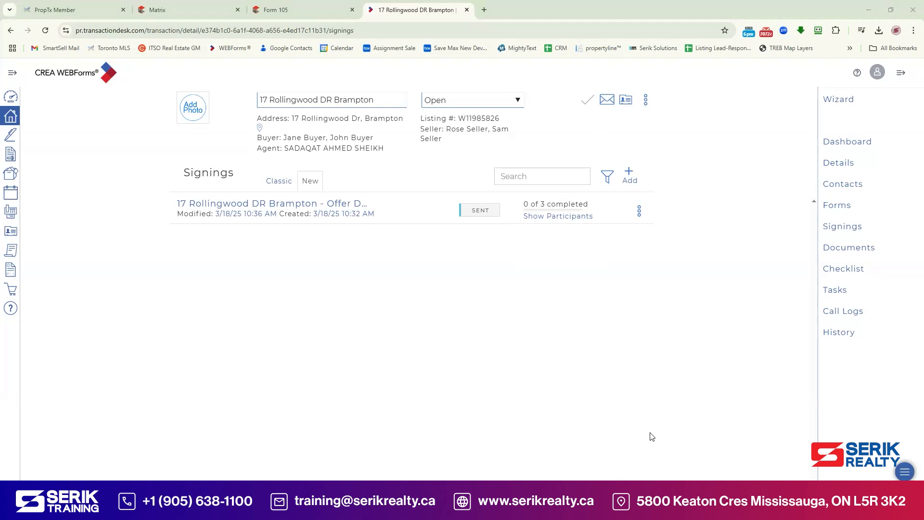
Step: Review the Offer Document signing's details and Individual Forms & Certificates, then close back to Signings
{"action": "left_click", "coordinate": [273, 204]}
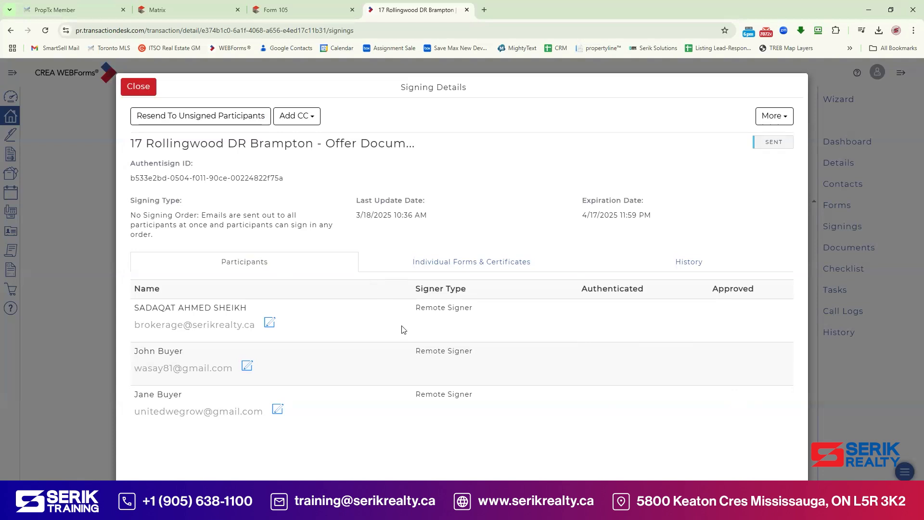
{"action": "left_click", "coordinate": [455, 268]}
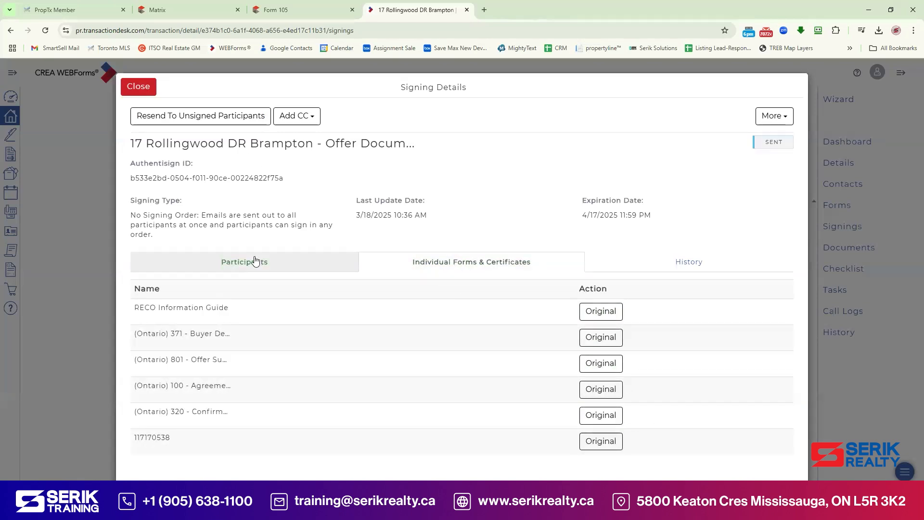
{"action": "left_click", "coordinate": [137, 87]}
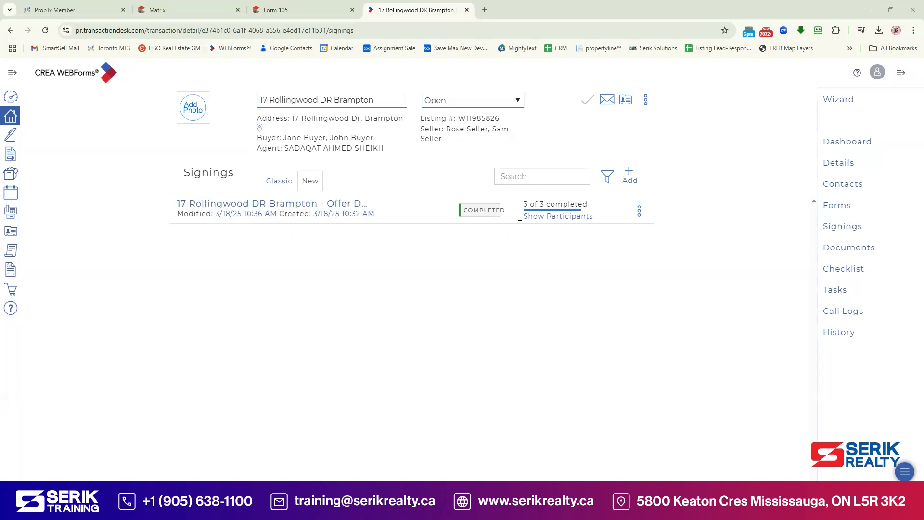
Step: Open the signed 13-page RECO Information Guide PDF from the Offer Document signing, then return to WEBForms
{"action": "left_click", "coordinate": [315, 206]}
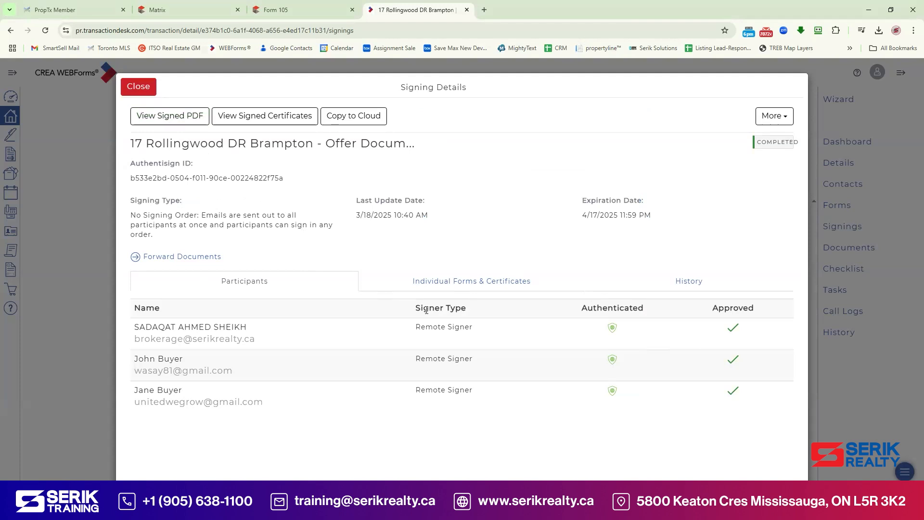
{"action": "left_click", "coordinate": [443, 280]}
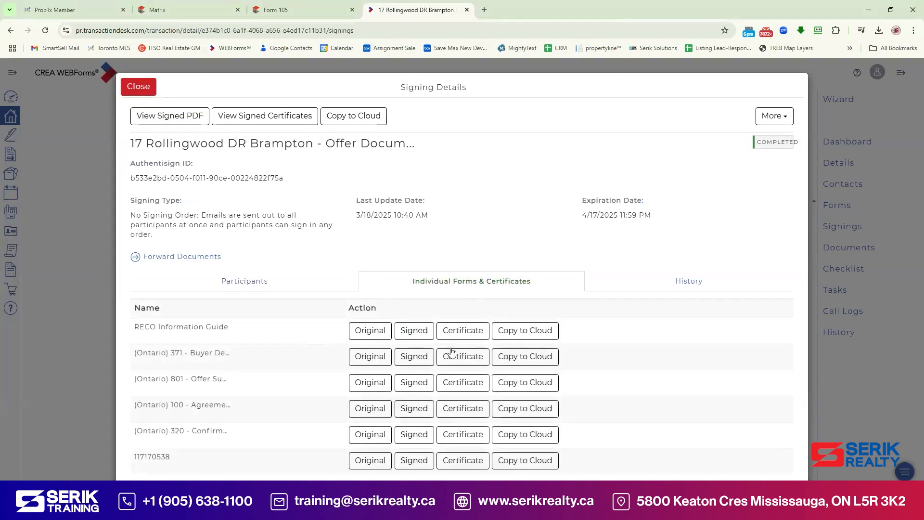
{"action": "left_click", "coordinate": [417, 331]}
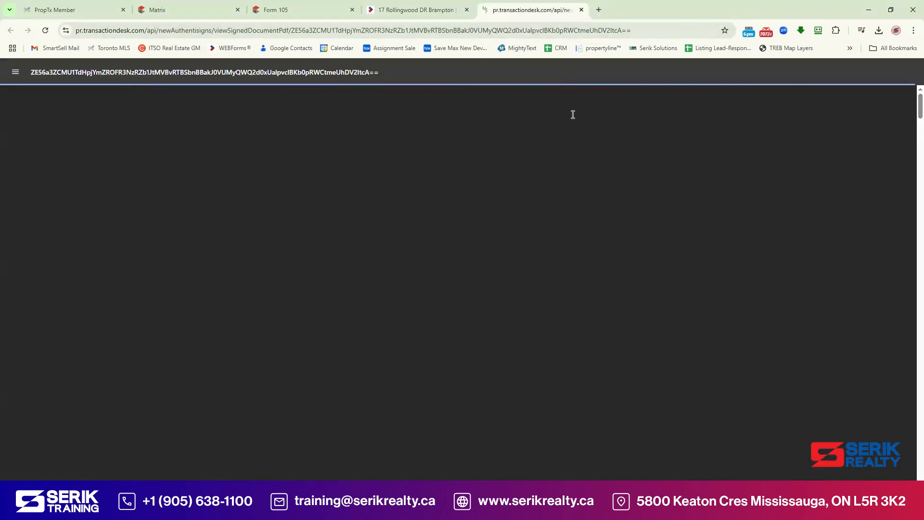
{"action": "scroll", "coordinate": [526, 113], "scroll_direction": "down", "scroll_amount": 3}
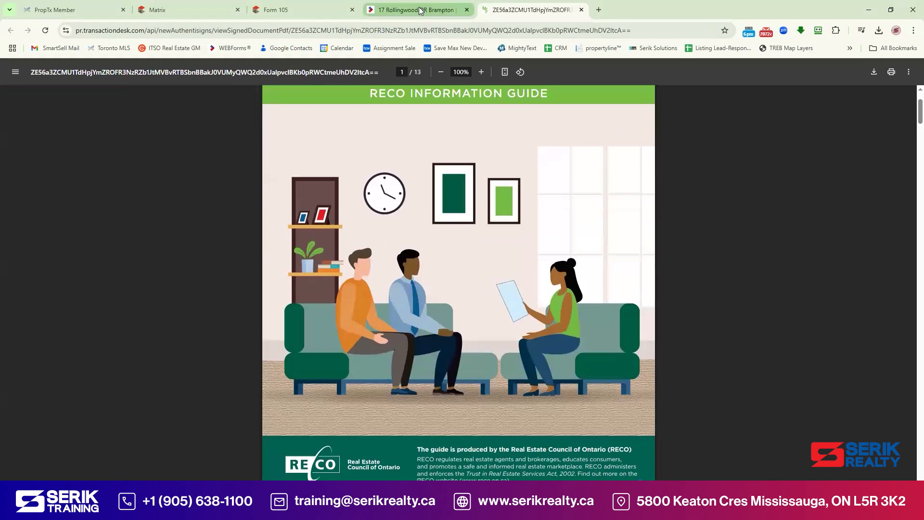
{"action": "left_click", "coordinate": [418, 10]}
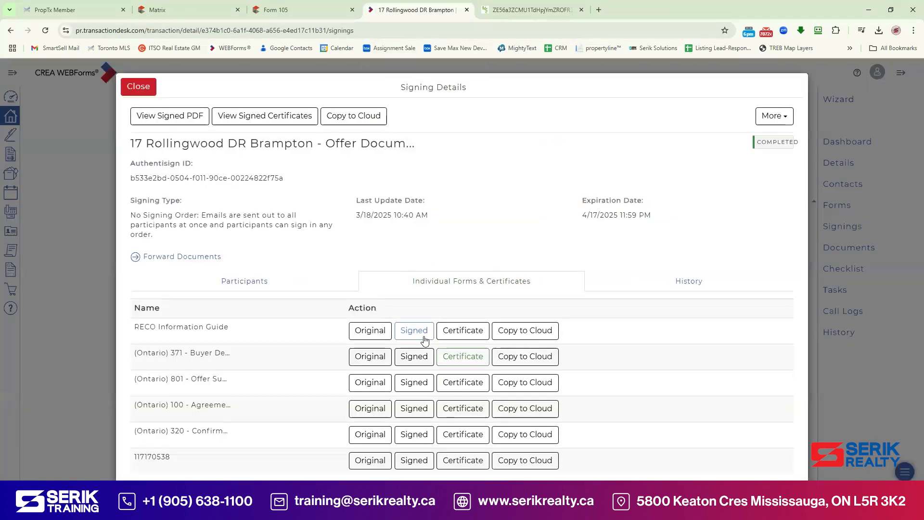